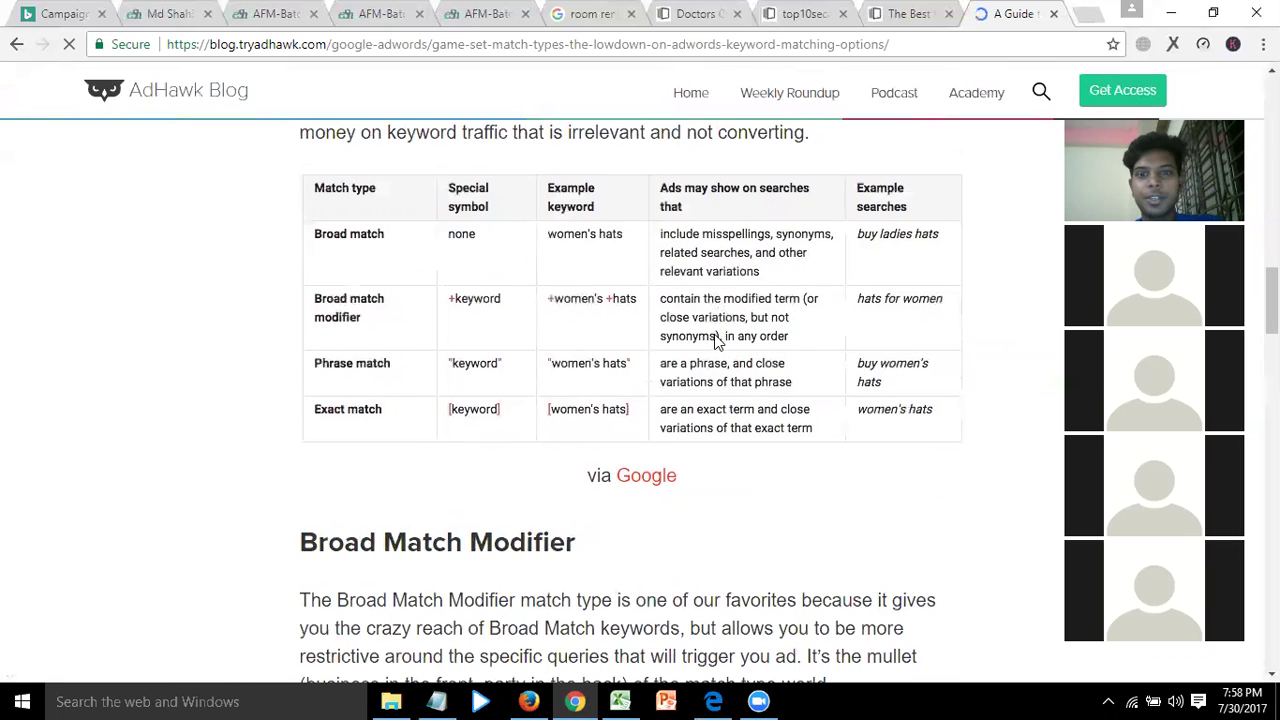
Enlarge the AdHawk article and examine its table comparing the keyword match types
key(ctrl+plus)
drag(688, 375, 244, 355)
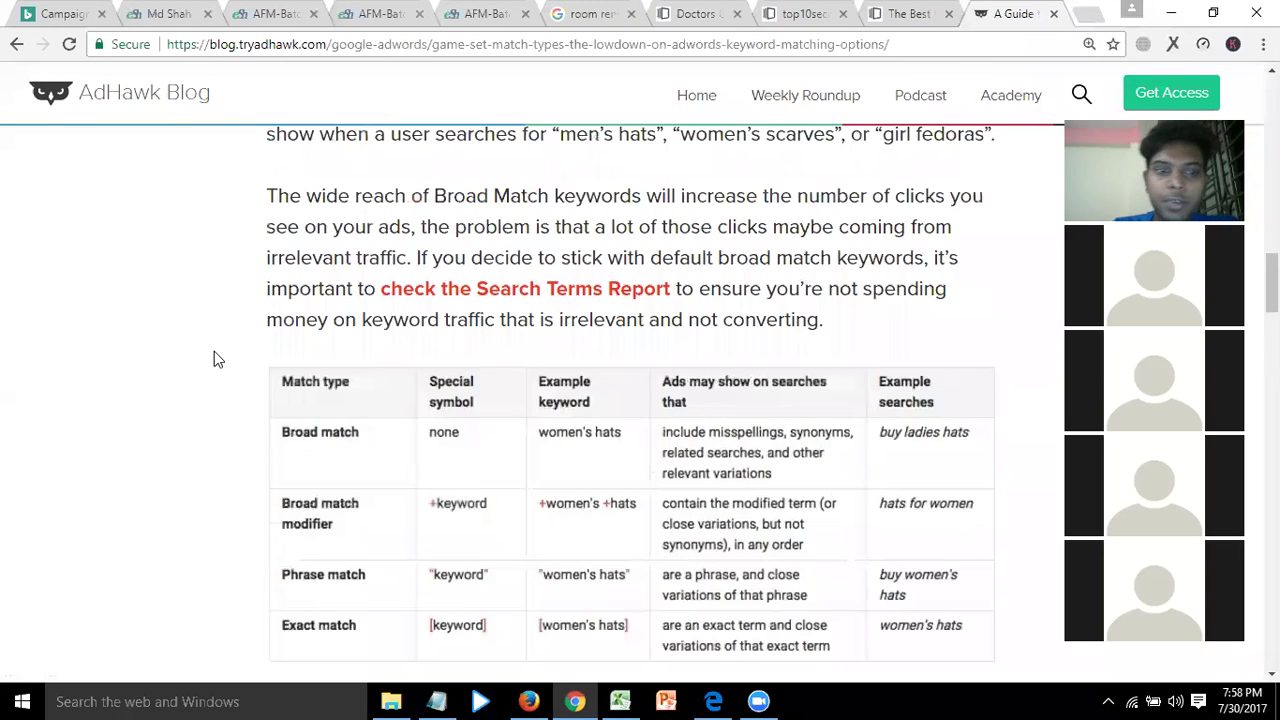
drag(375, 394, 686, 365)
scroll(688, 365, down, 1)
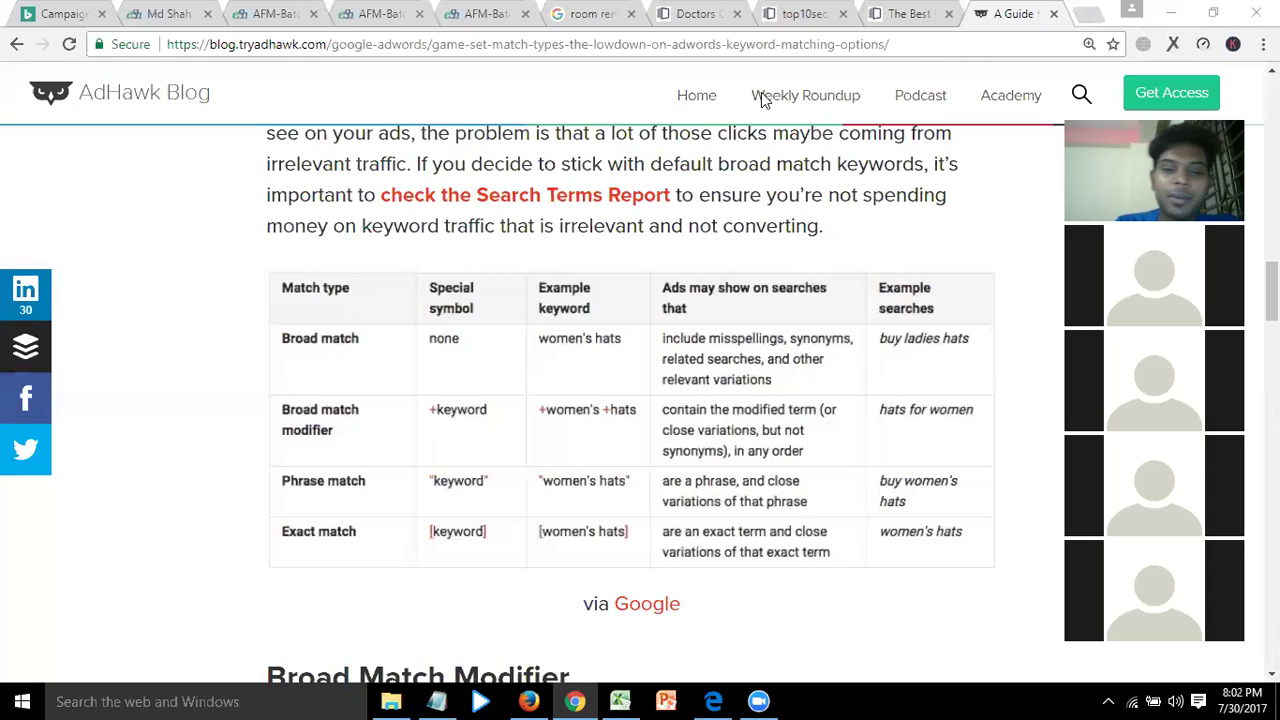
Switch to the Bing Ads campaigns and review the keywords of the Room Rent ad group in campaign Room Rent-1
click(529, 701)
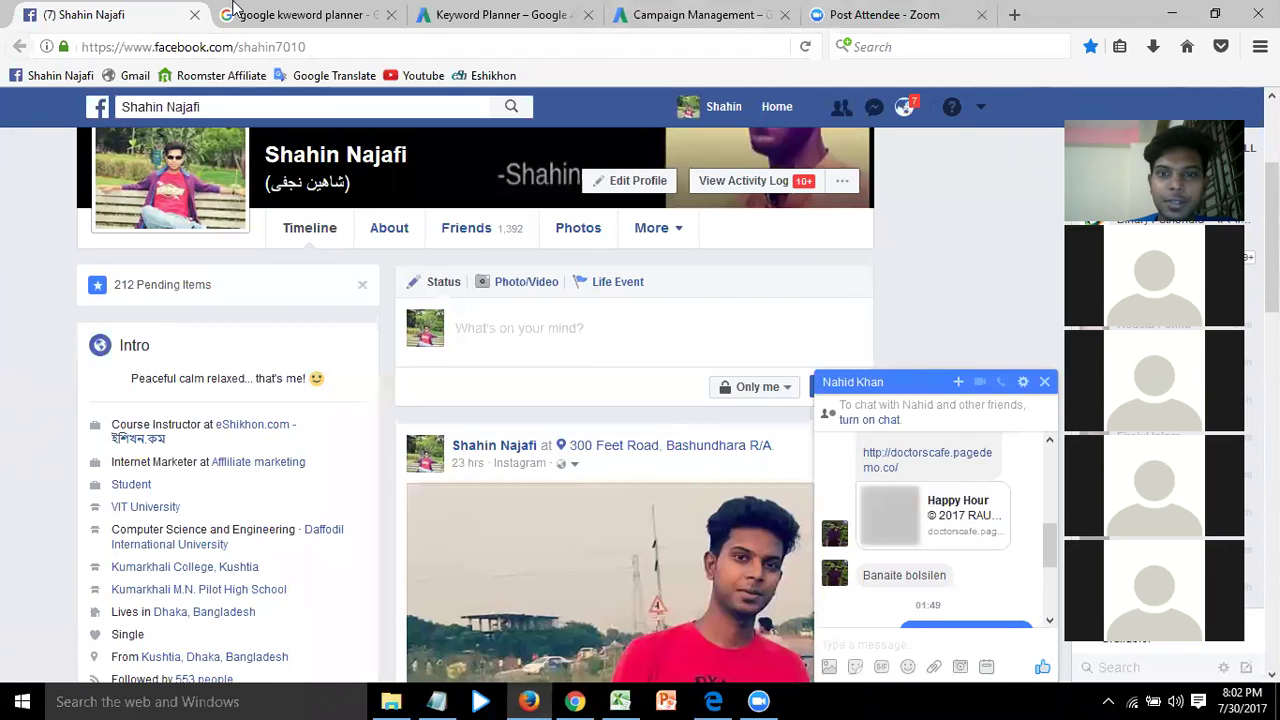
key(alt+Tab)
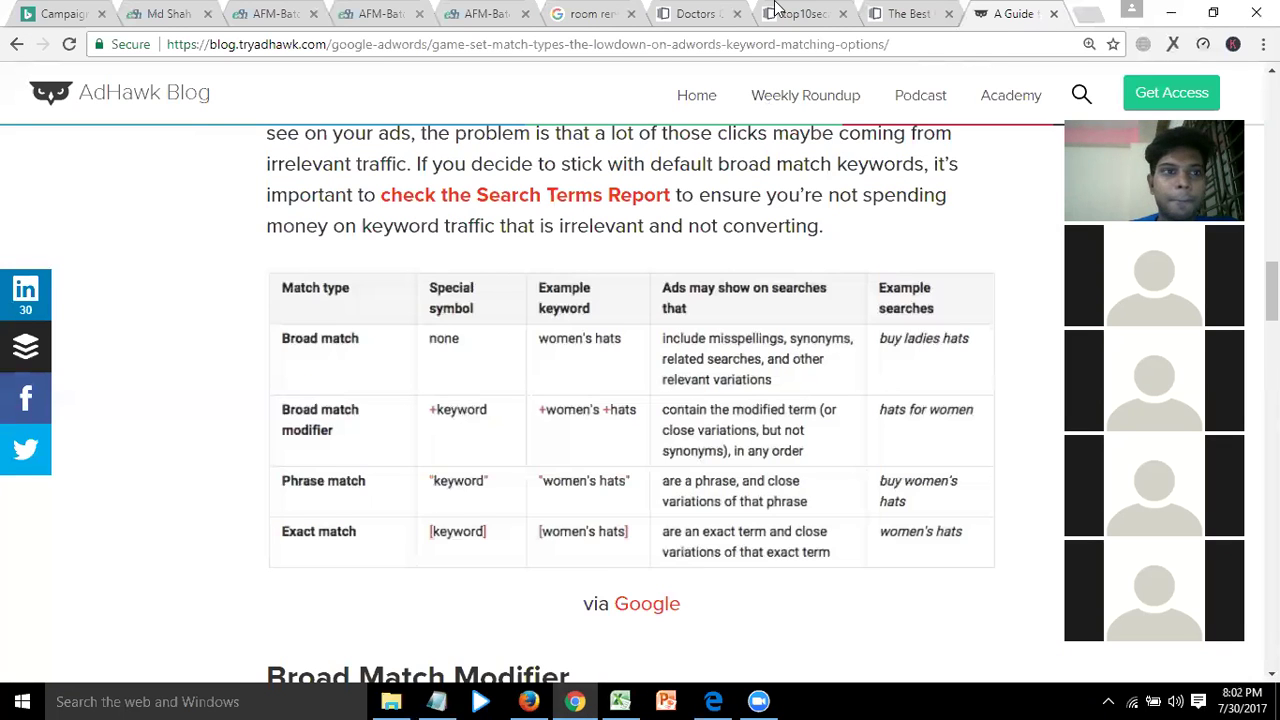
key(ctrl+1)
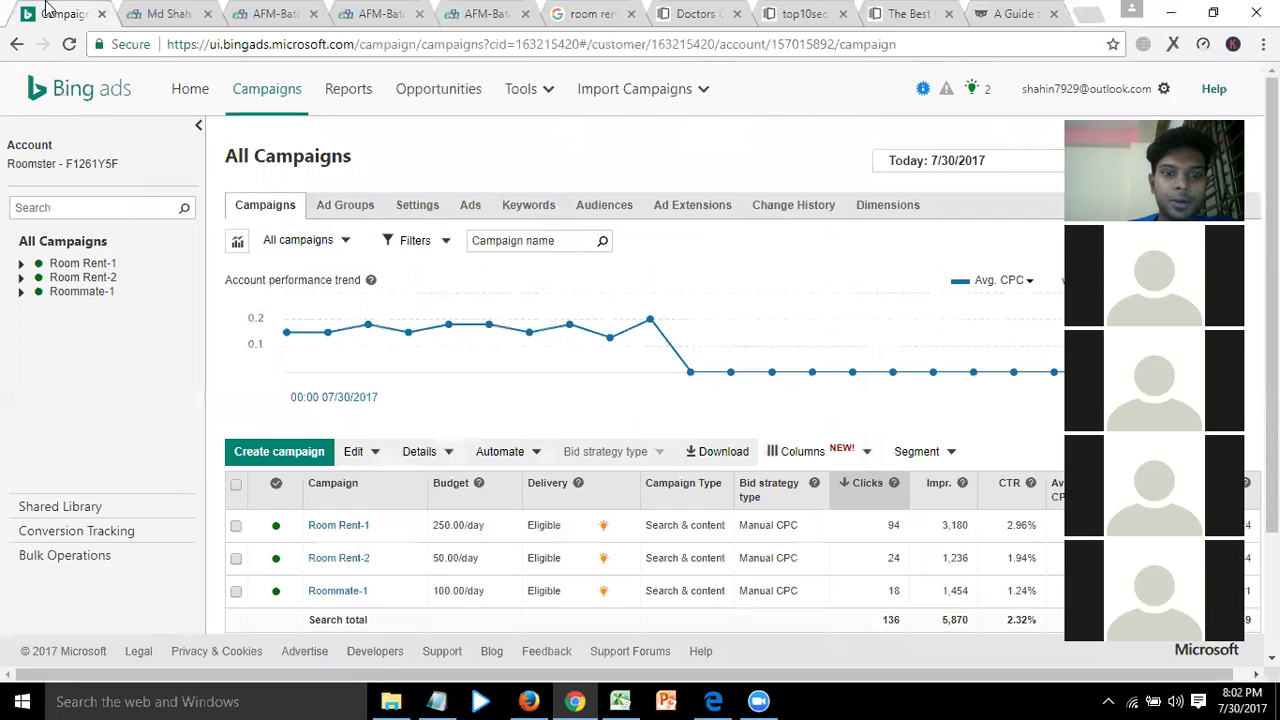
scroll(423, 400, down, 3)
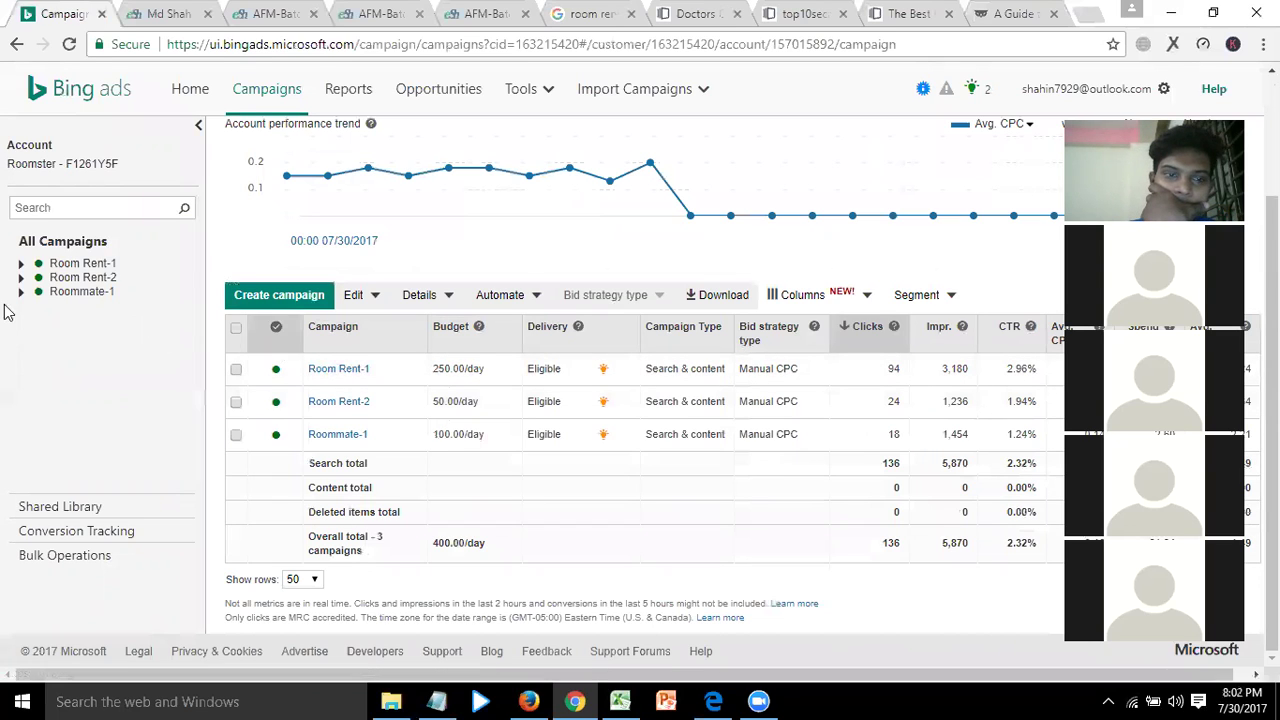
click(84, 264)
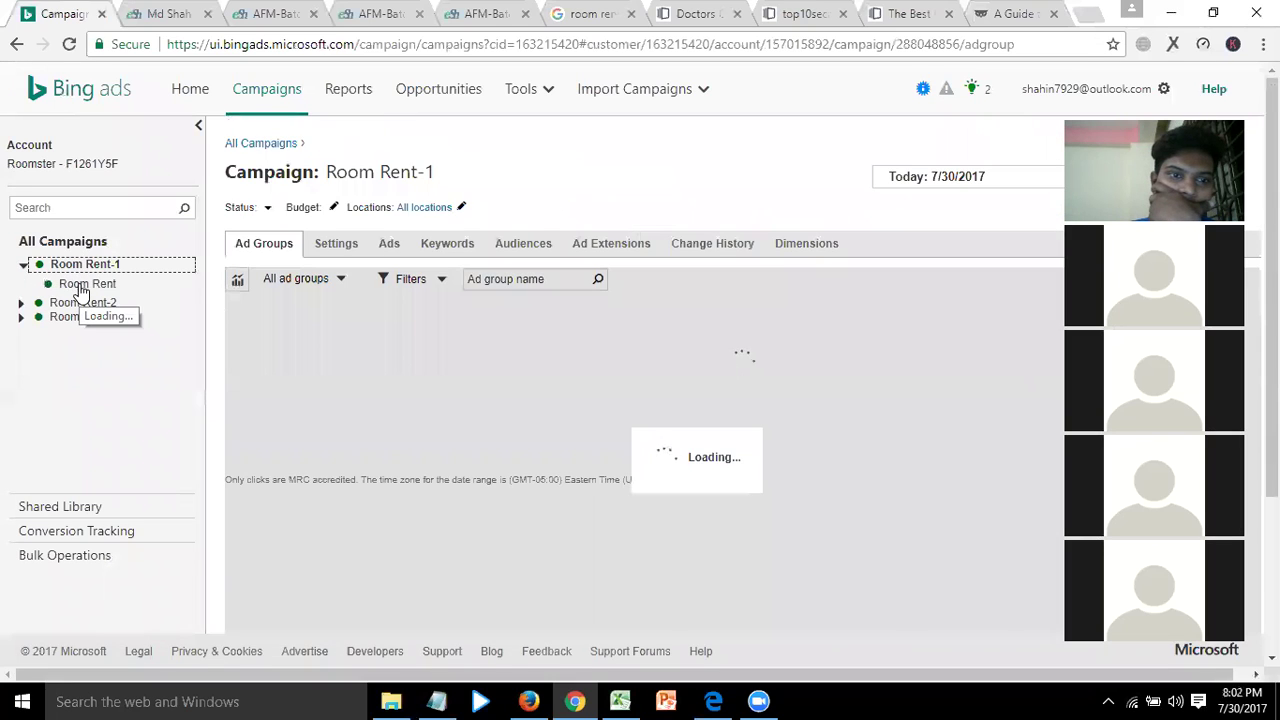
click(84, 285)
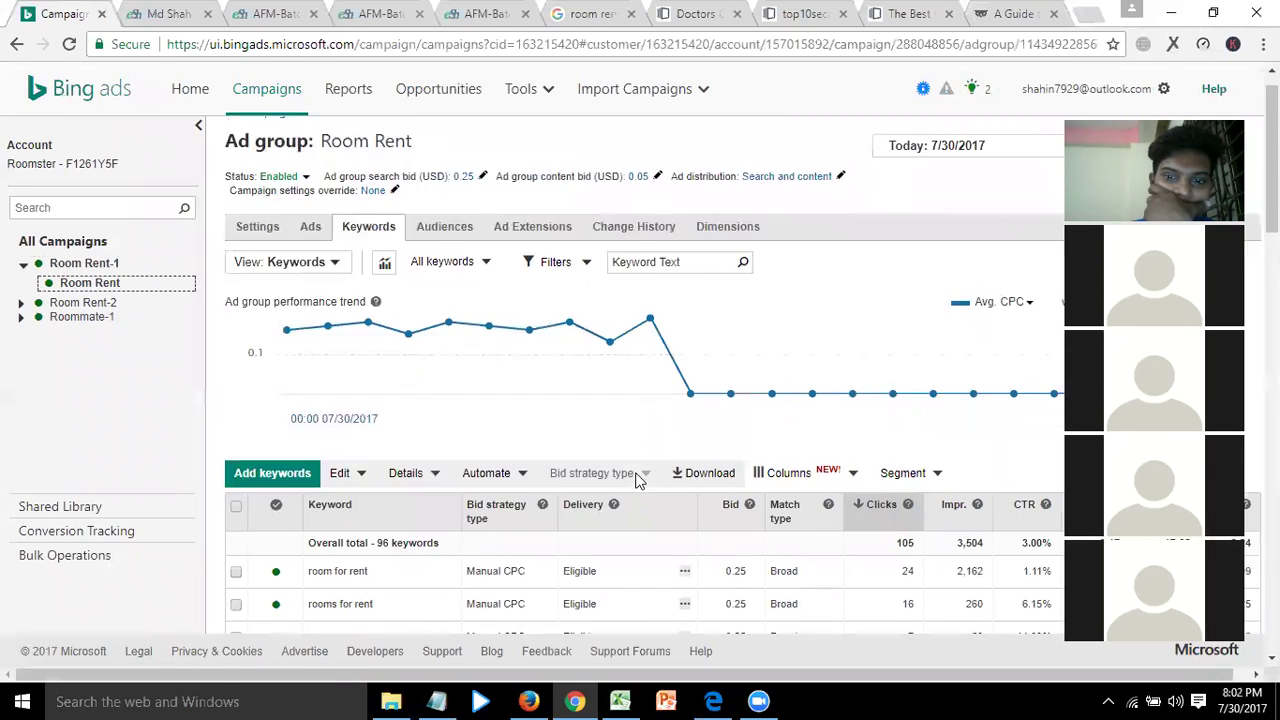
scroll(637, 480, down, 2)
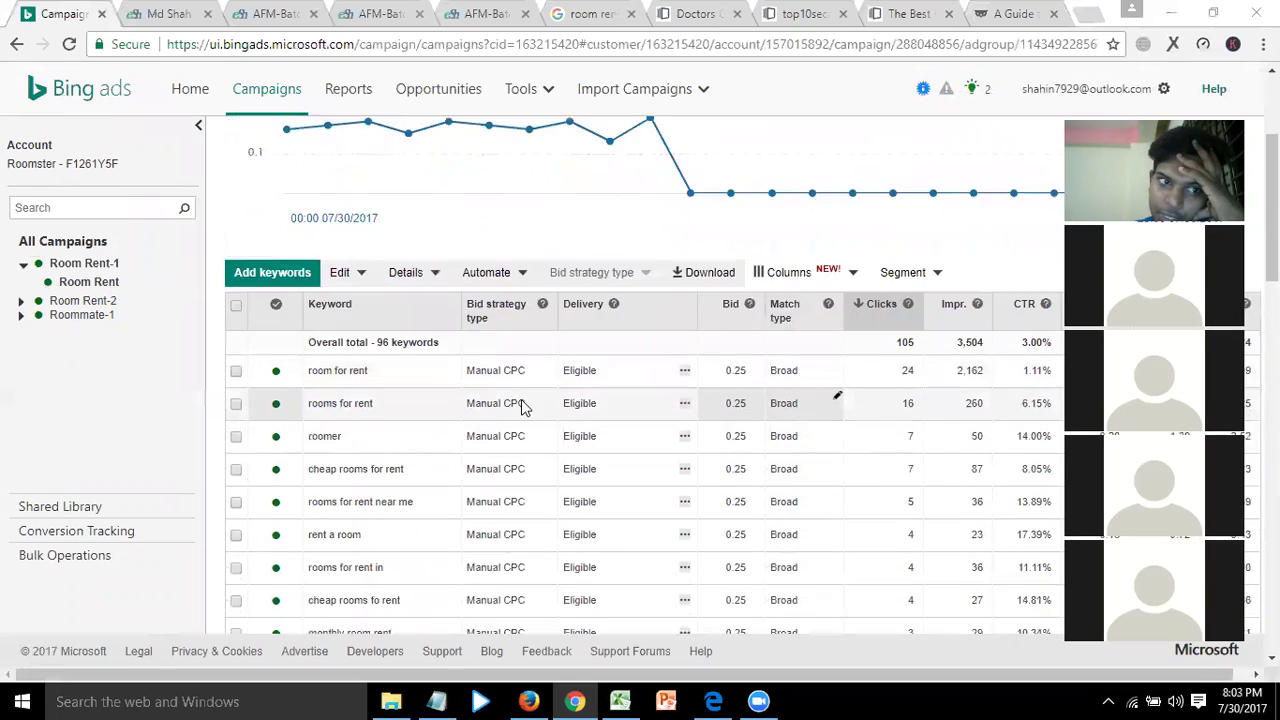
Review the keywords of campaign Room Rent-2 and return to the overview of all campaigns
click(98, 304)
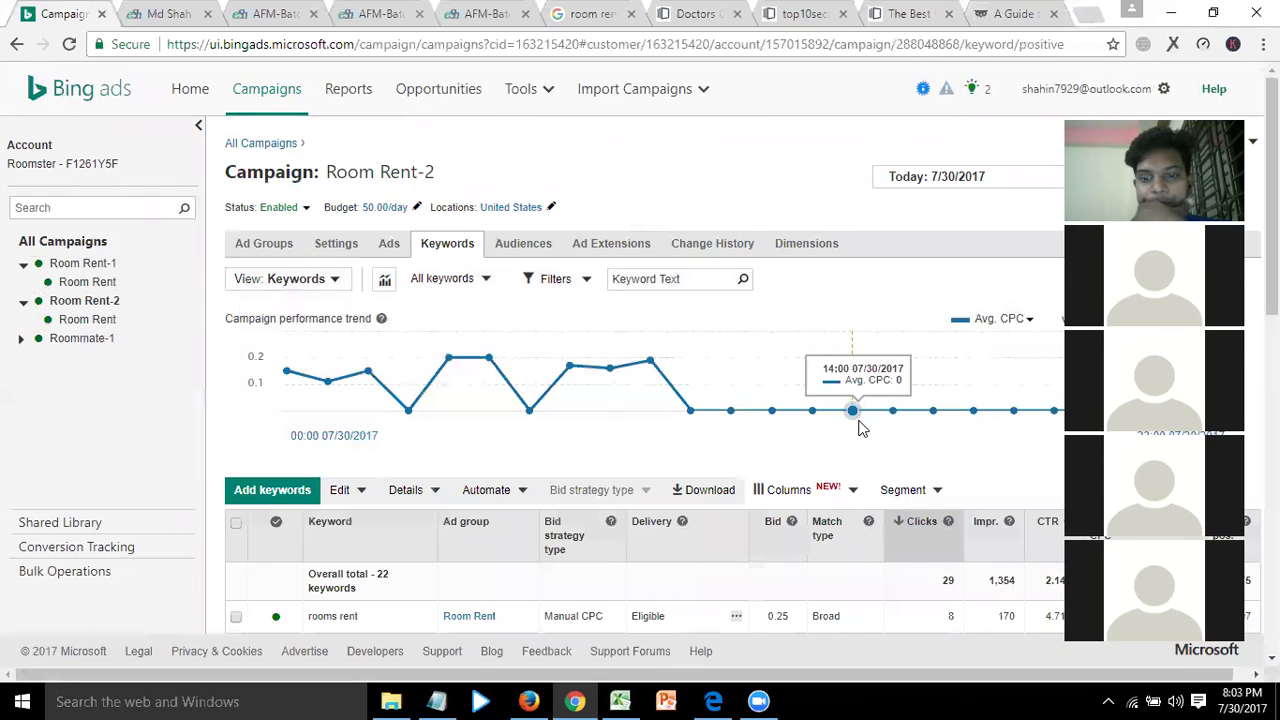
scroll(850, 470, down, 2)
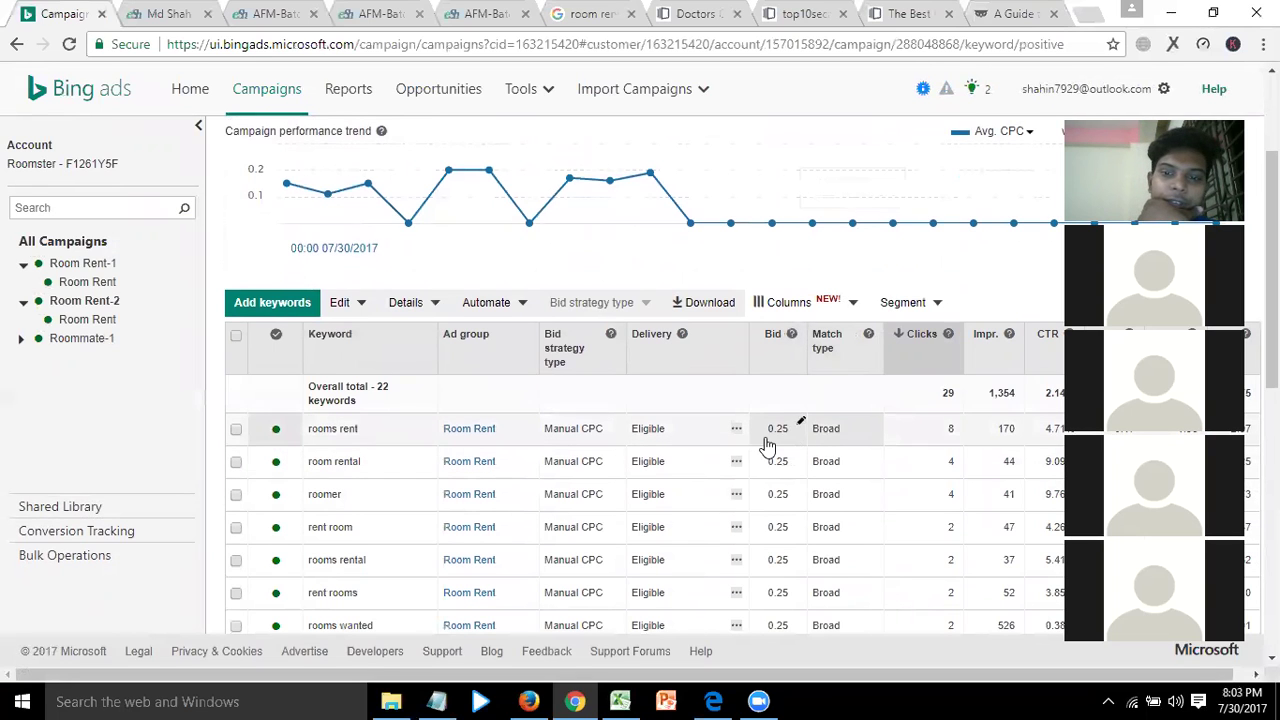
click(270, 92)
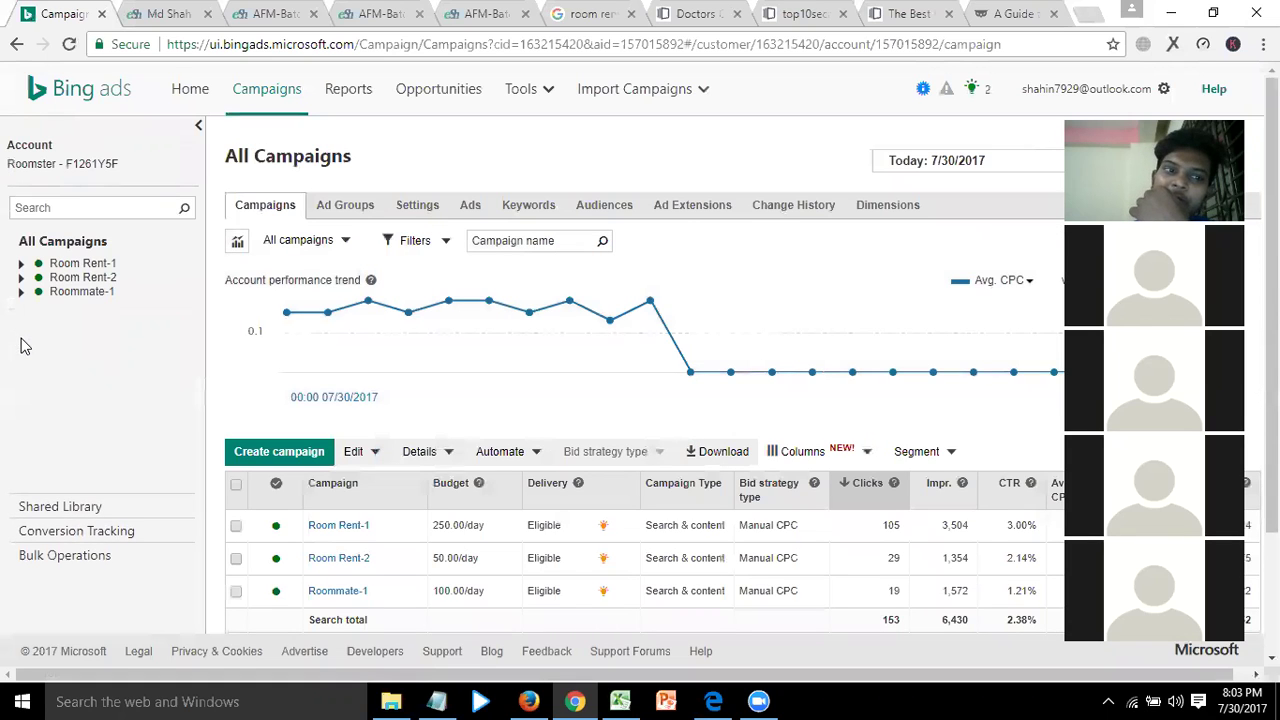
Examine the search and content bids of the Room Rent ad group in campaign Room Rent-1, and return to all campaigns
click(90, 263)
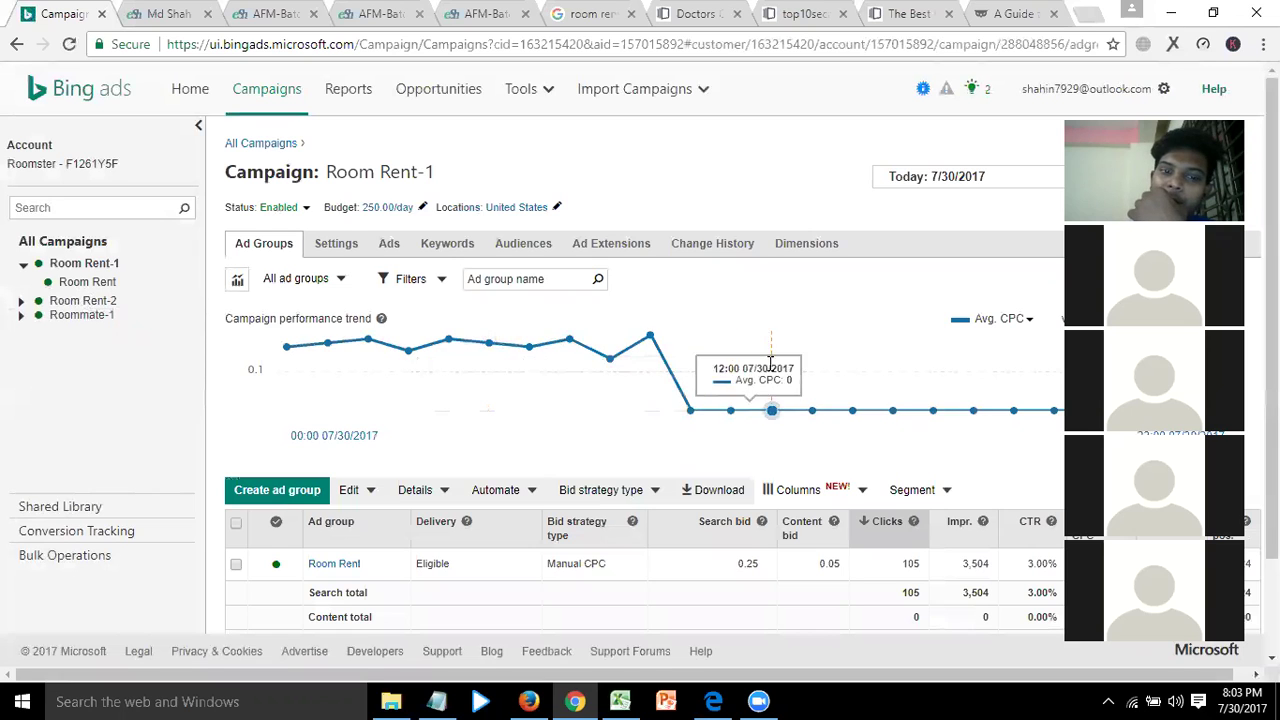
scroll(820, 555, down, 2)
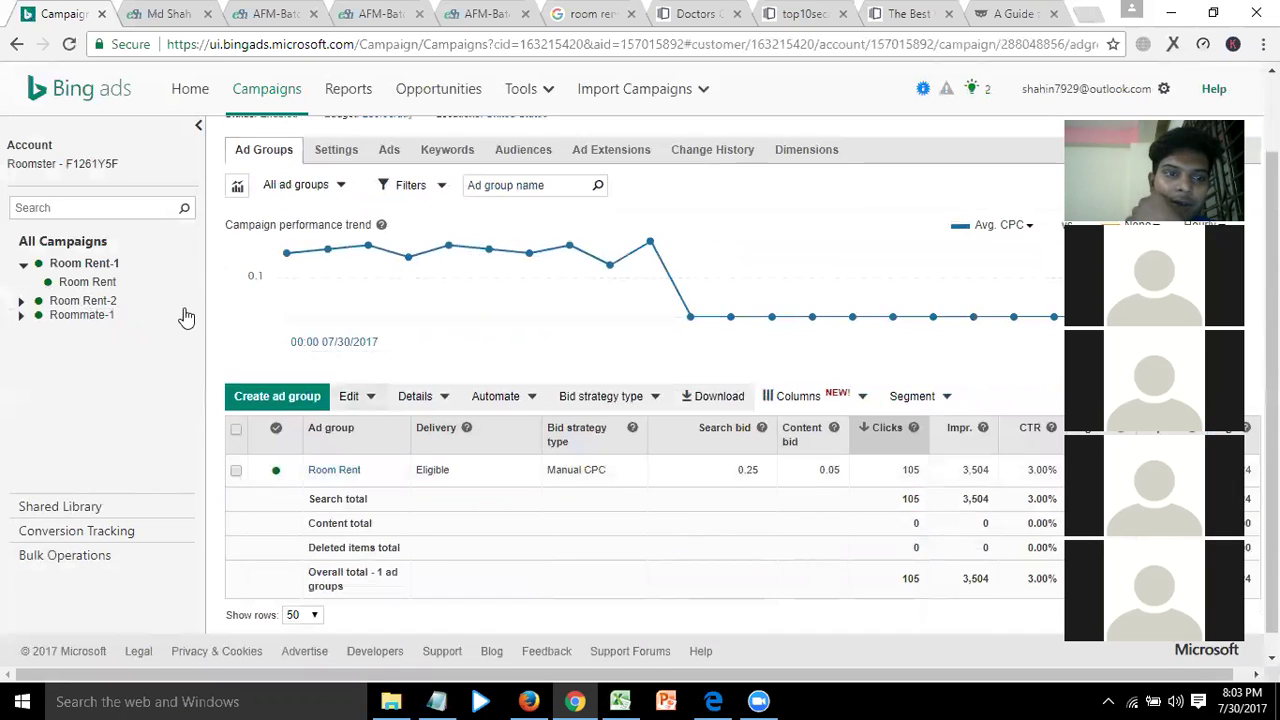
click(100, 284)
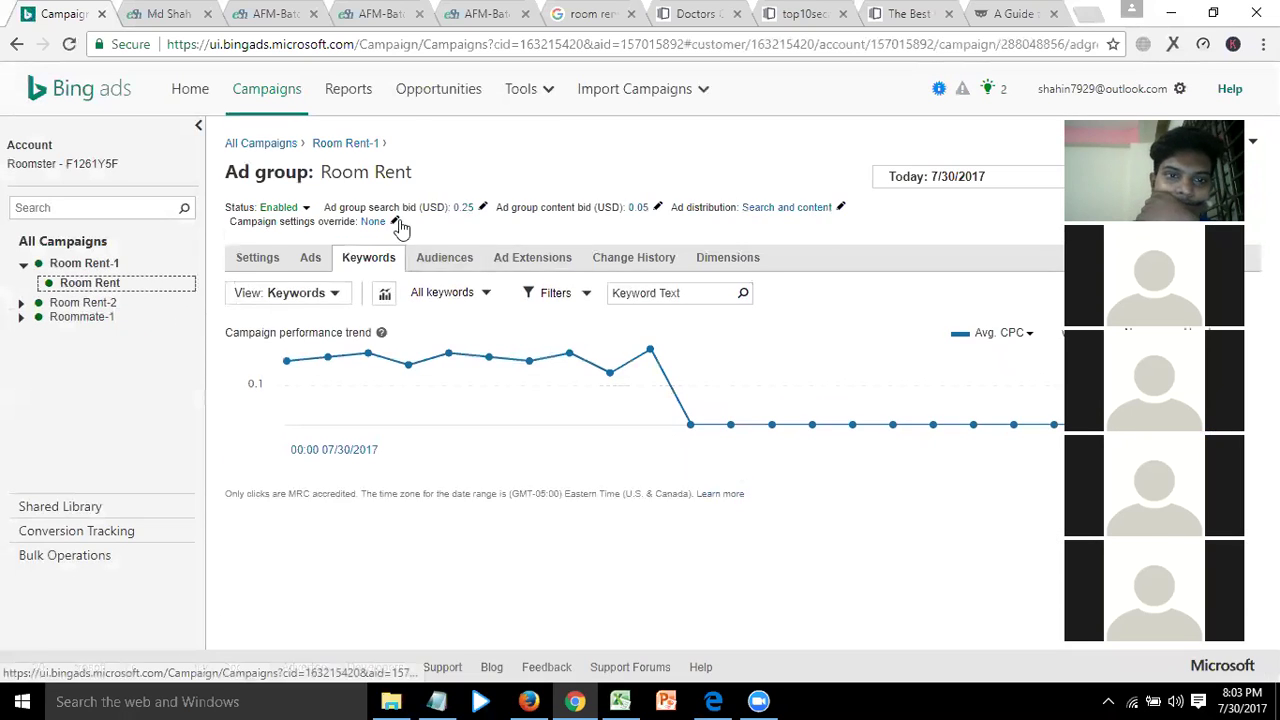
drag(339, 207, 415, 207)
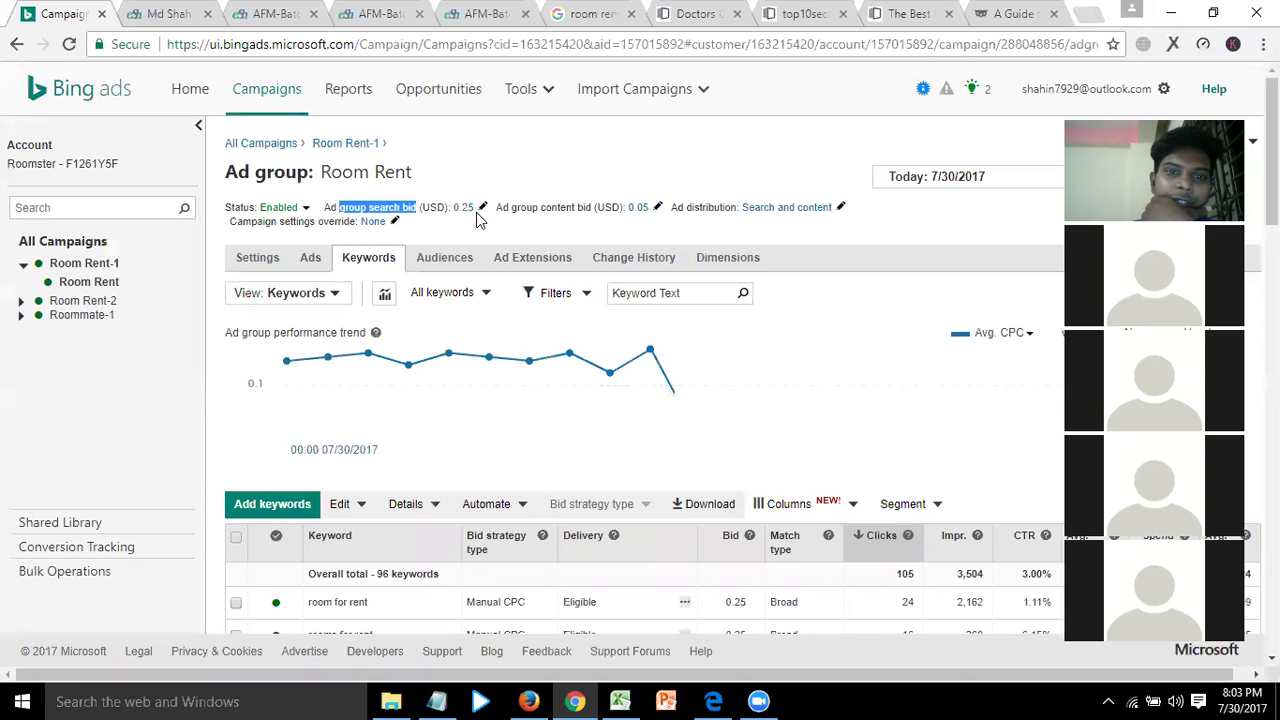
drag(520, 207, 592, 208)
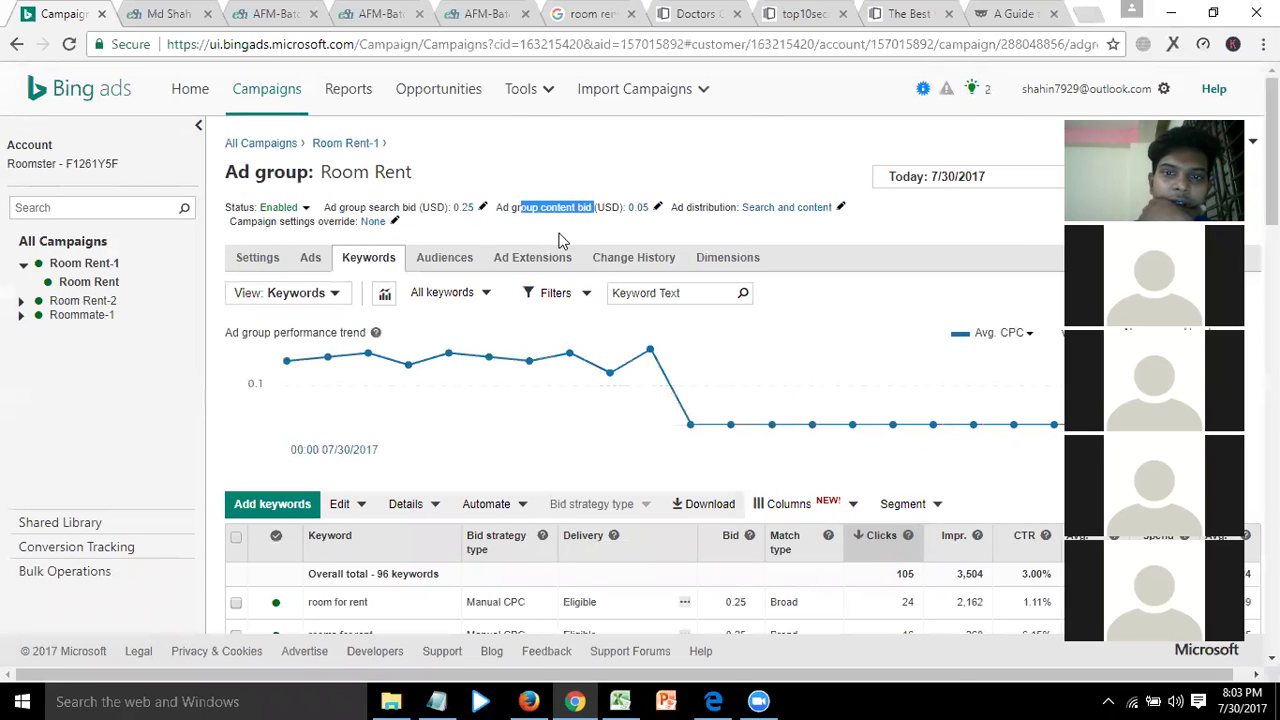
scroll(760, 450, down, 1)
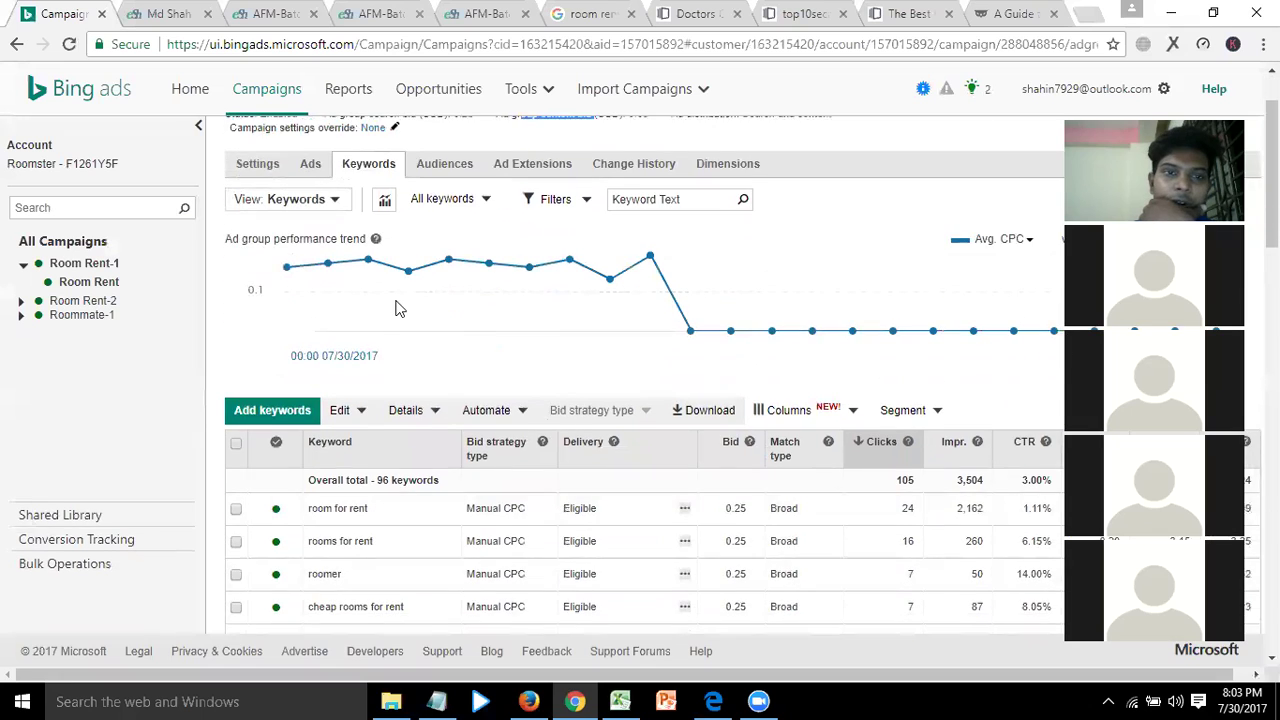
scroll(395, 308, up, 1)
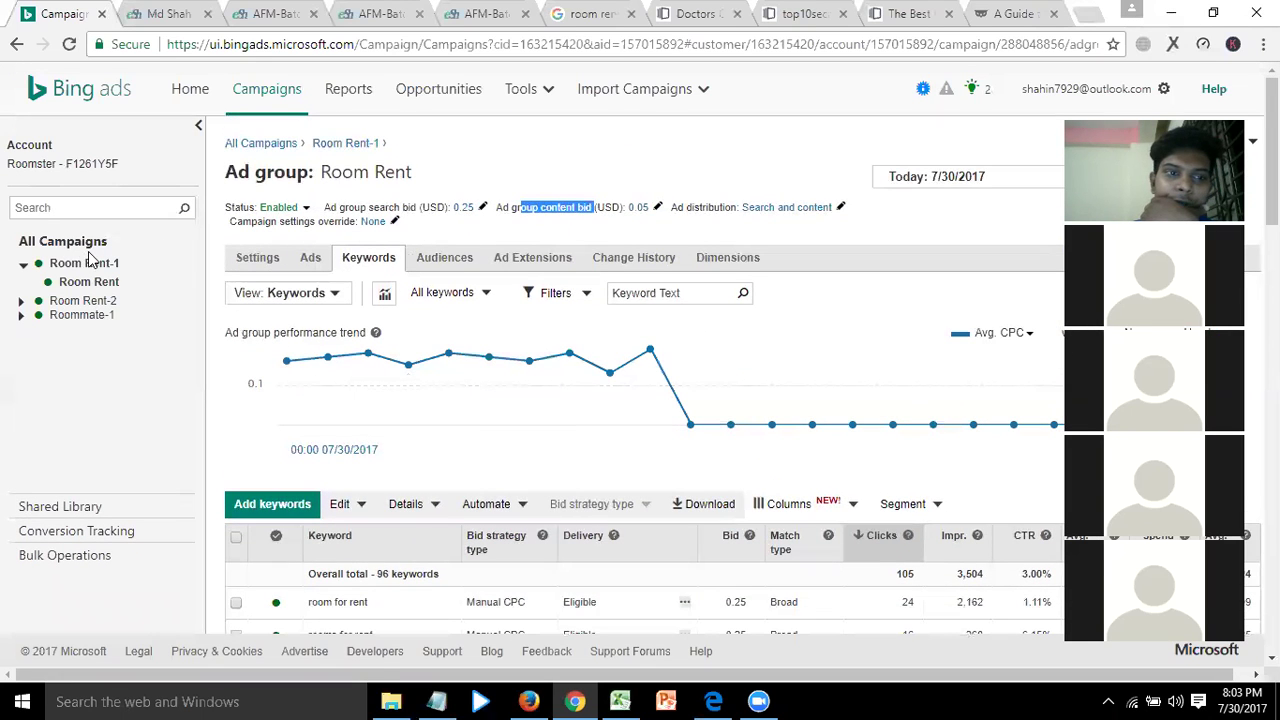
click(258, 143)
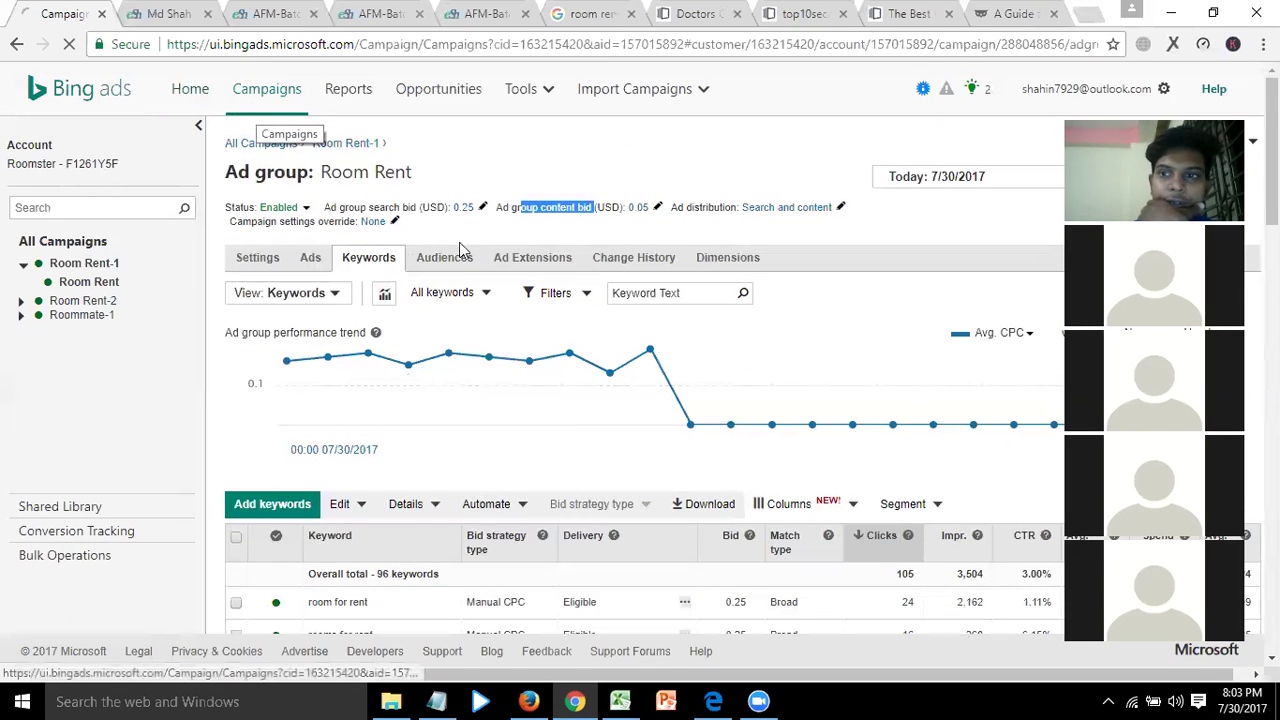
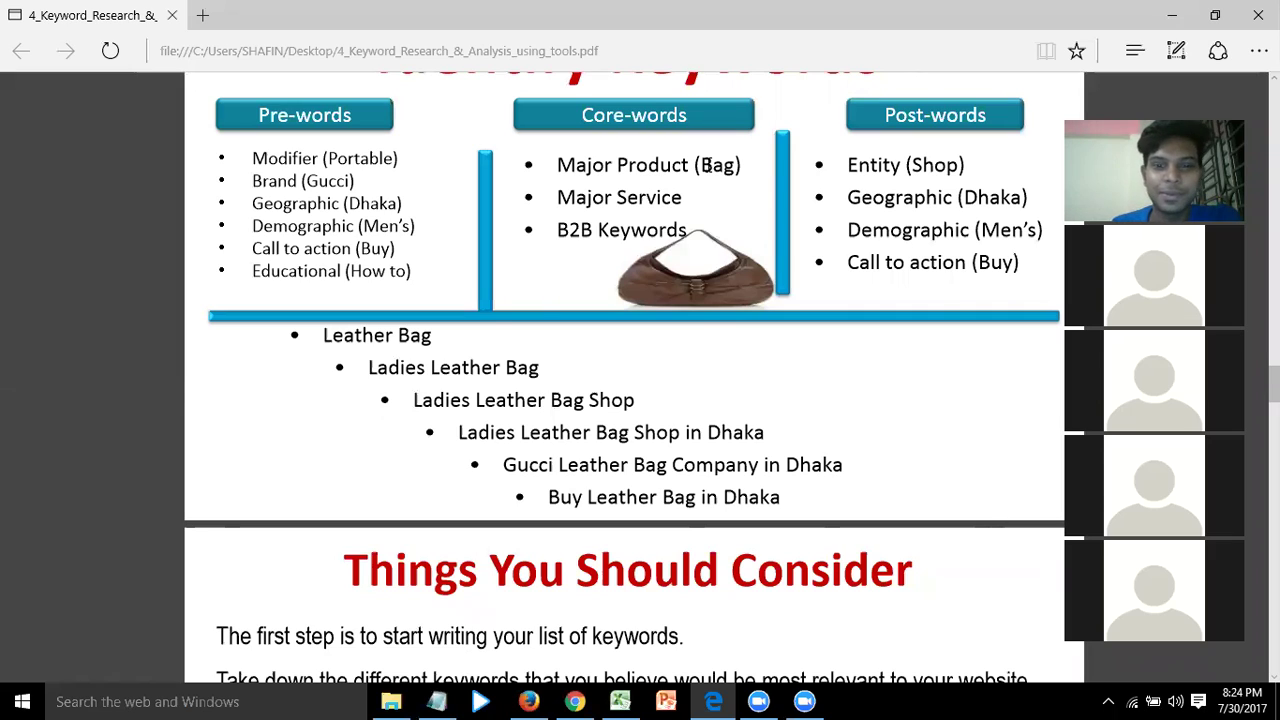
Highlight the examples "Ladies Leather Bag" and "Ladies Leather Bag Shop" on the PDF's Identify Keywords slide, and continue to the following slide
mouse_move(371, 368)
mouse_down()
mouse_move(540, 368)
mouse_move(393, 372)
mouse_up()
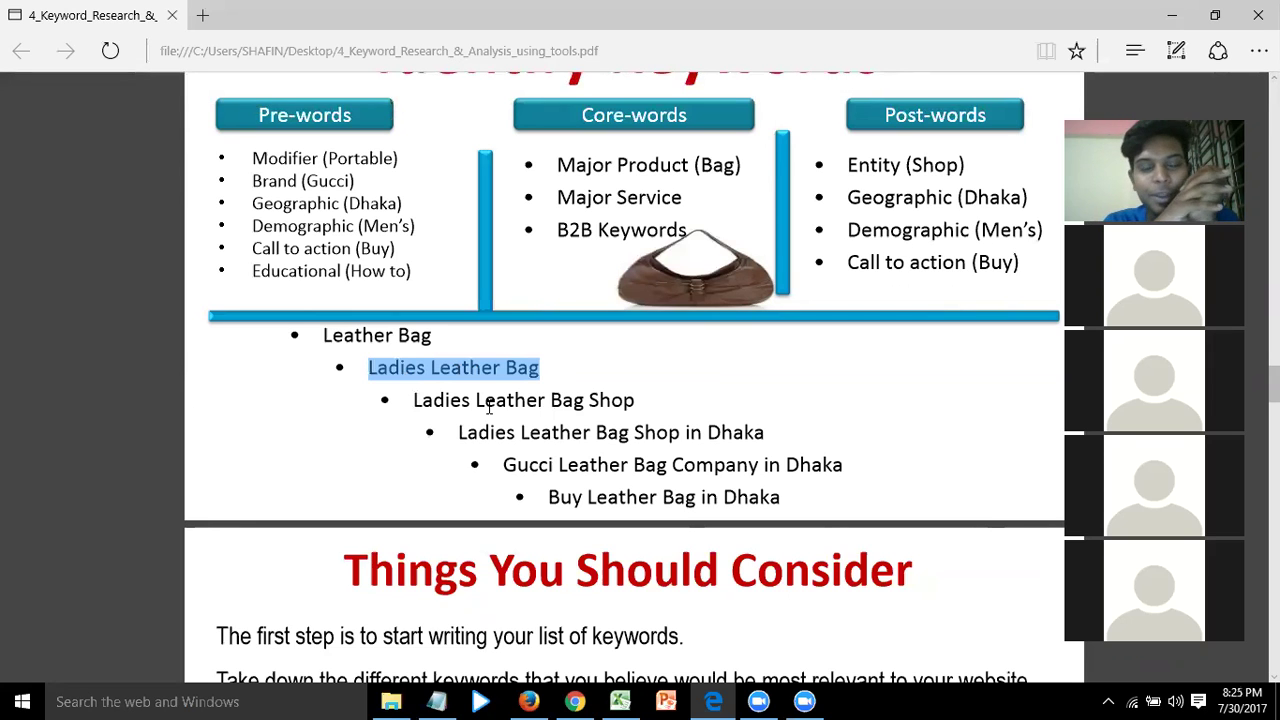
scroll(489, 405, up, 6)
scroll(489, 405, down, 7)
scroll(489, 405, up, 1)
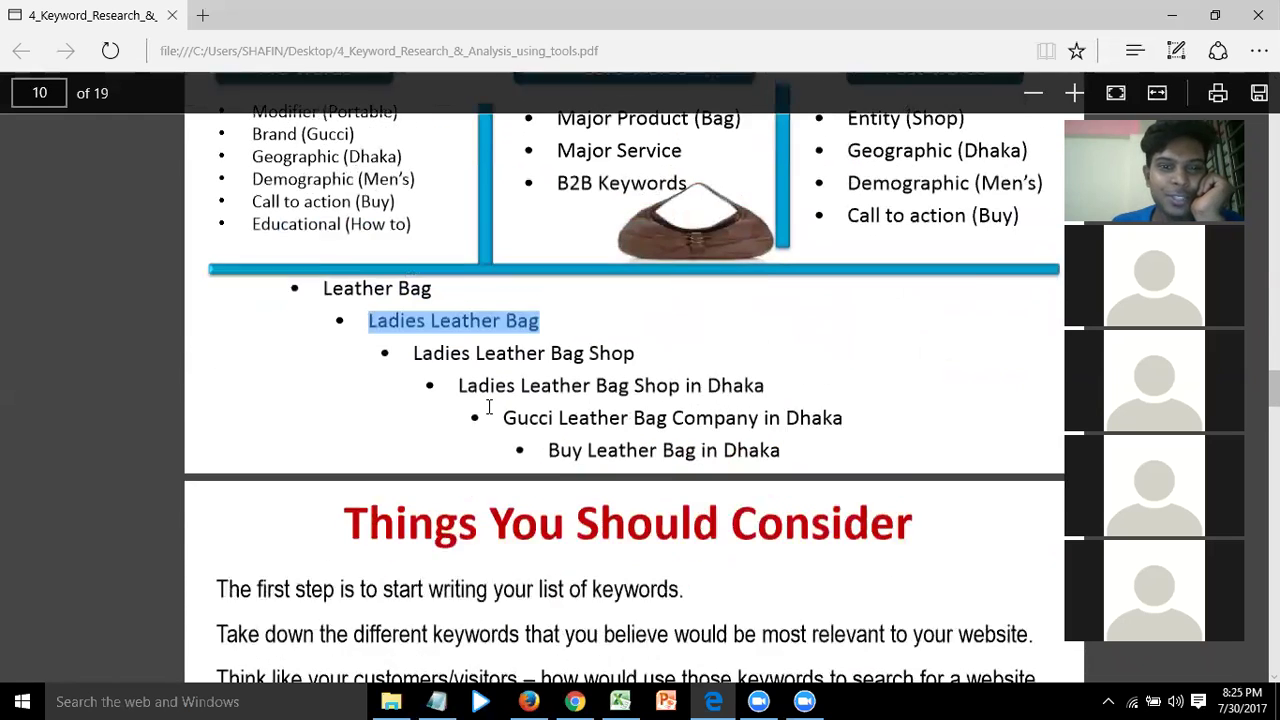
scroll(489, 405, up, 1)
drag(392, 400, 636, 400)
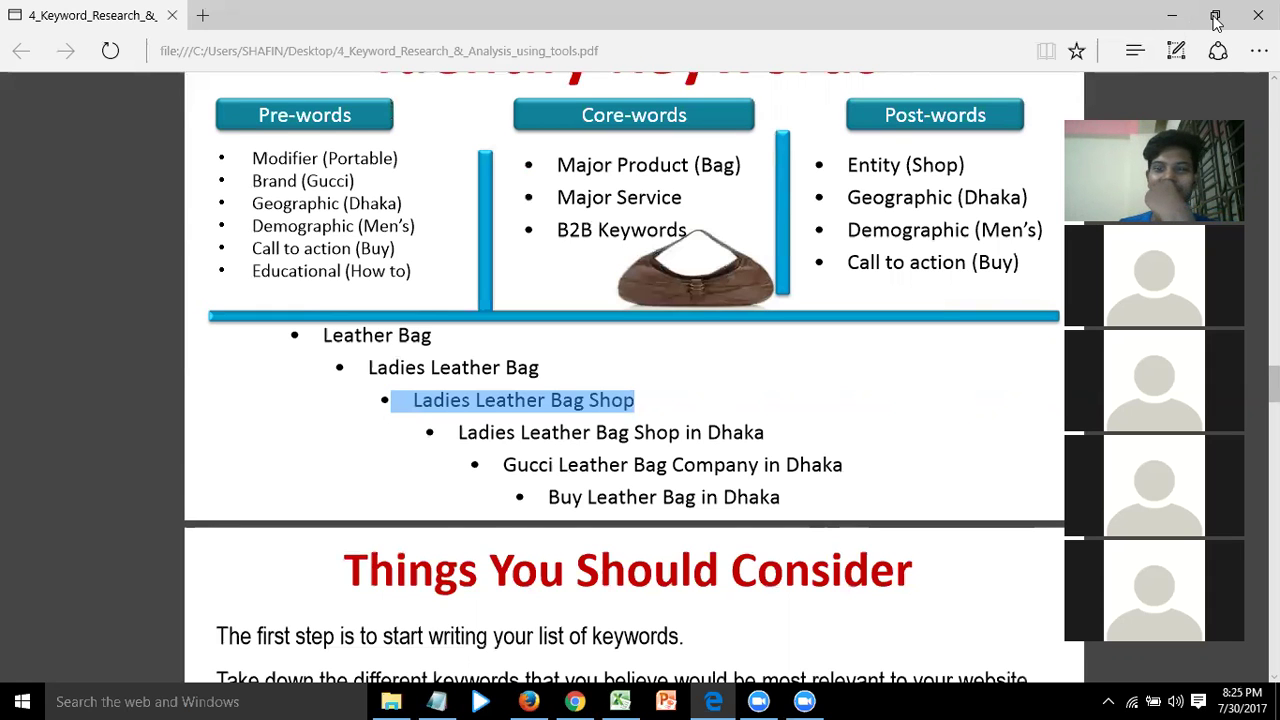
scroll(718, 360, down, 3)
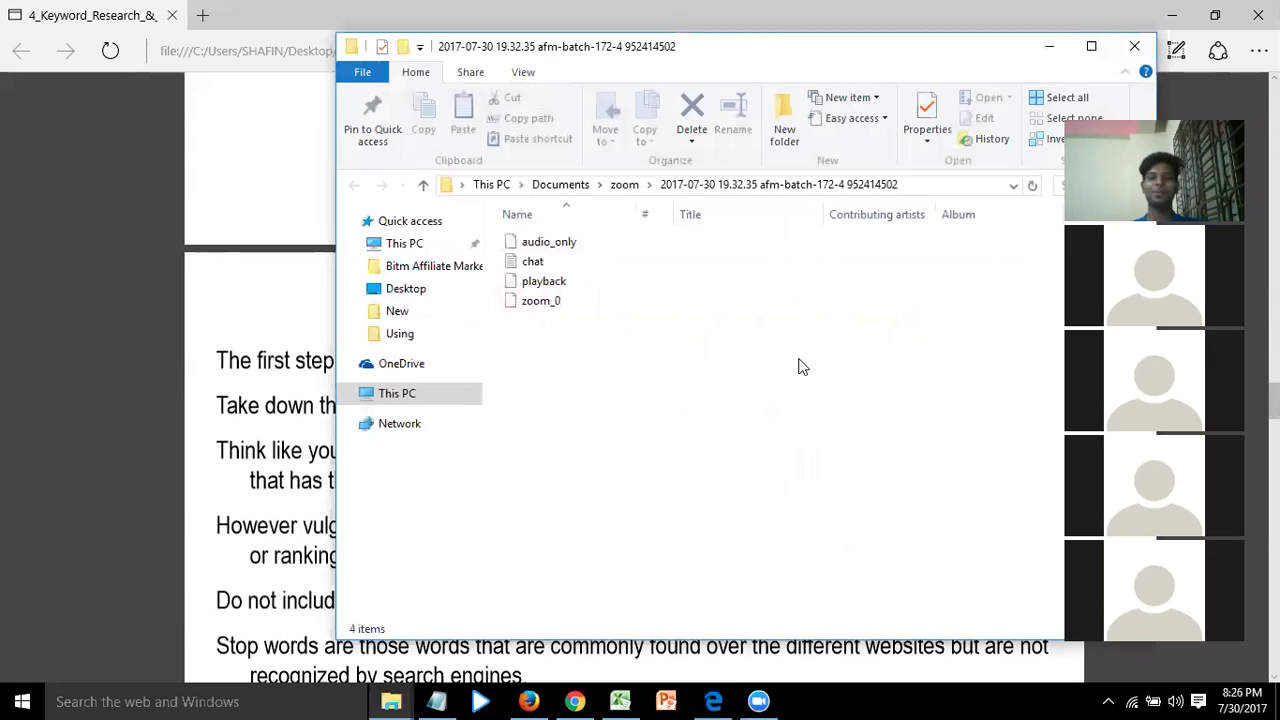
Move the Zoom recording folder window aside and return to the keyword research PDF
click(523, 72)
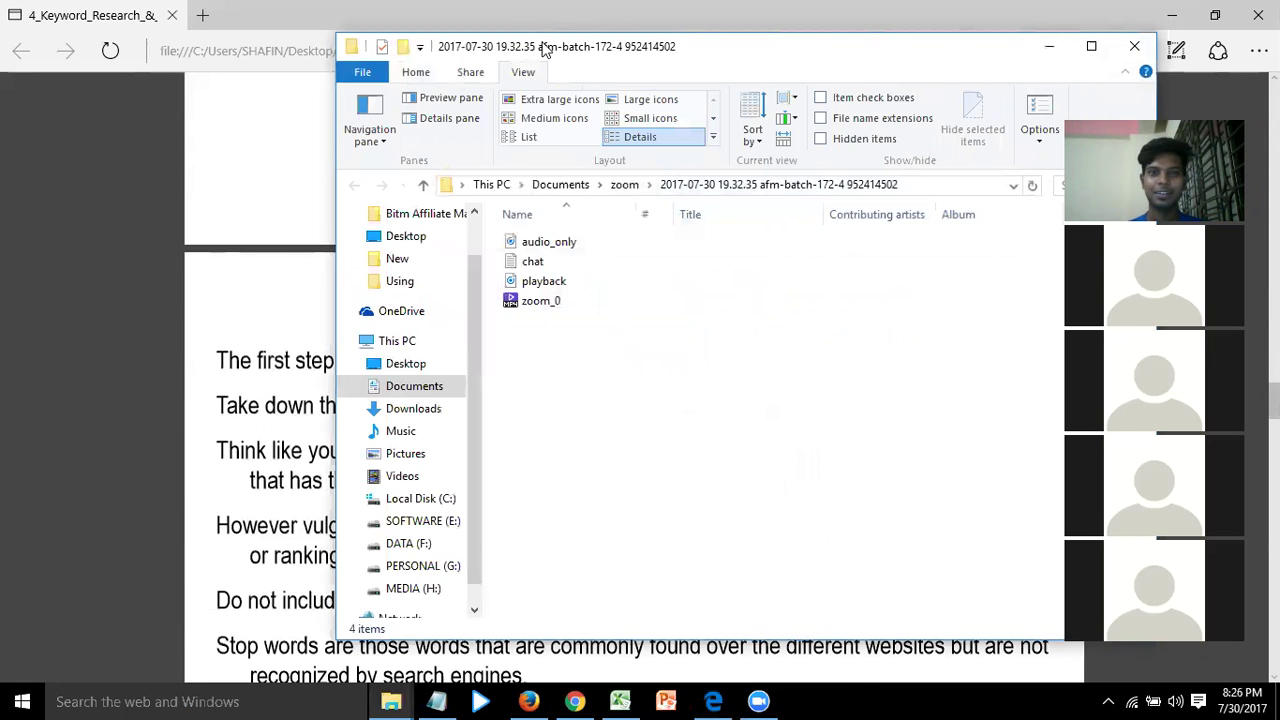
drag(545, 50, 238, 274)
click(853, 357)
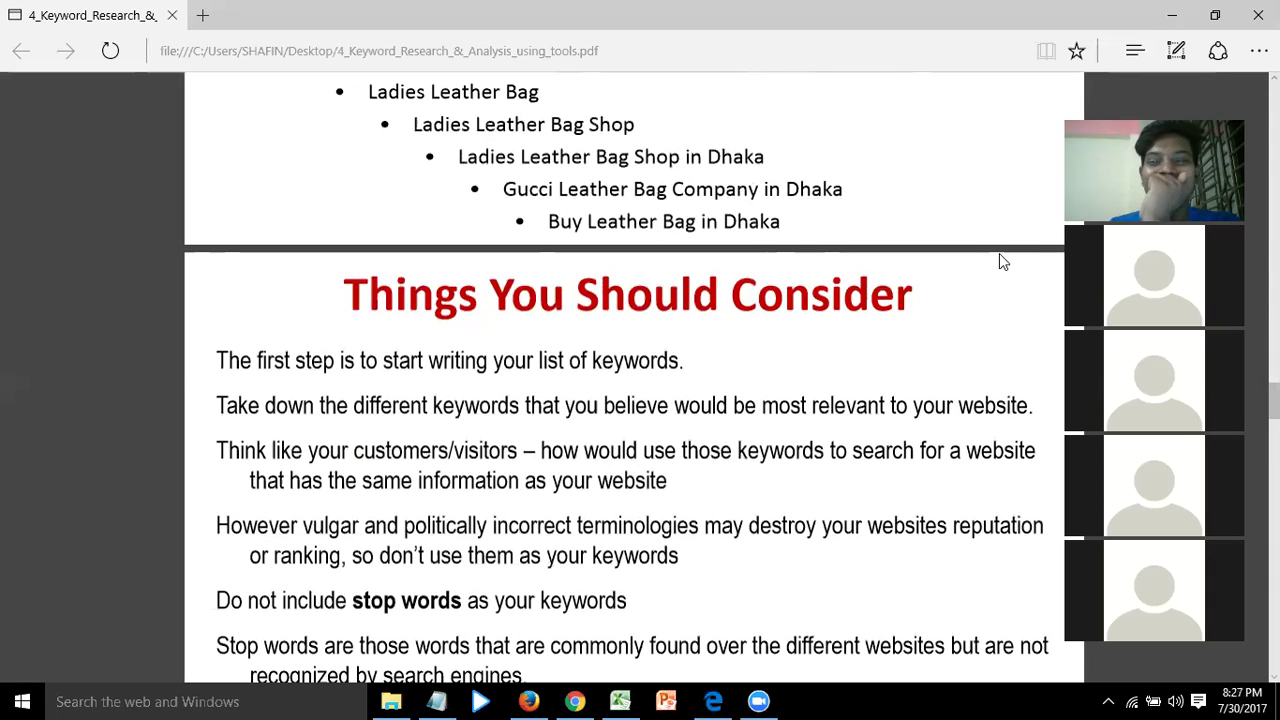
Look through the Things You Should Consider slide and go back to the Keyword Types slide
triple_click(370, 300)
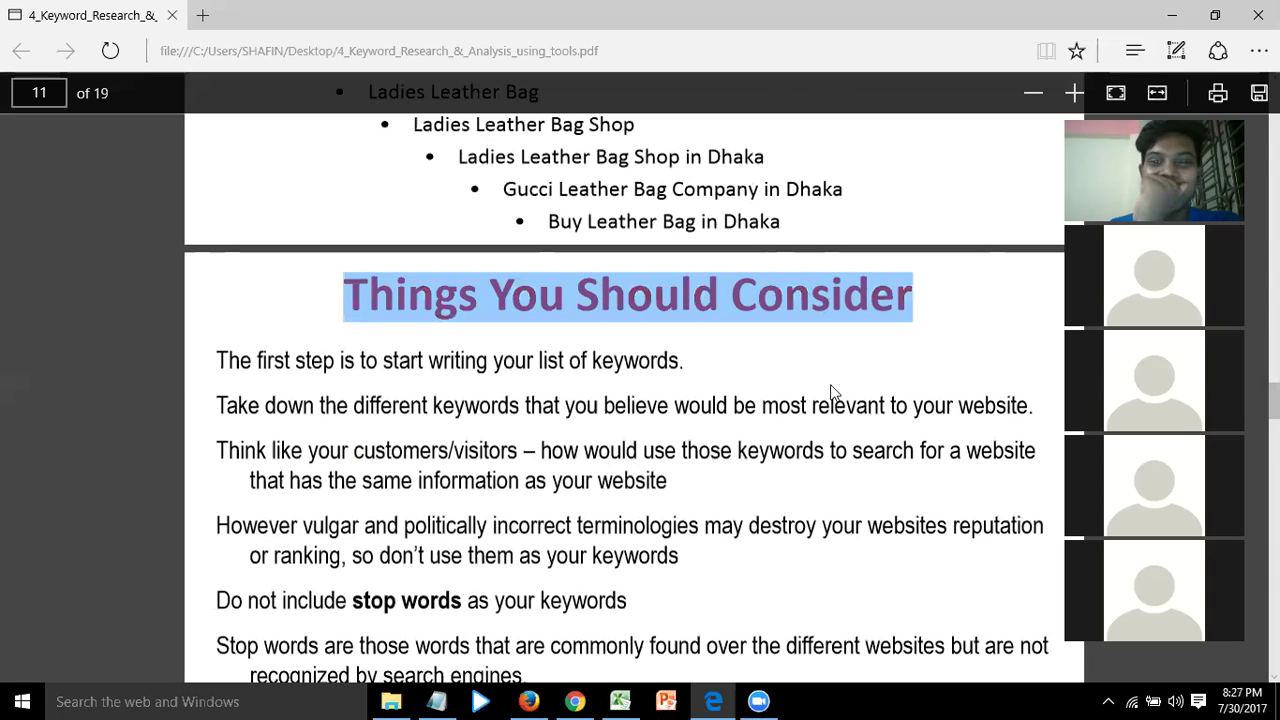
scroll(830, 392, down, 8)
scroll(832, 393, up, 8)
drag(640, 406, 793, 402)
click(793, 402)
scroll(793, 402, up, 5)
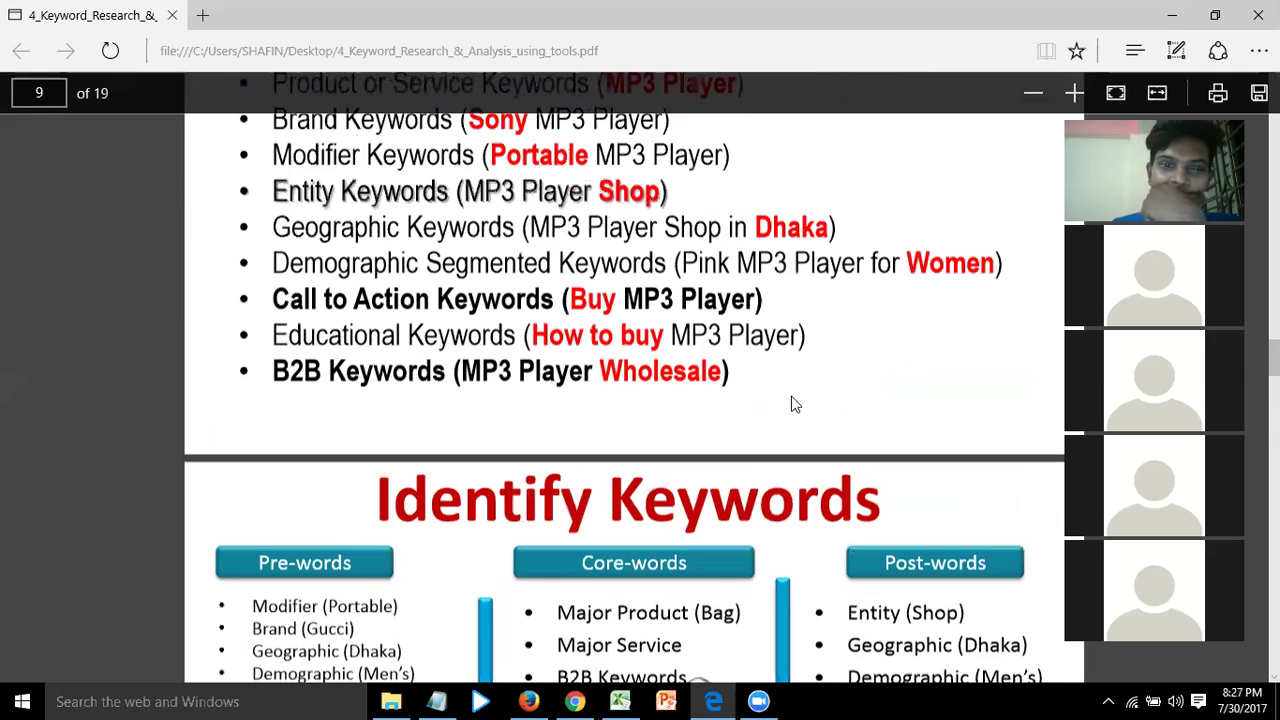
scroll(791, 397, up, 2)
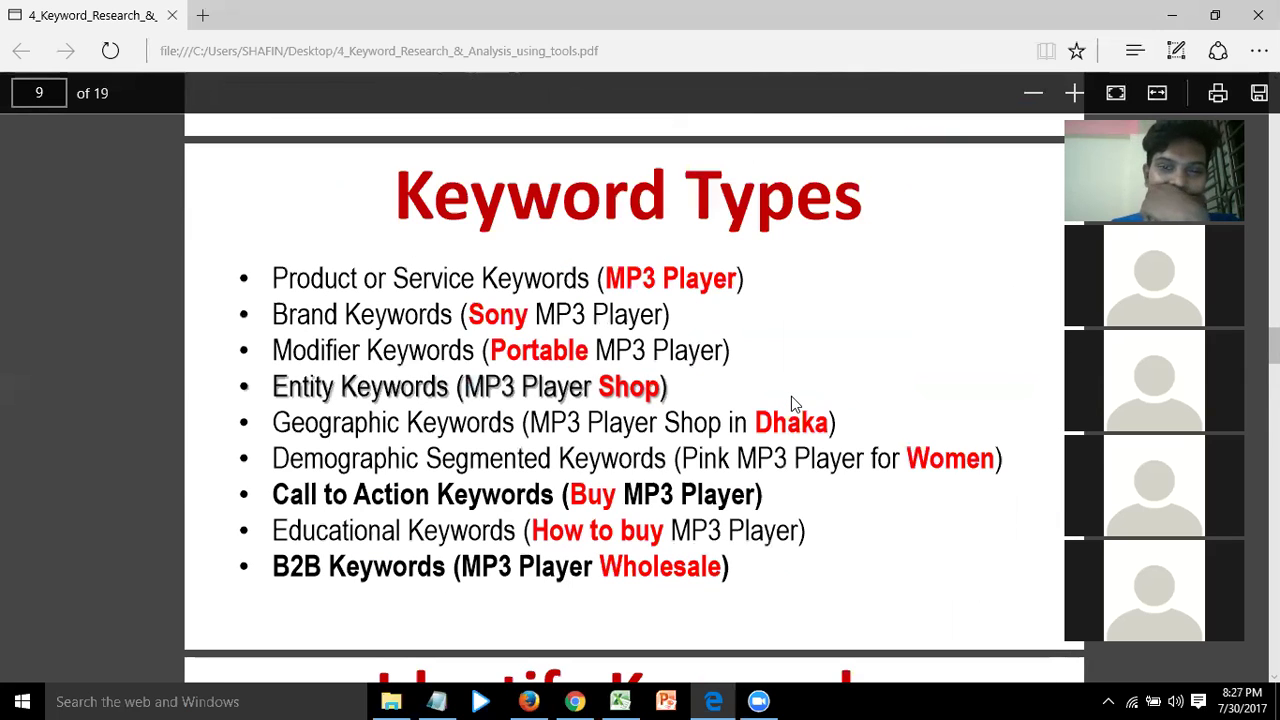
Compare the example "Buy Leather Bag in Dhaka" with the post-word entry "Call to action (Buy)" on the Identify Keywords slide by highlighting them
scroll(791, 396, down, 8)
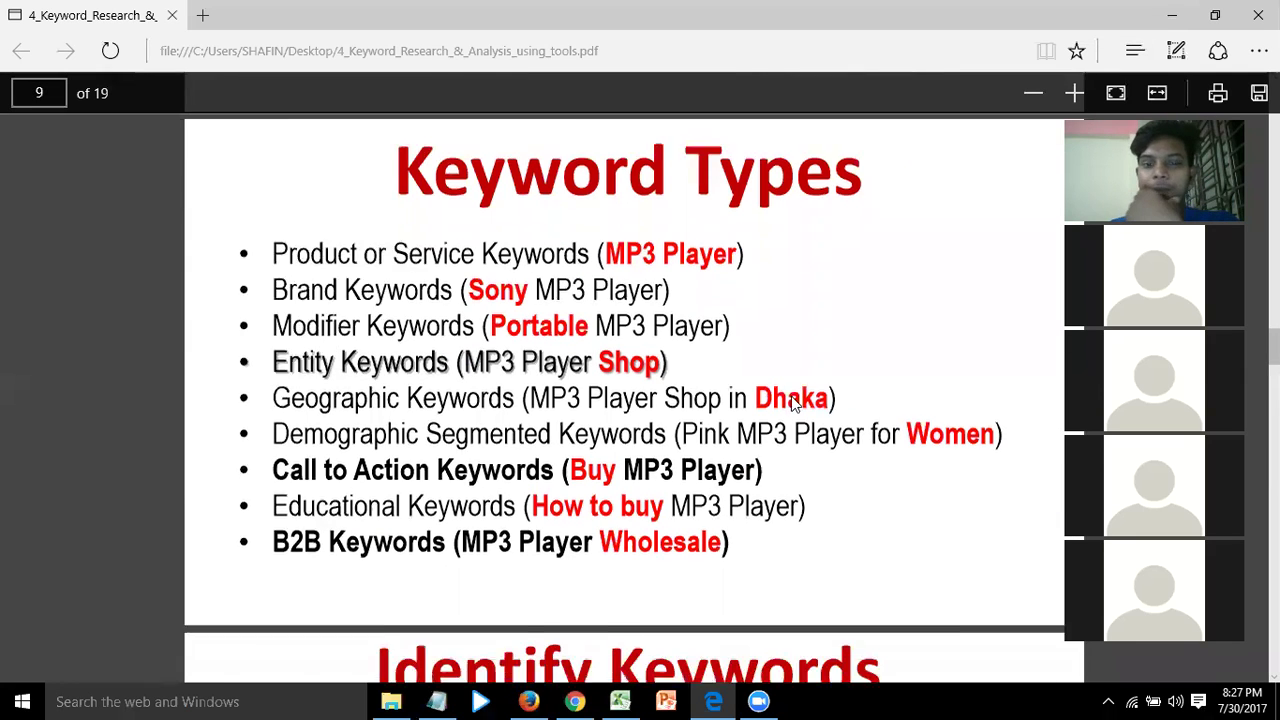
drag(572, 415, 784, 407)
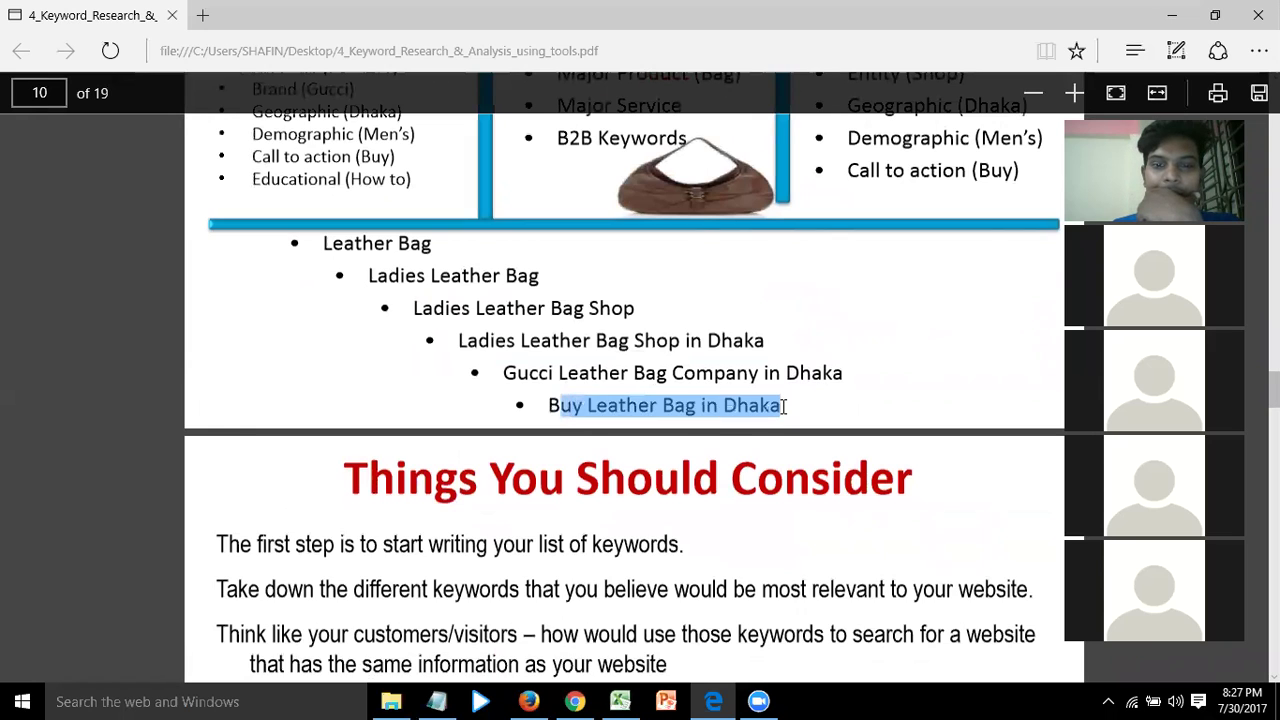
scroll(784, 407, up, 1)
drag(850, 263, 1019, 264)
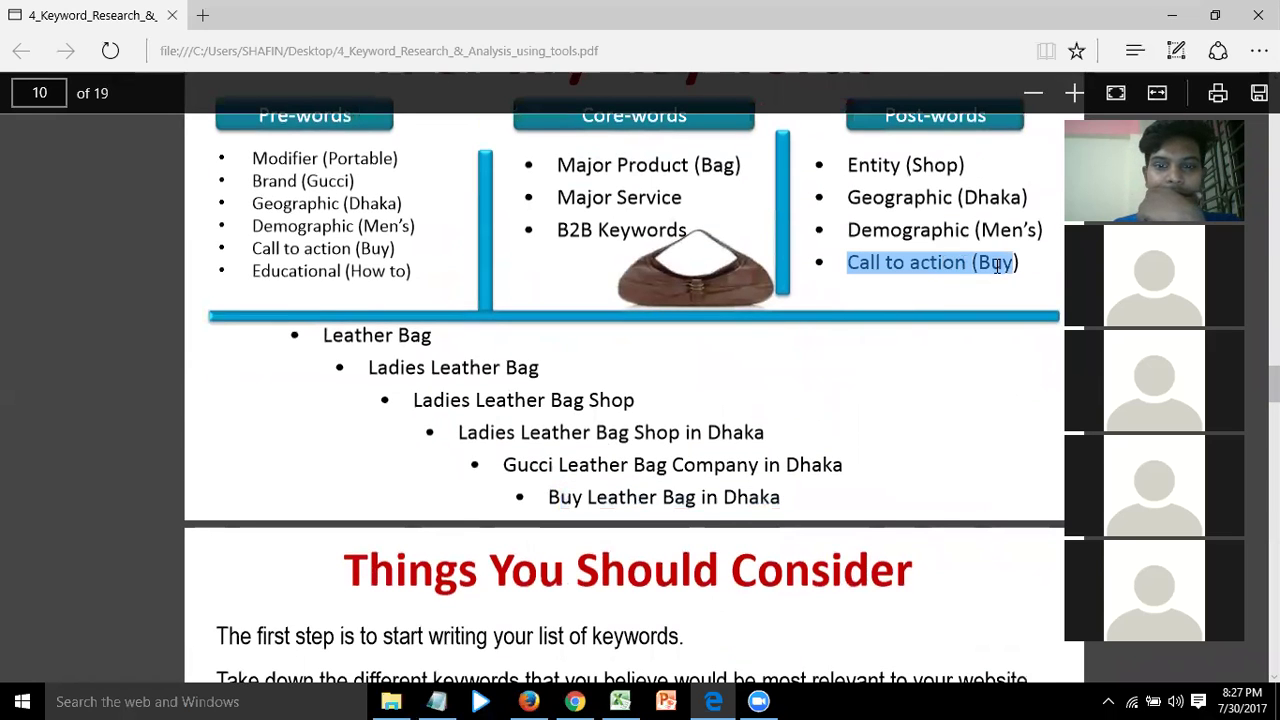
drag(550, 498, 846, 491)
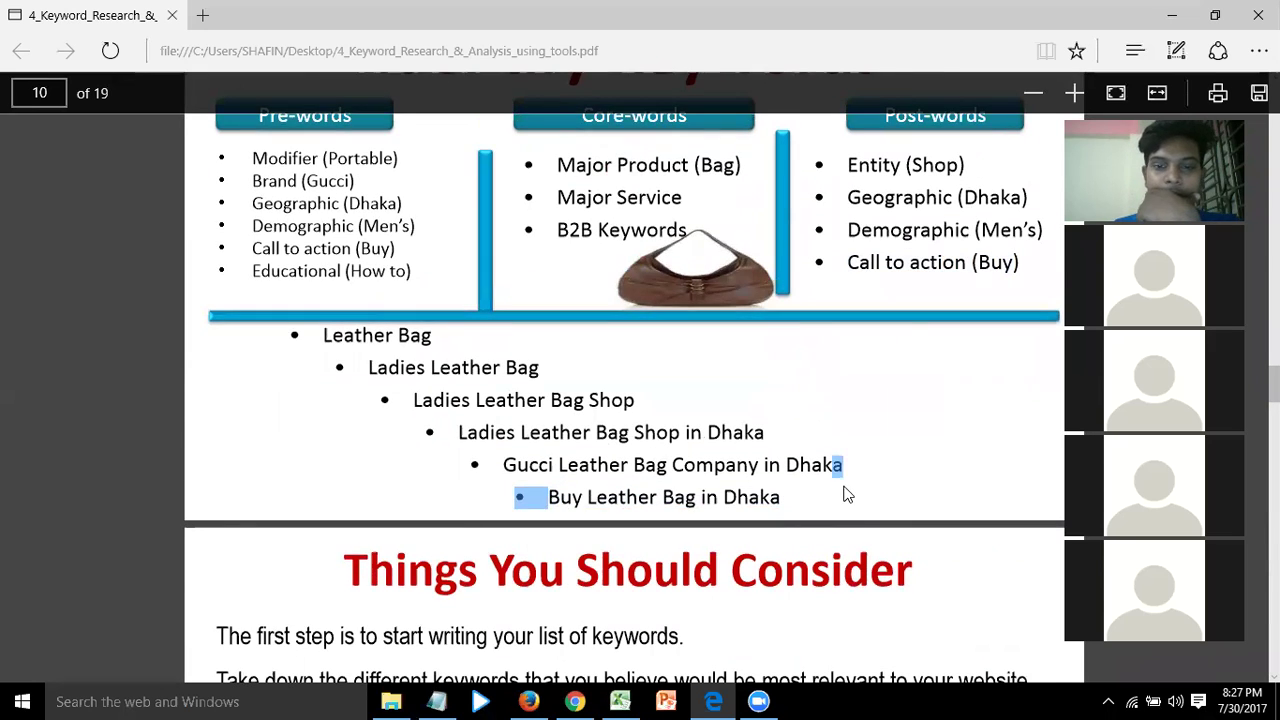
click(737, 494)
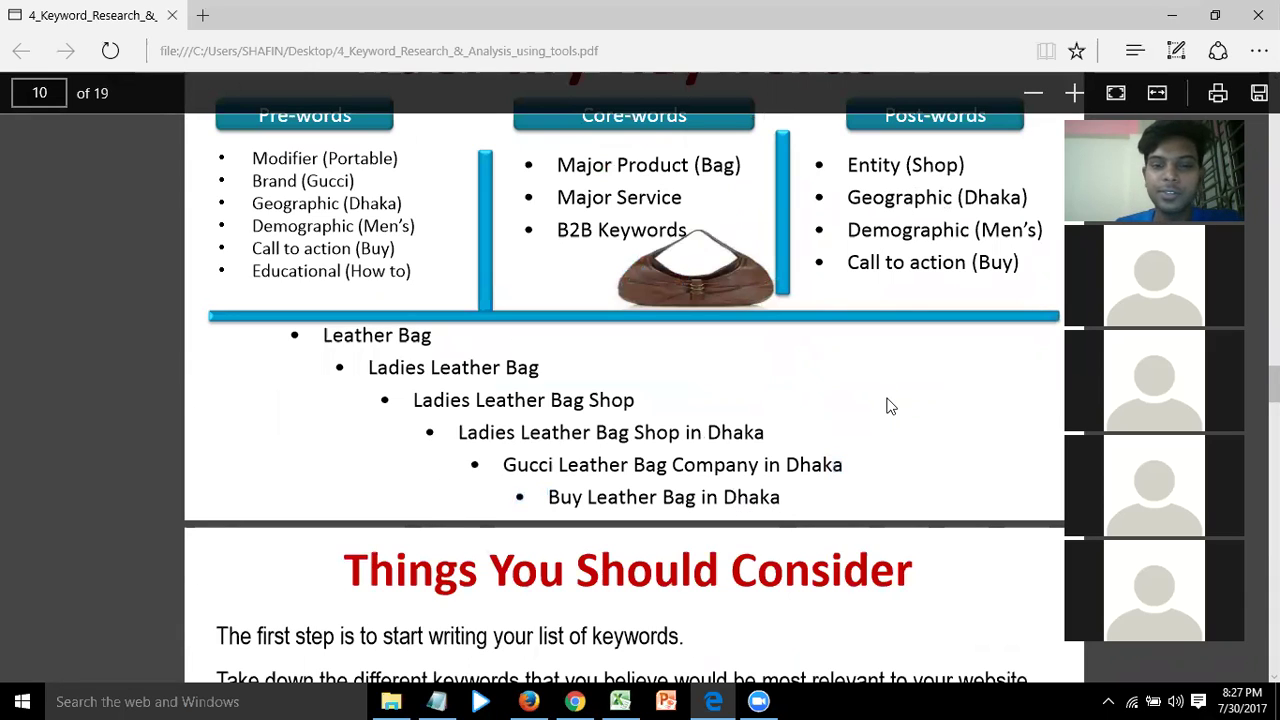
Highlight the "Buy Leather Bag in Dhaka" example, the Brand pre-word and the word lists on the Identify Keywords slide, then clear the selection
drag(660, 497, 608, 495)
drag(226, 182, 302, 182)
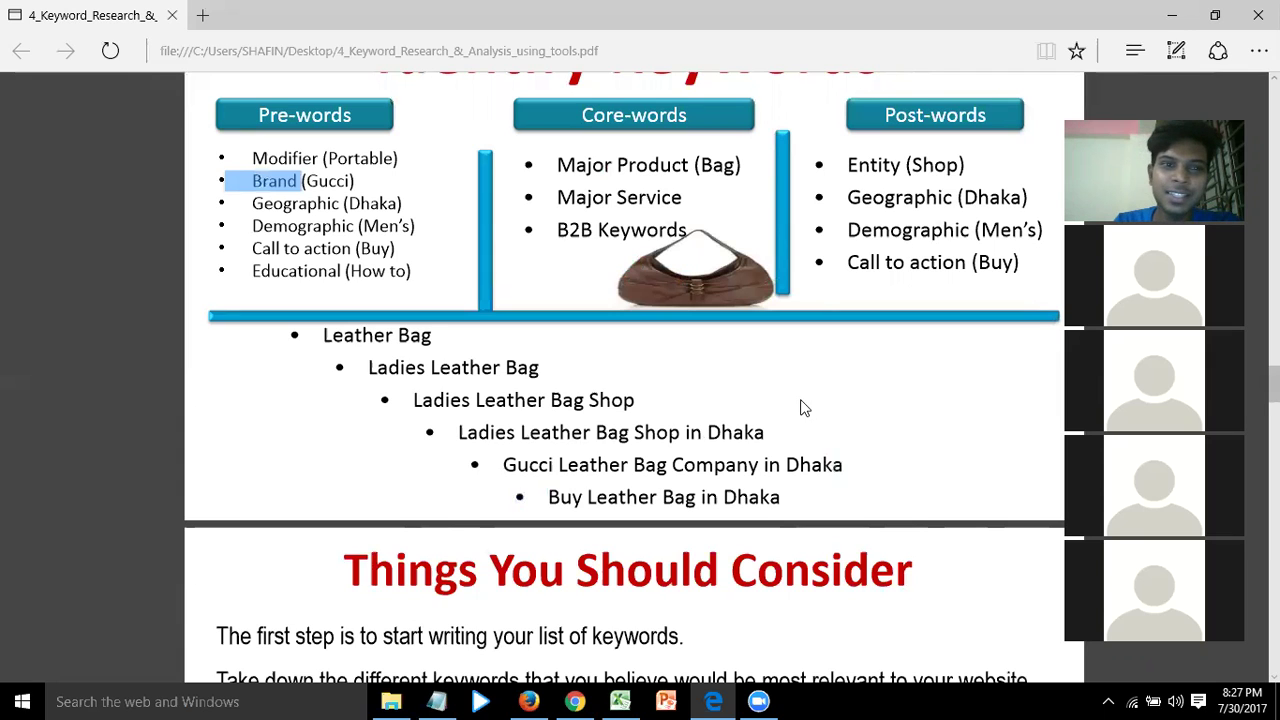
drag(253, 156, 1016, 258)
click(1016, 252)
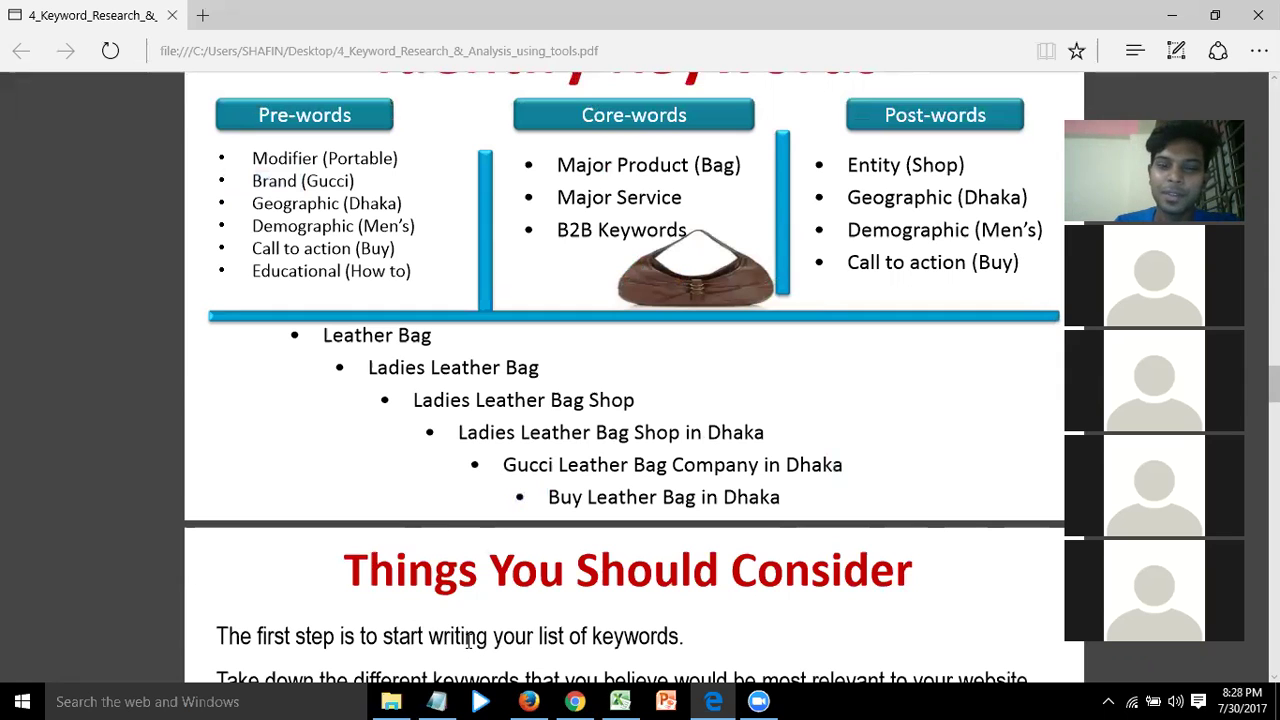
Highlight the Things You Should Consider title and the points on writing a keyword list and taking down relevant keywords, then clear the selection
drag(410, 580, 912, 575)
scroll(766, 551, down, 3)
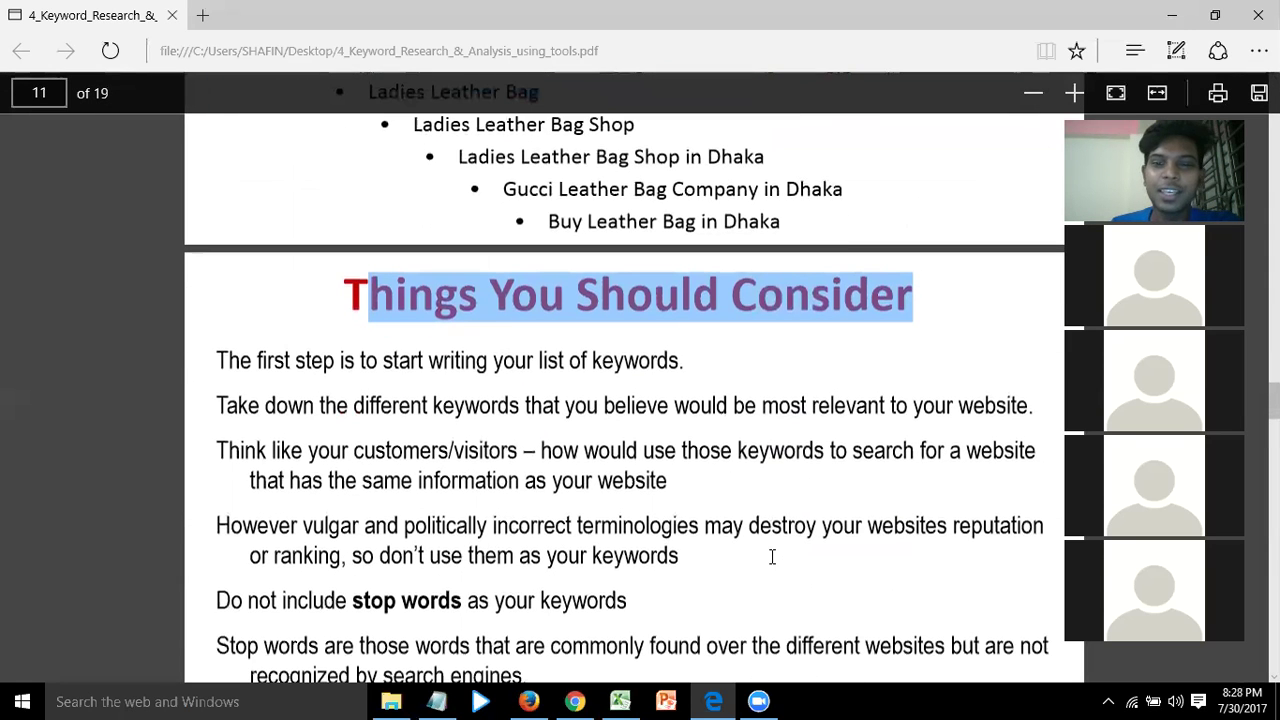
drag(286, 372, 714, 374)
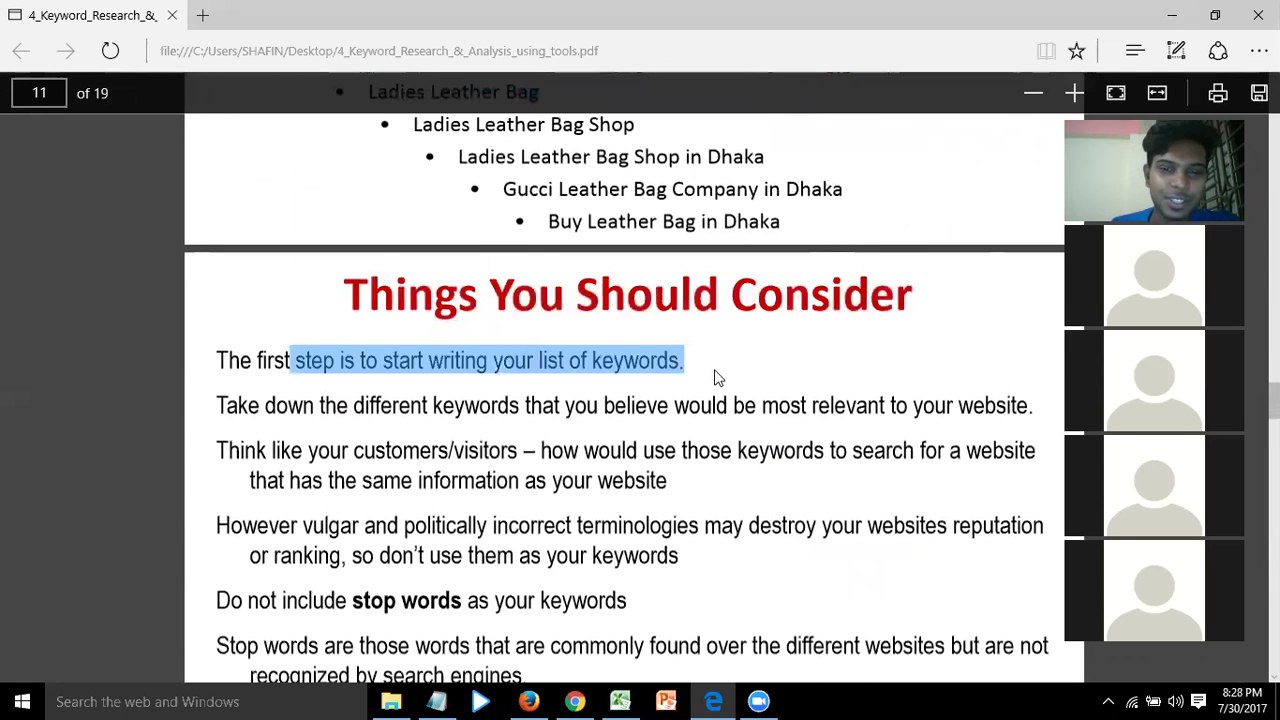
scroll(716, 376, down, 2)
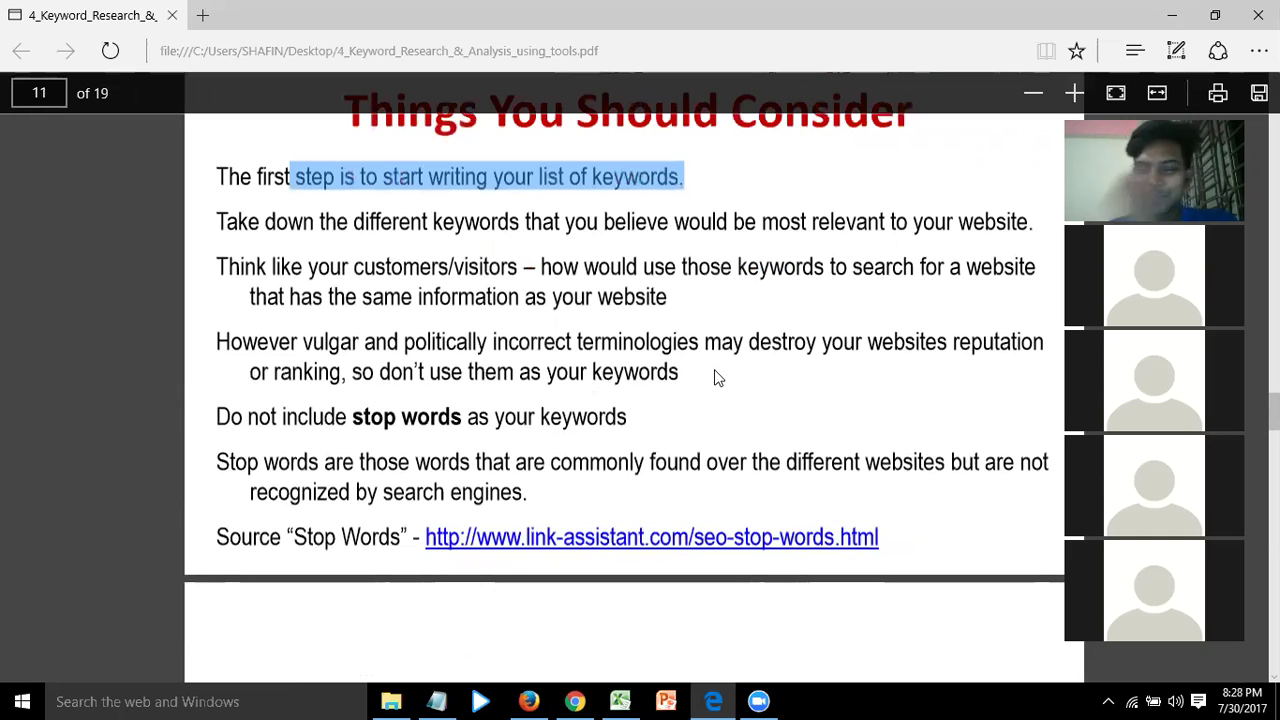
drag(248, 222, 734, 222)
click(746, 322)
Look ahead at the SEO Friendly Domain Selection Process slides and return to the Identify Keywords slide
scroll(751, 327, down, 5)
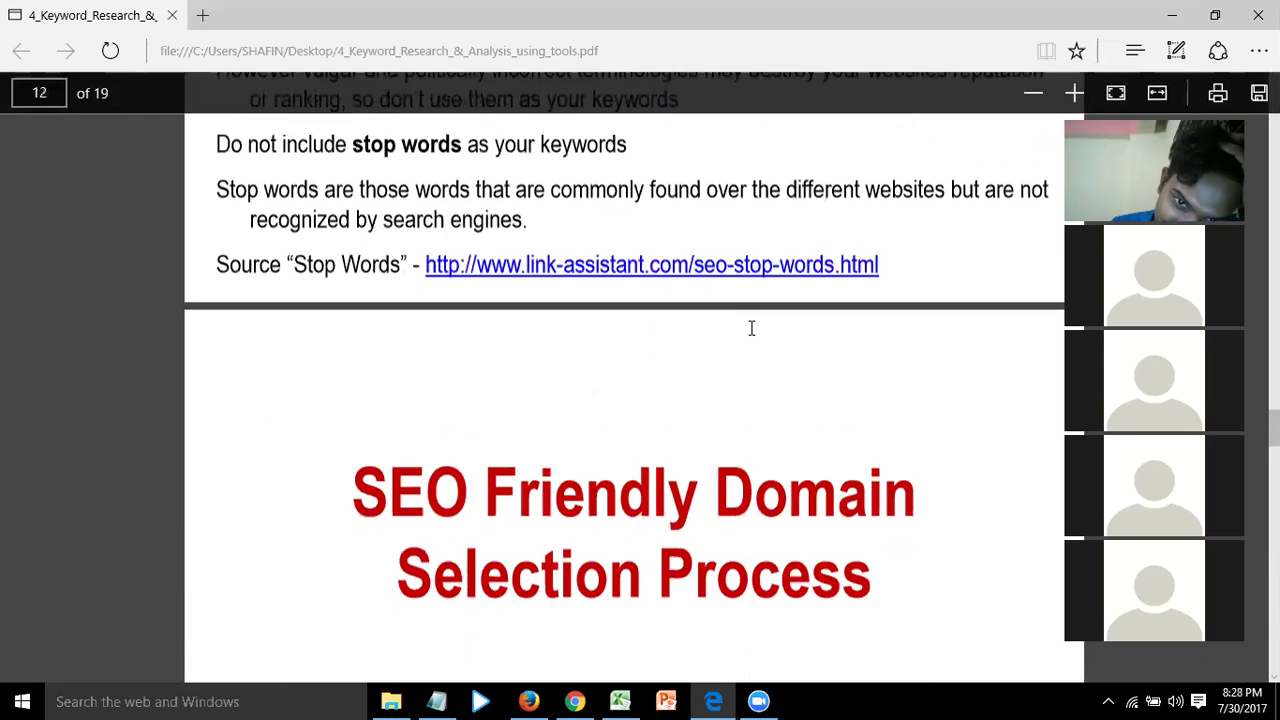
scroll(751, 328, down, 1)
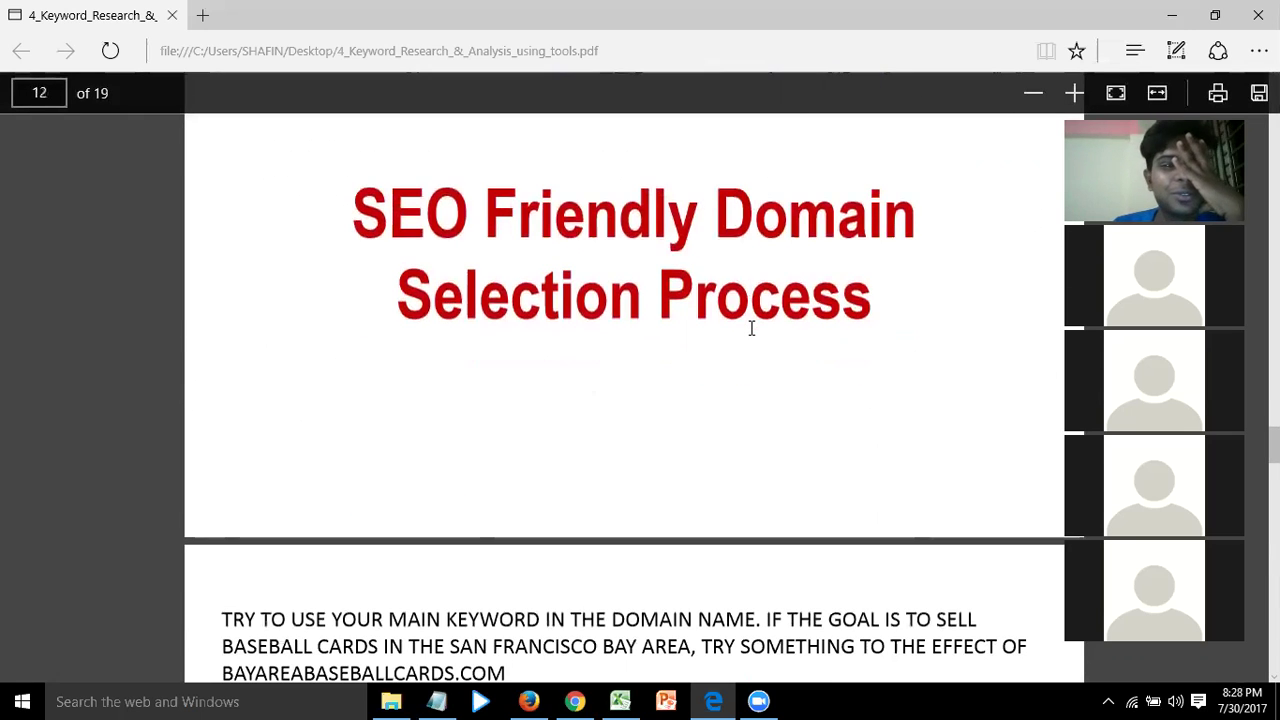
scroll(751, 327, down, 2)
scroll(751, 327, up, 7)
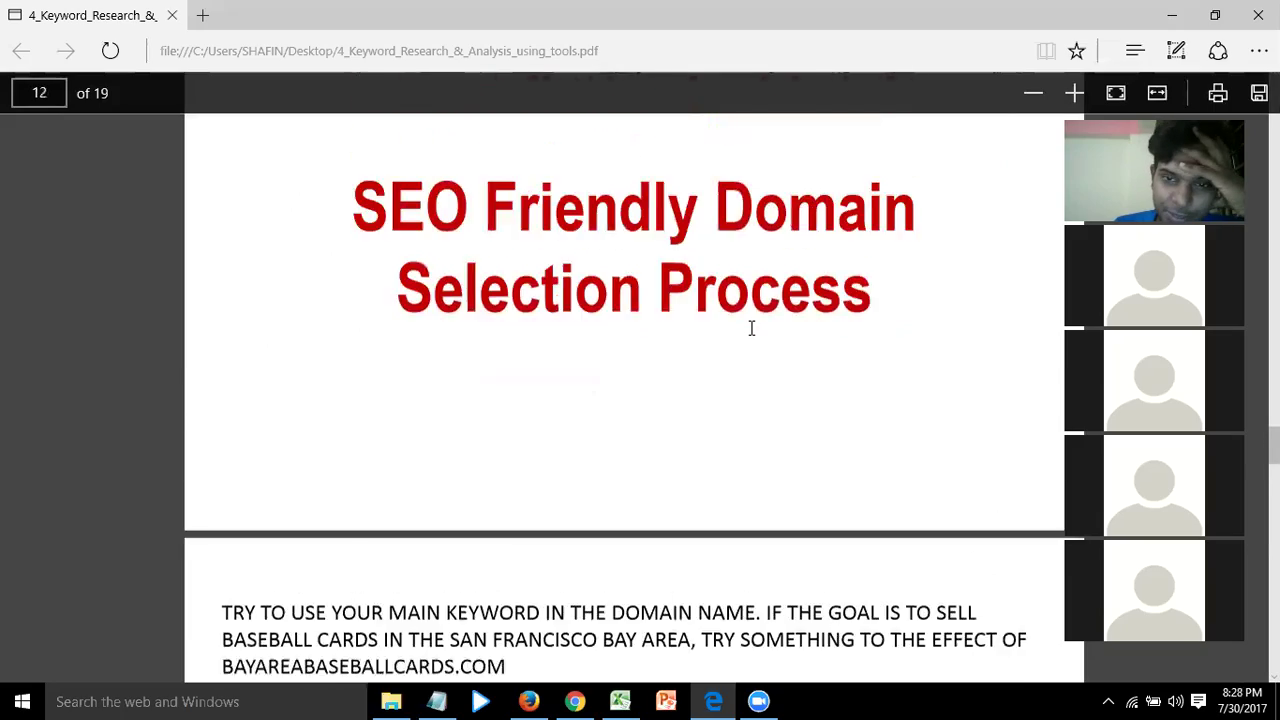
scroll(751, 327, down, 10)
scroll(751, 327, up, 11)
scroll(751, 328, up, 5)
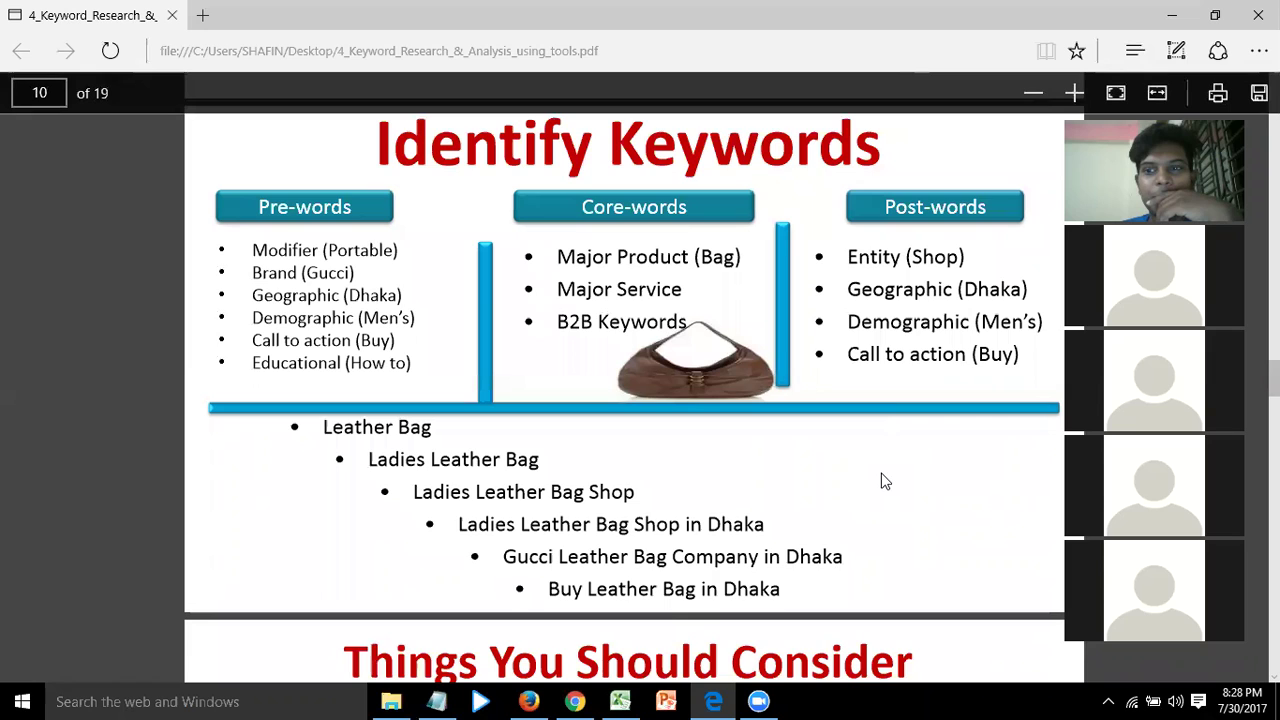
scroll(884, 481, down, 1)
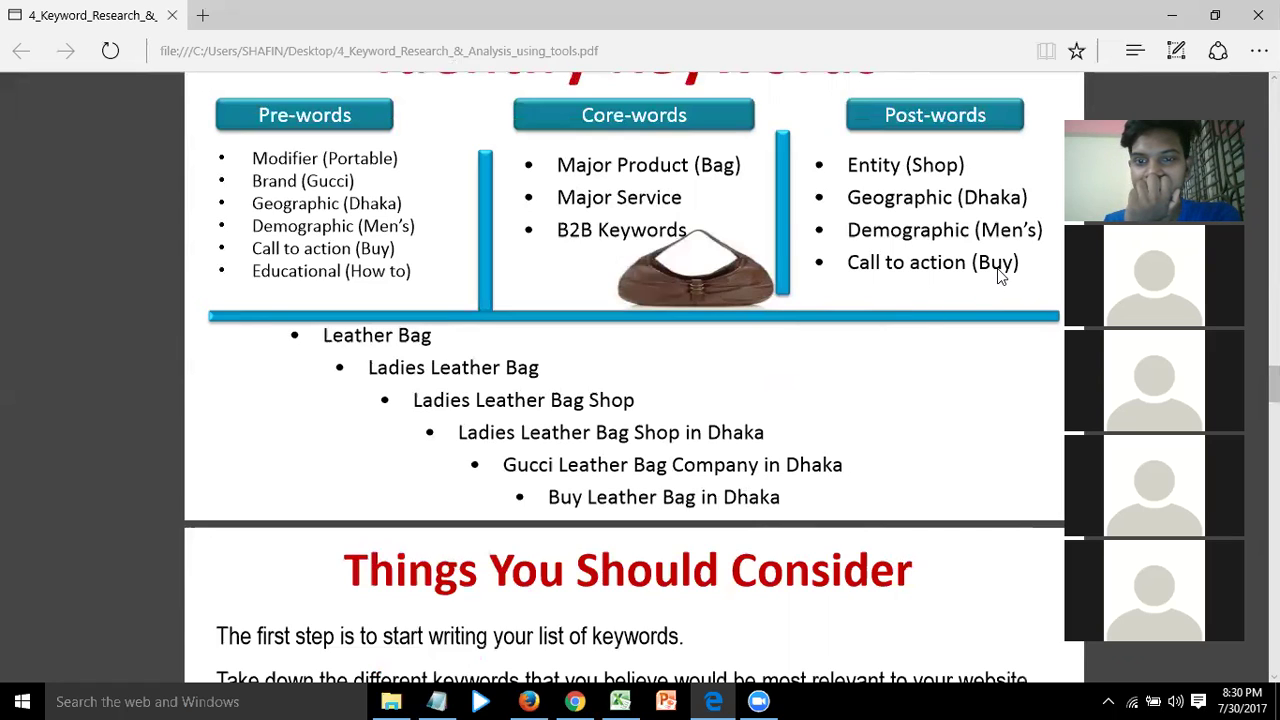
Switch to Firefox and open the Gmail inbox in a new tab
click(529, 701)
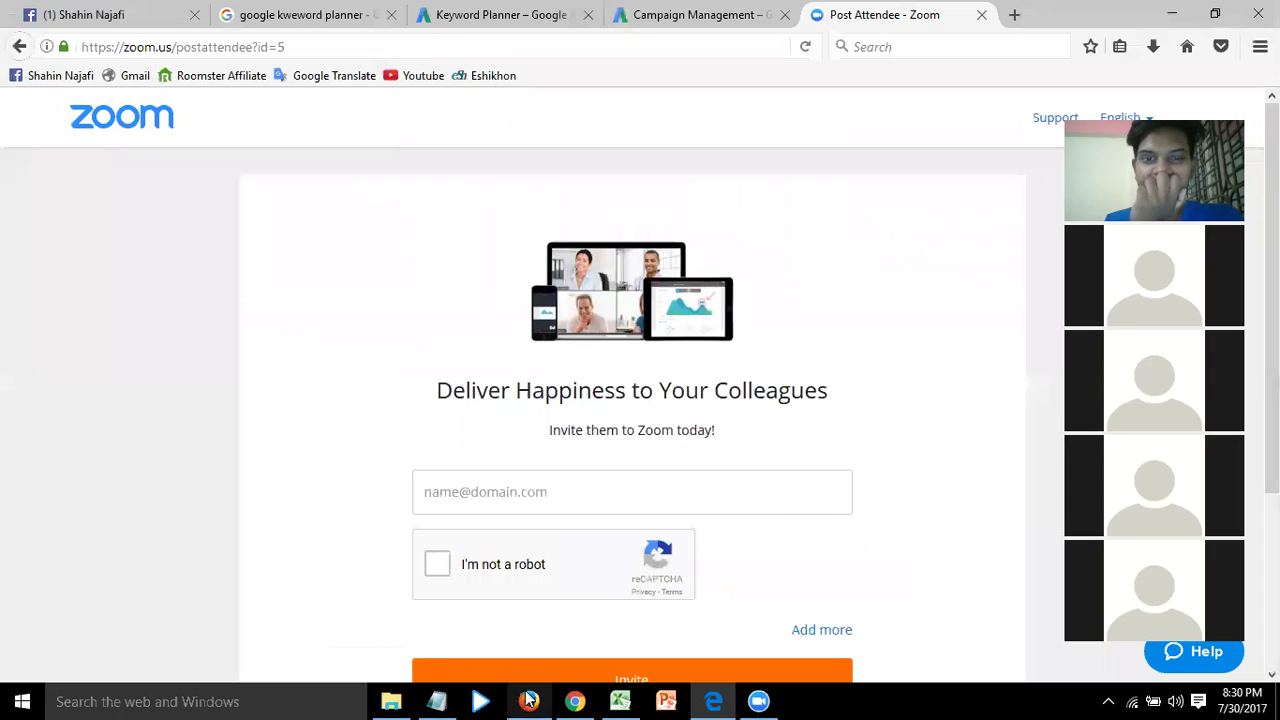
click(1021, 14)
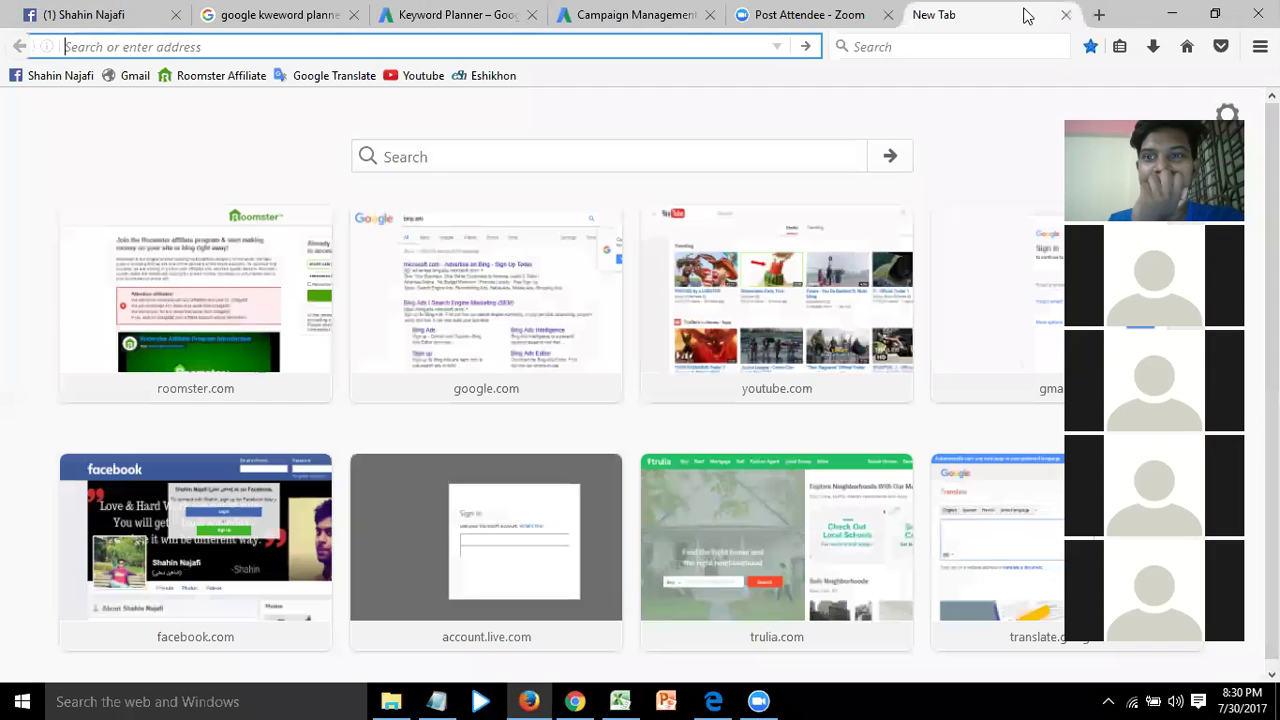
click(131, 75)
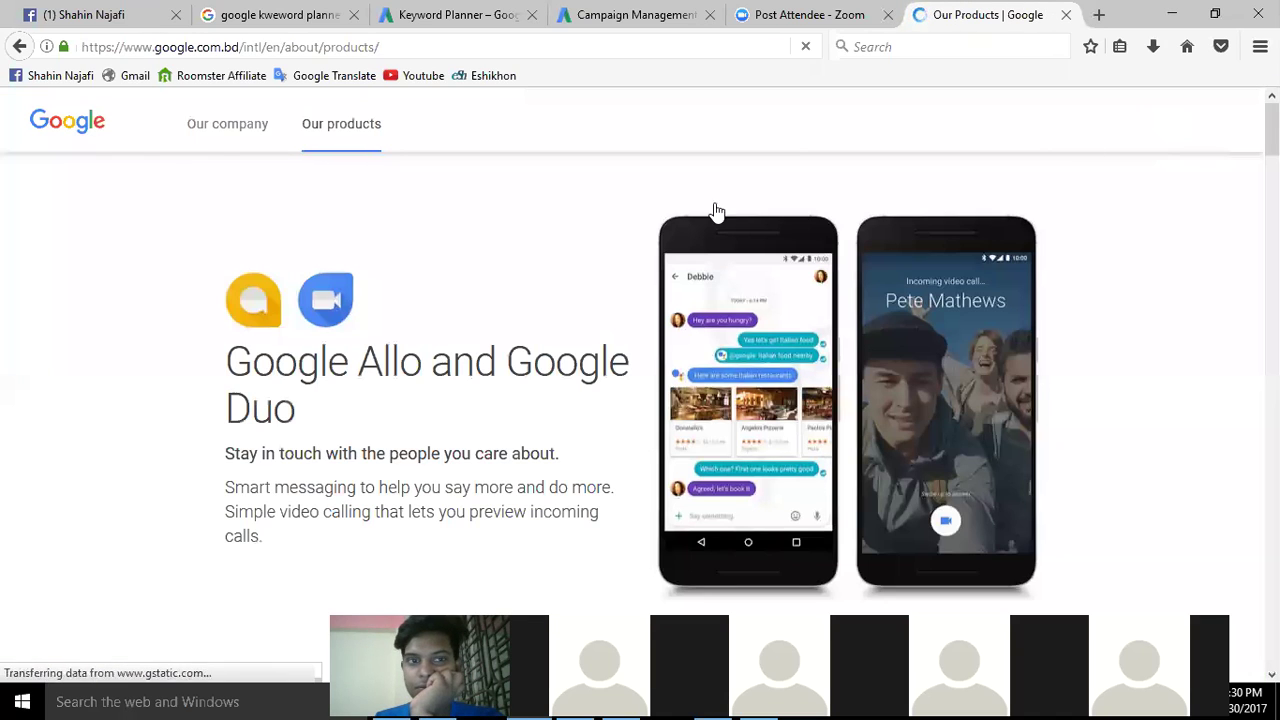
Try to open the Google apps list from the Gmail inbox
click(19, 47)
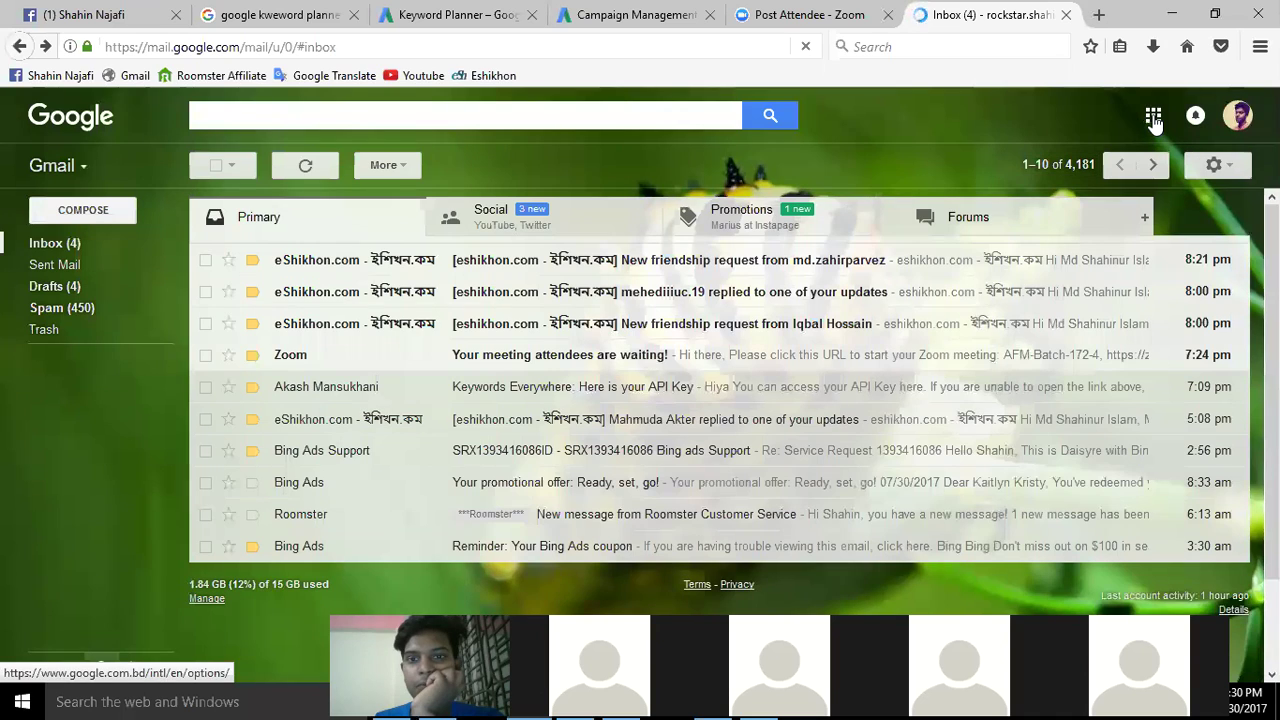
click(1154, 118)
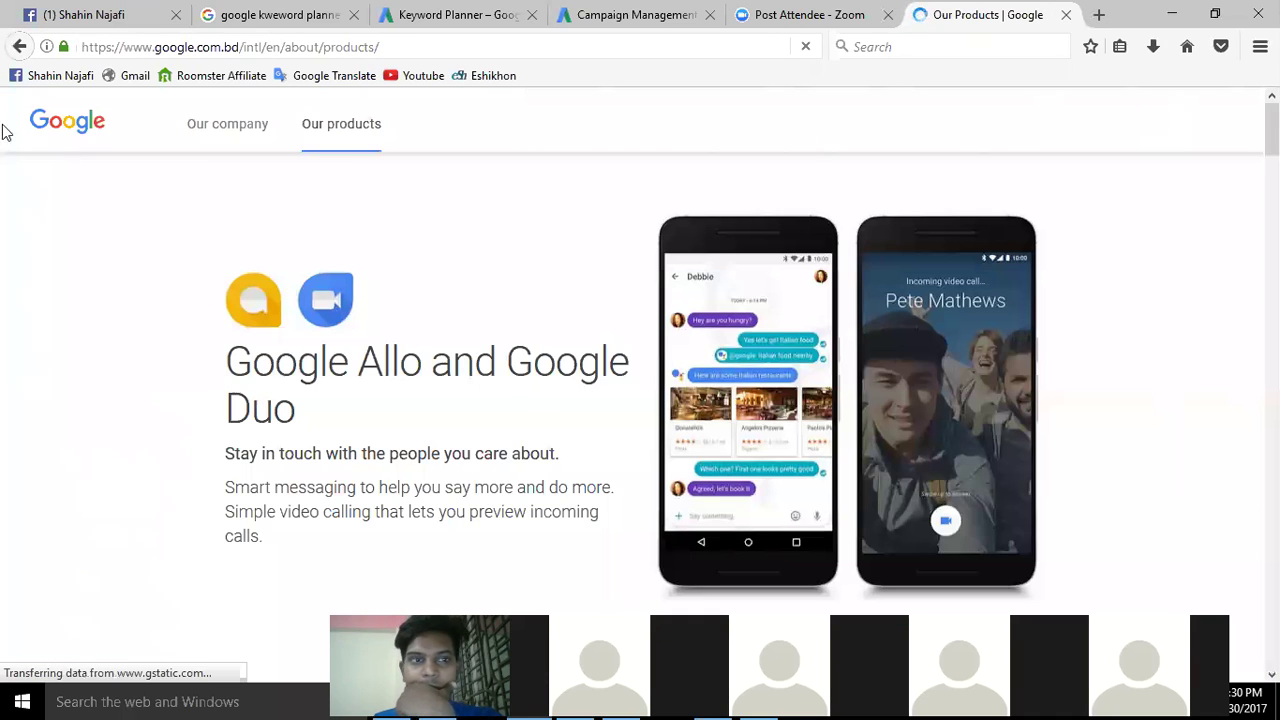
click(19, 46)
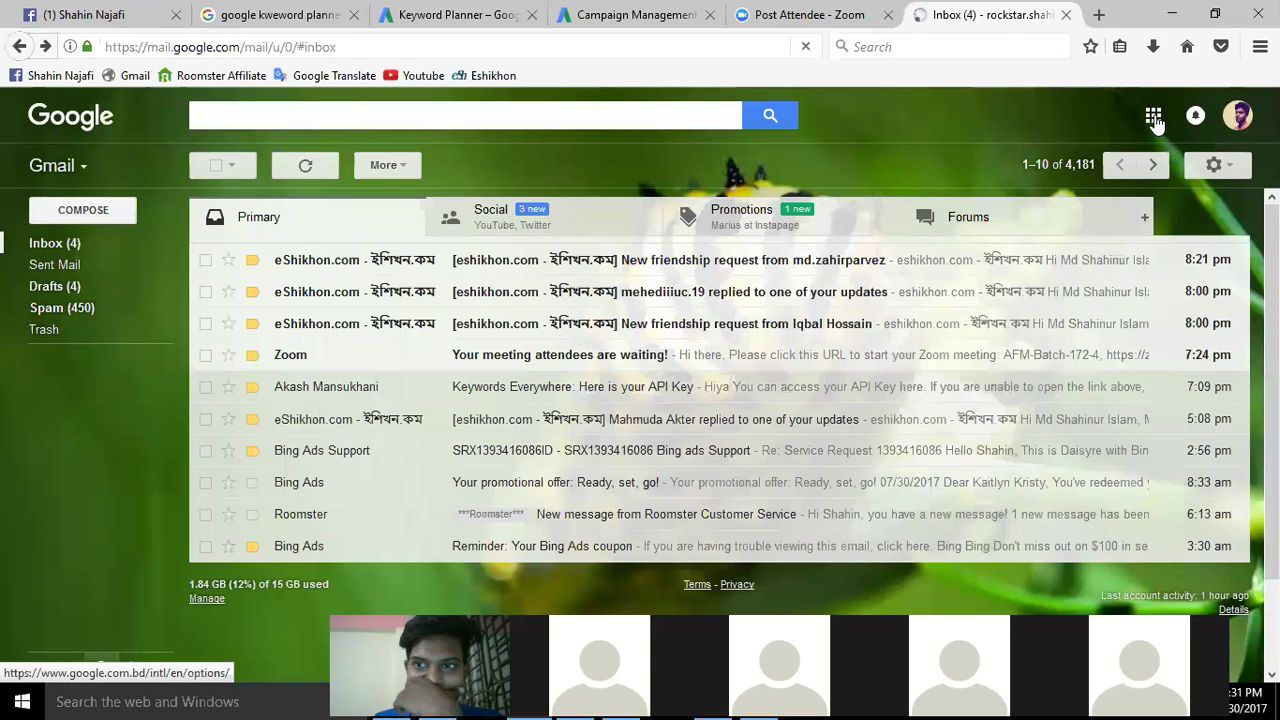
click(1155, 120)
Search Google for "google drive" in a new tab and open the official Google Drive page
click(1099, 15)
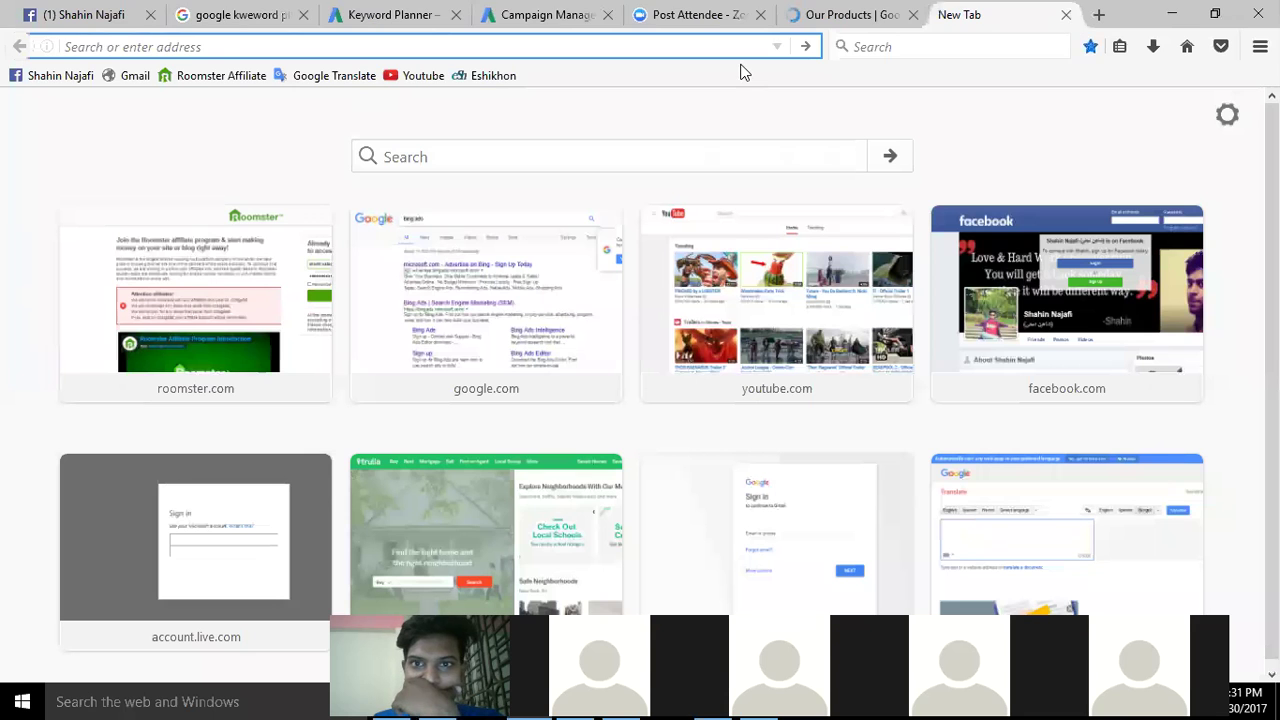
text(g)
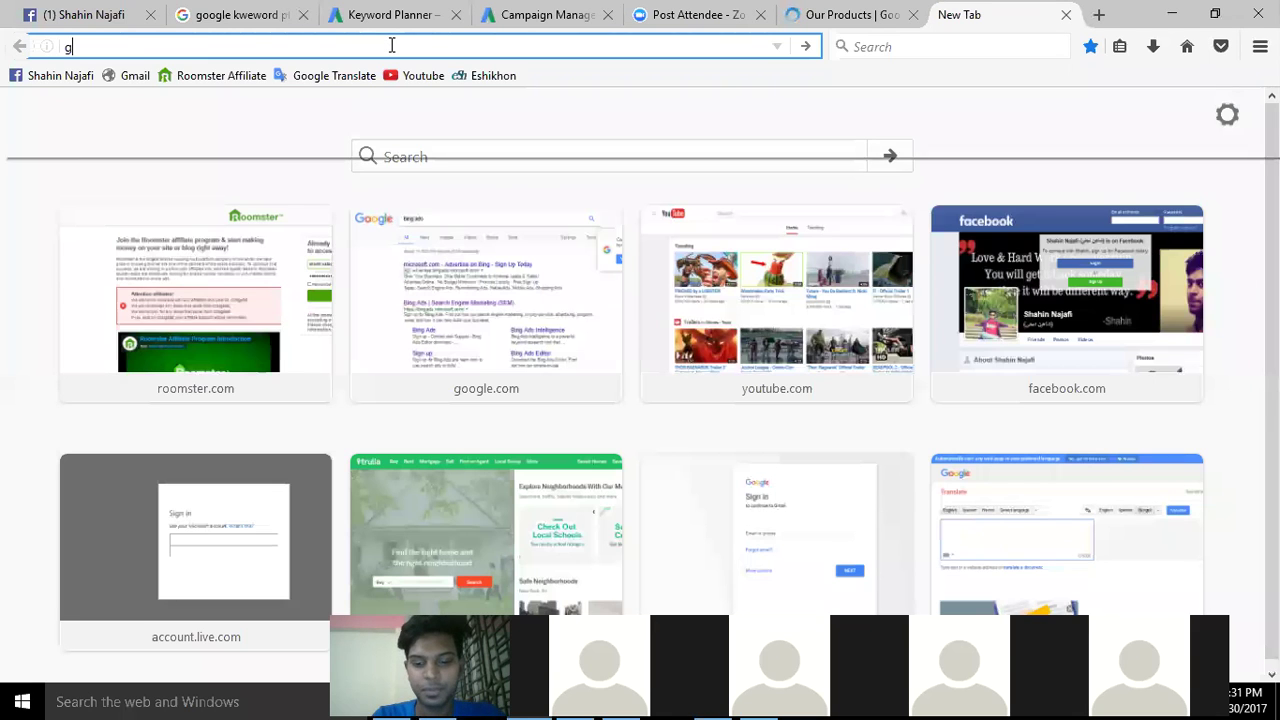
text(oogle drive)
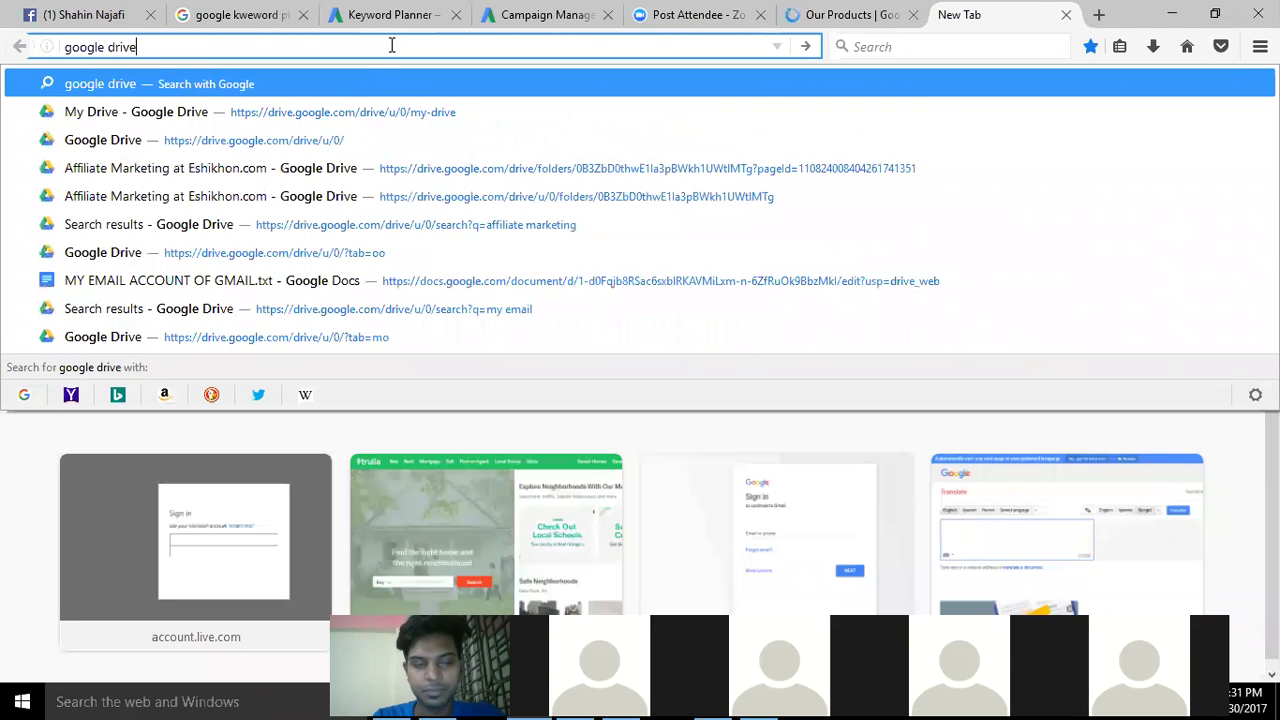
key(Return)
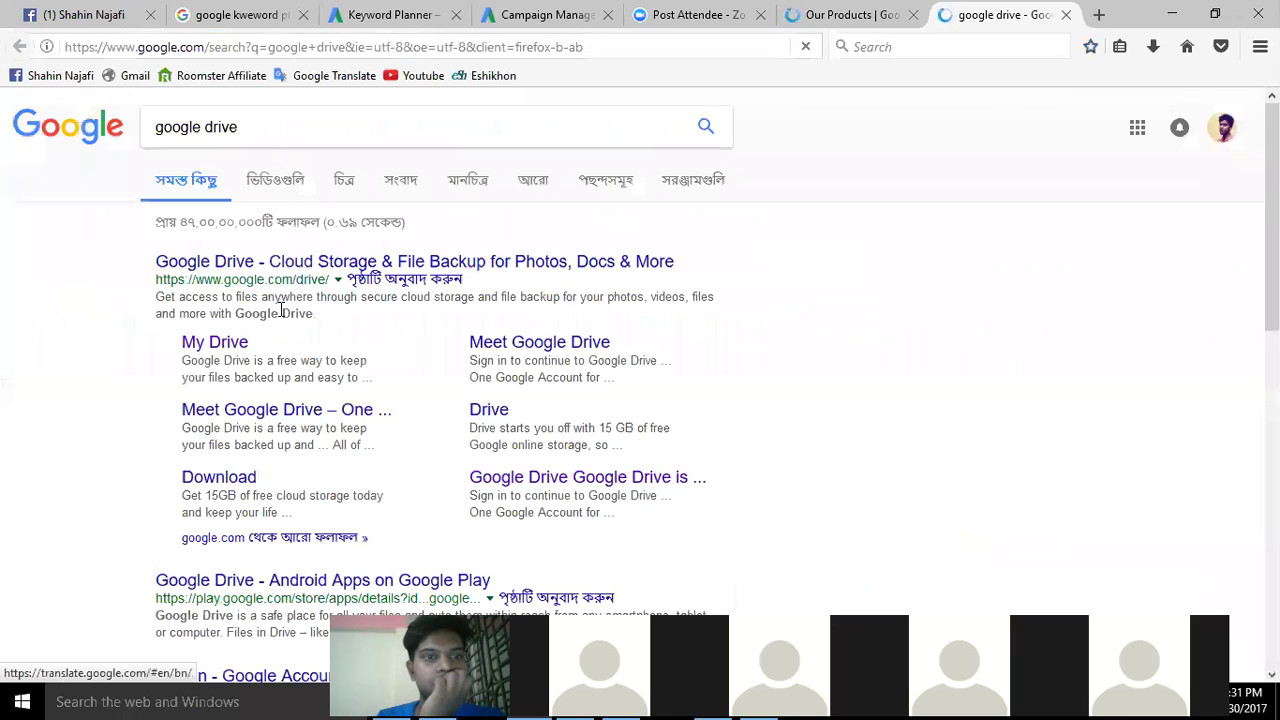
click(393, 263)
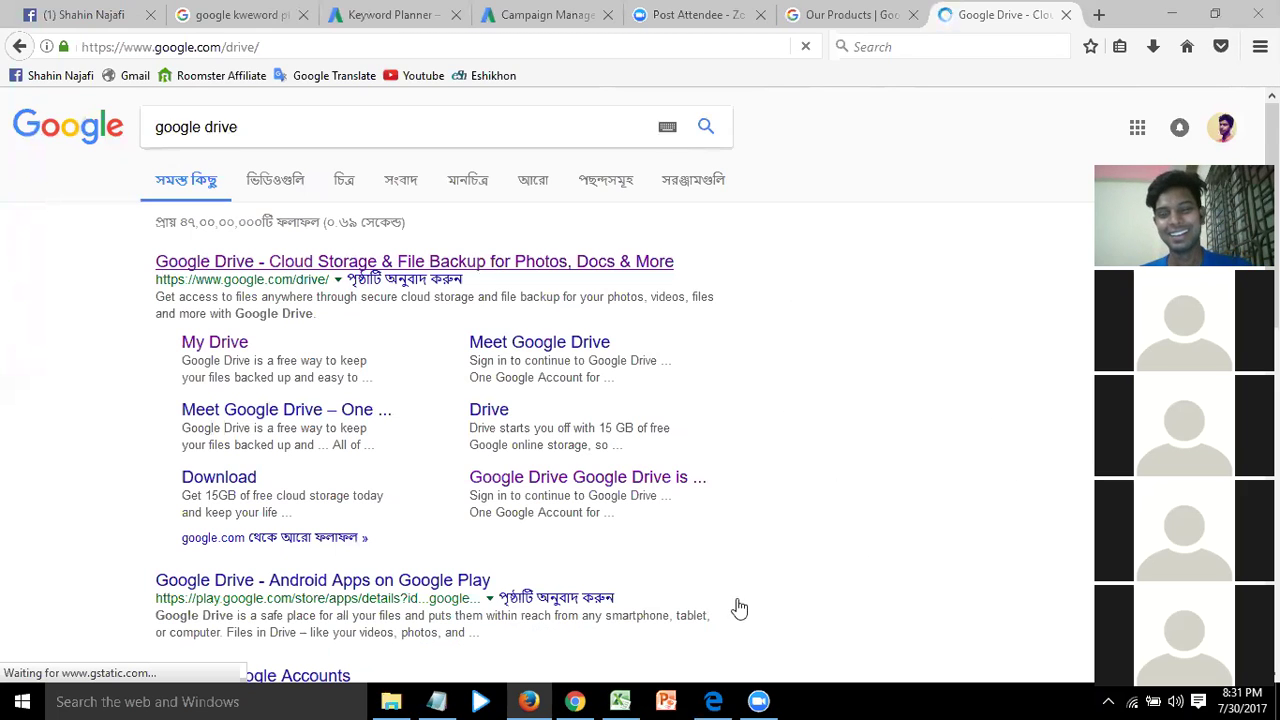
Check the keyword research PDF in Edge and look through the open tabs in Chrome and Firefox
click(713, 699)
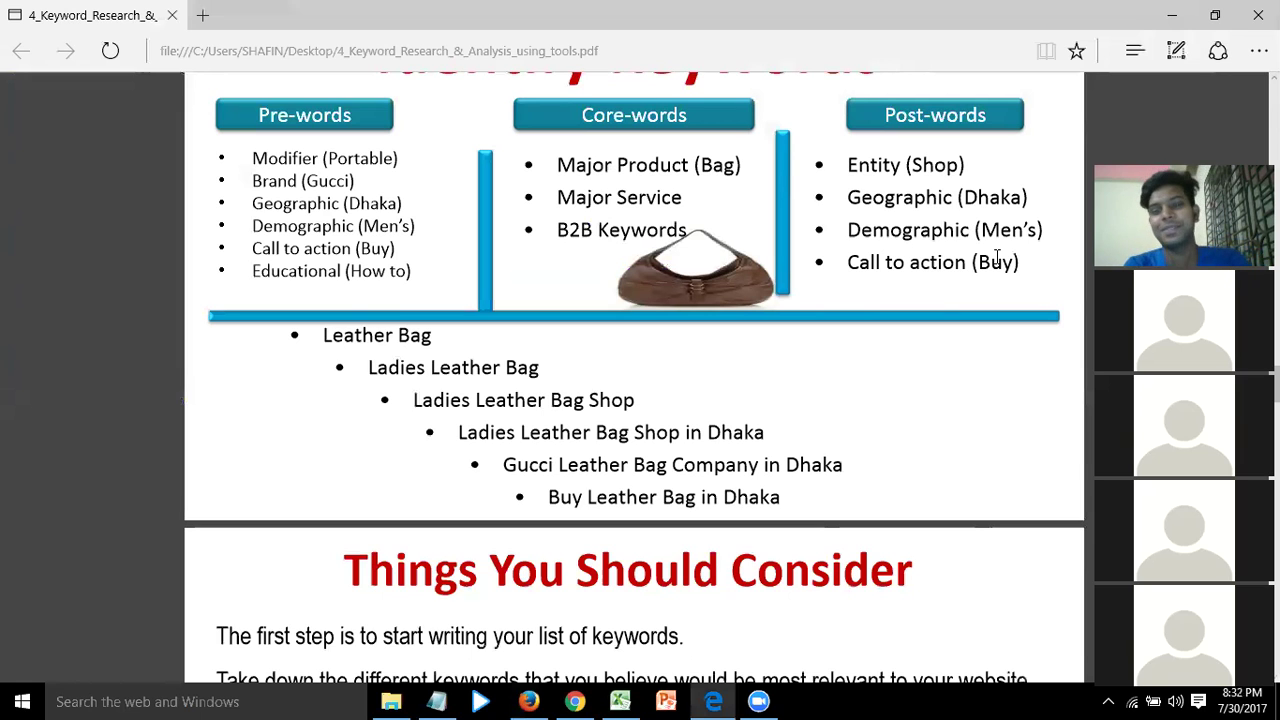
click(529, 701)
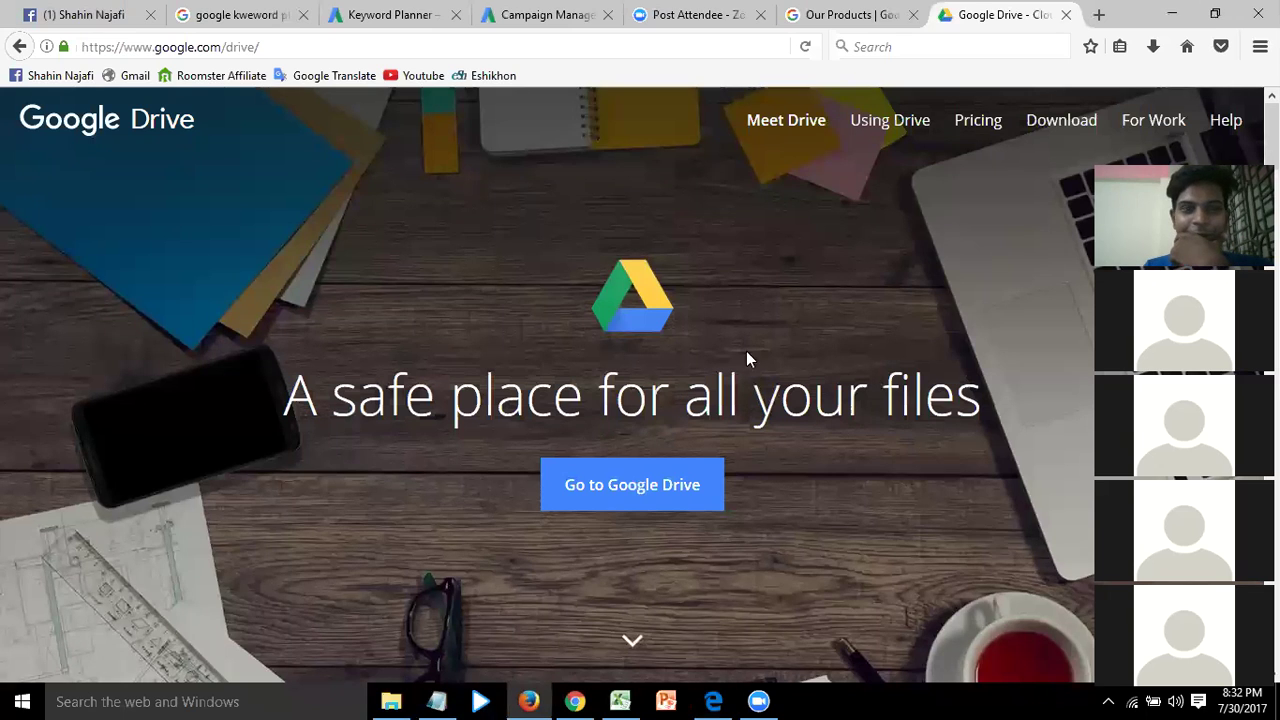
click(575, 701)
click(476, 12)
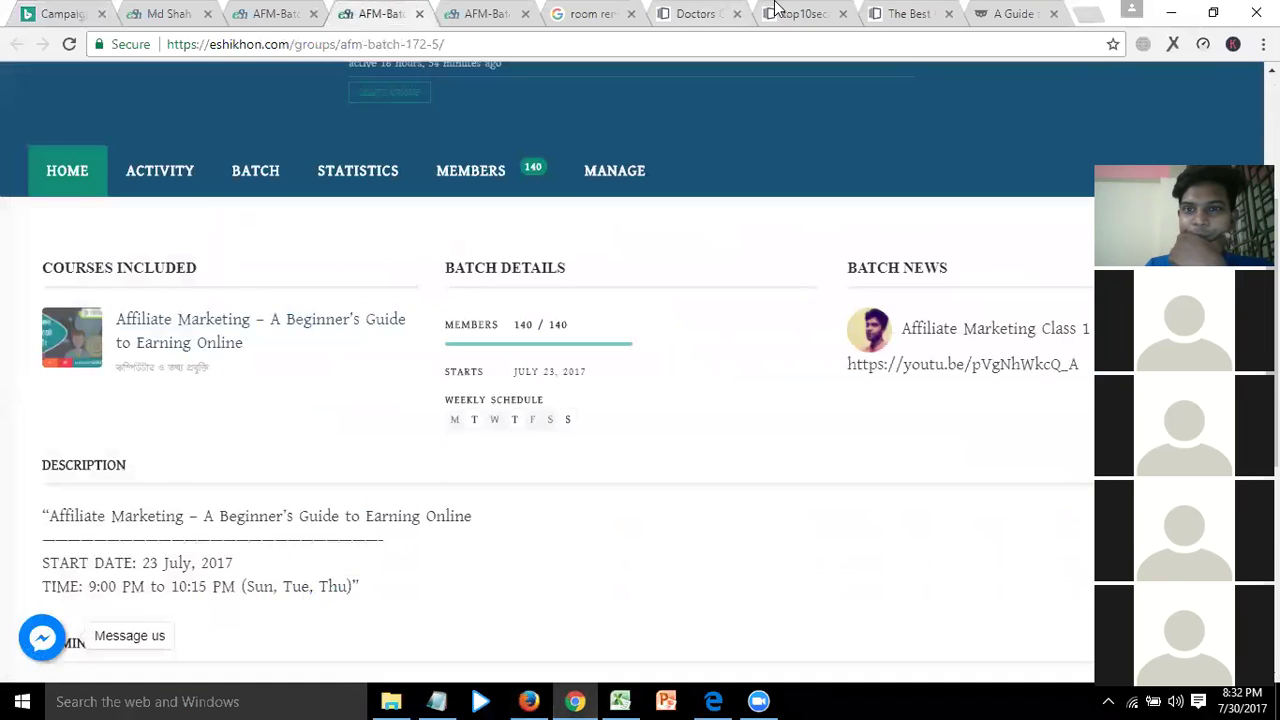
click(790, 12)
click(529, 701)
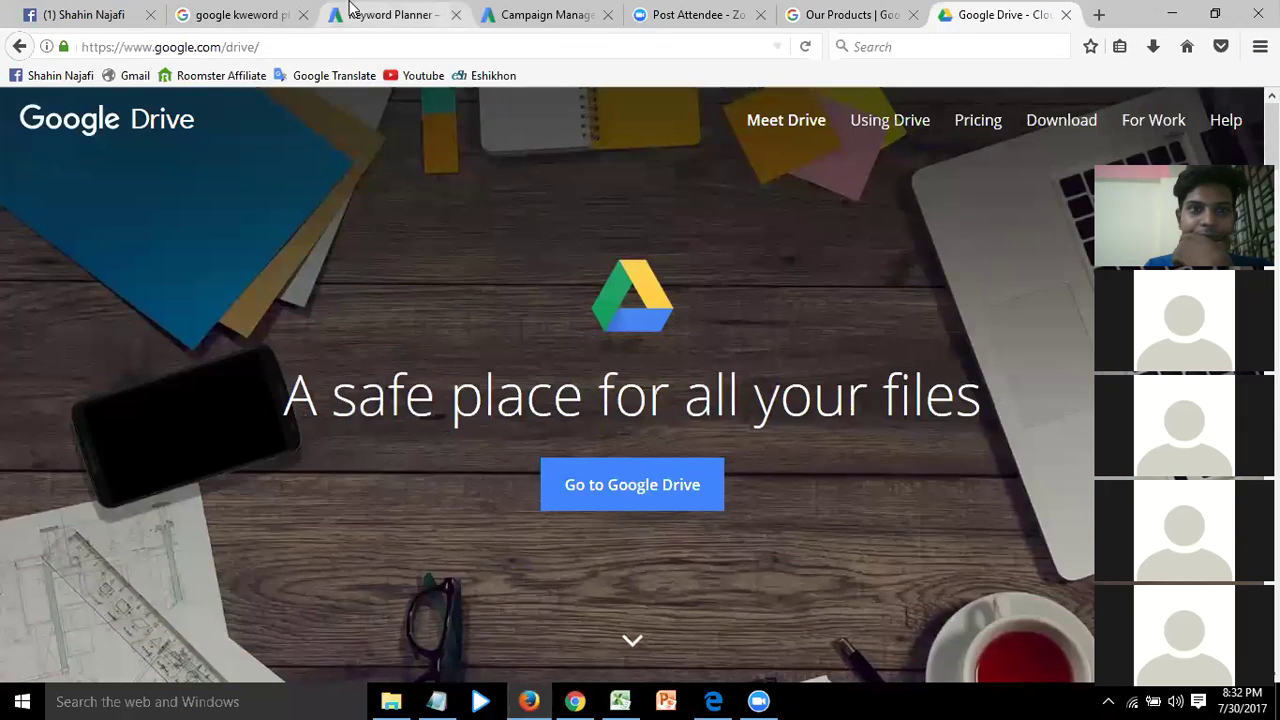
click(390, 14)
click(548, 14)
click(700, 12)
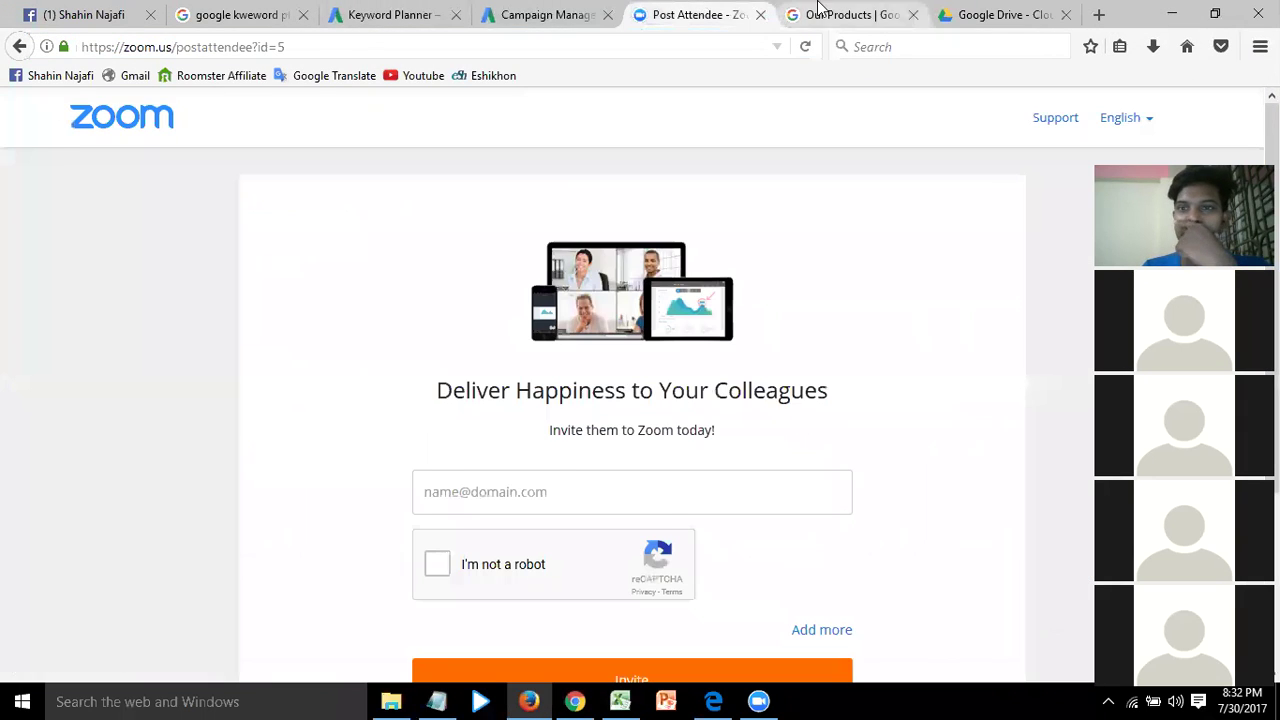
click(845, 14)
click(995, 14)
Search Google for "google keyword planner" in a new Firefox tab and open the Google AdWords Keyword Planner page
click(1099, 15)
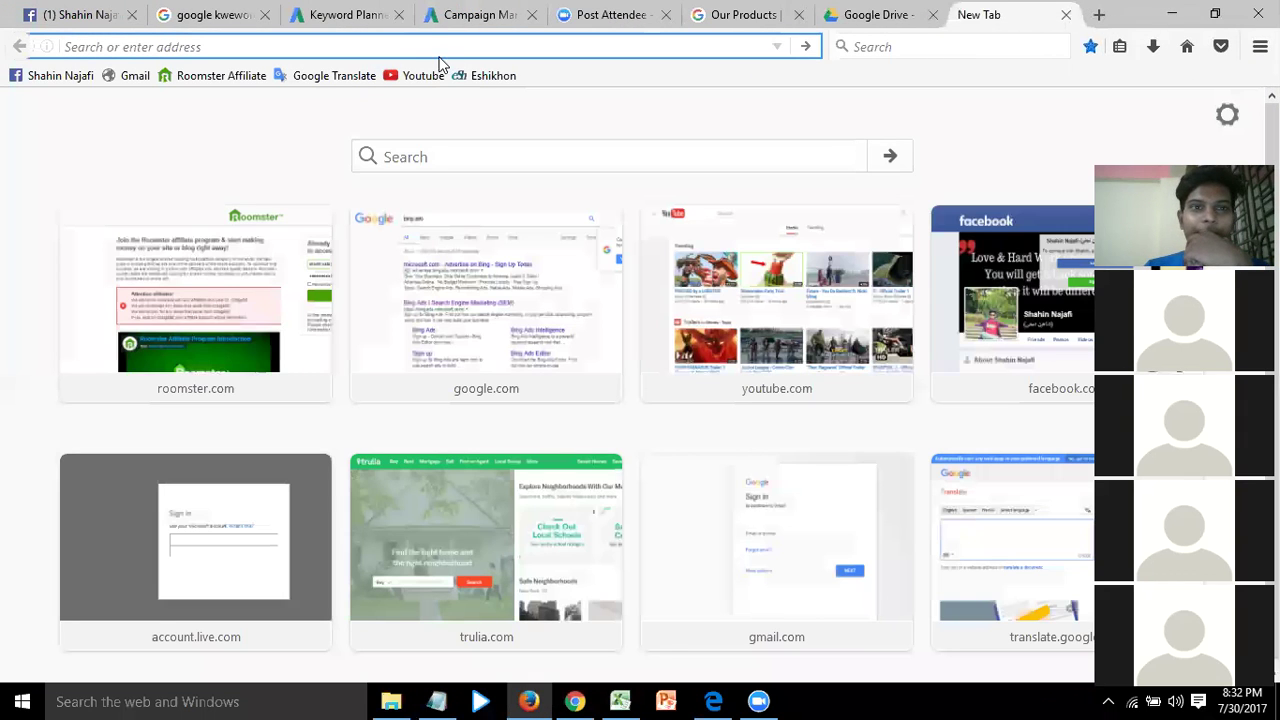
text(goo)
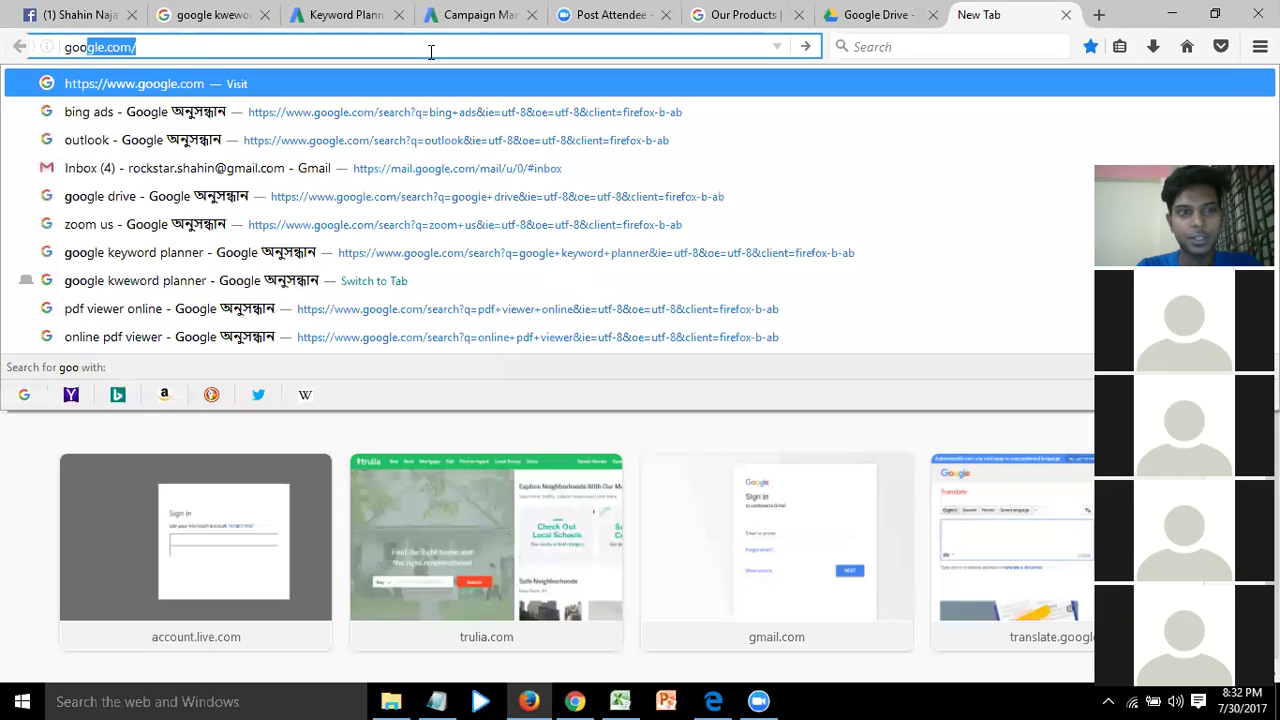
text(gle k)
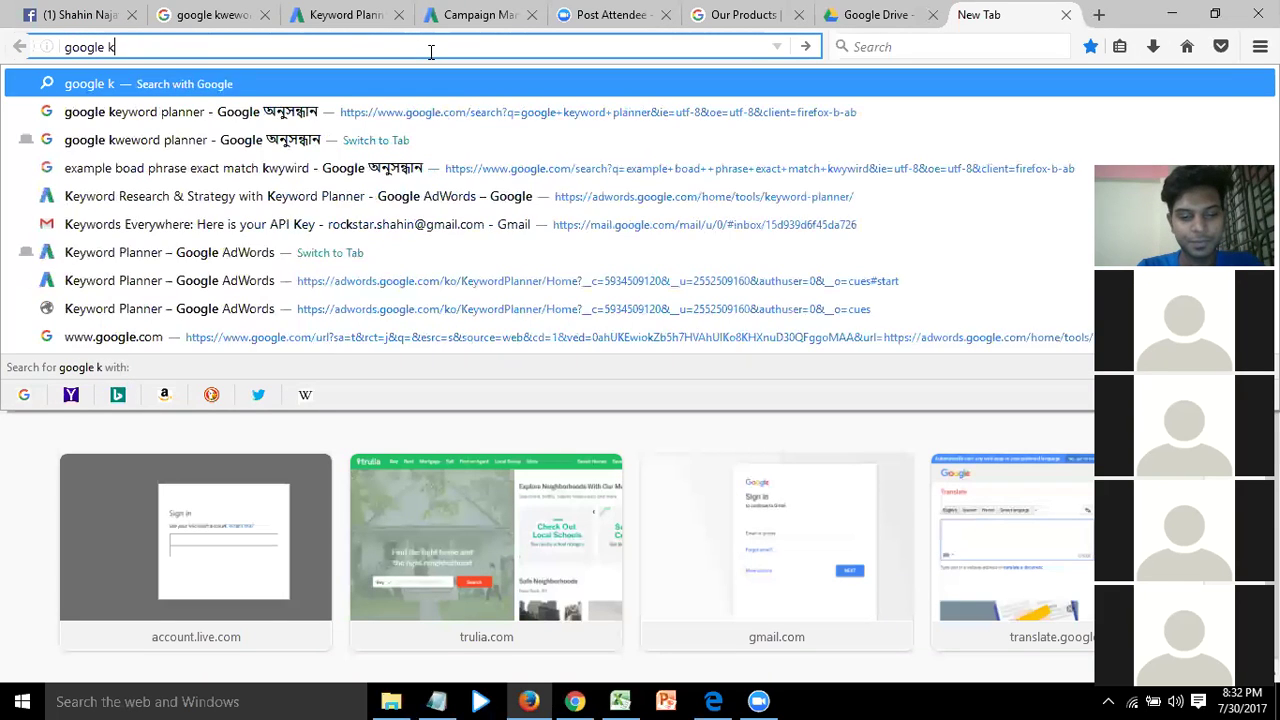
text(eywor)
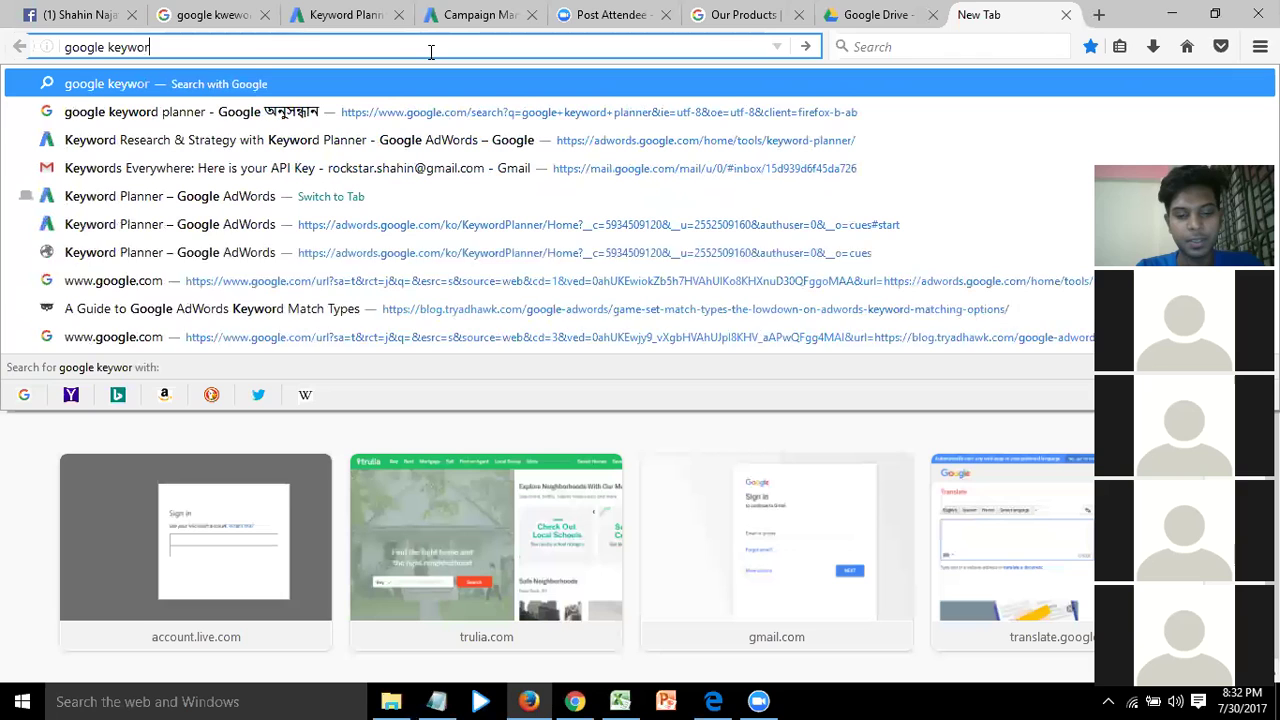
text(d planner)
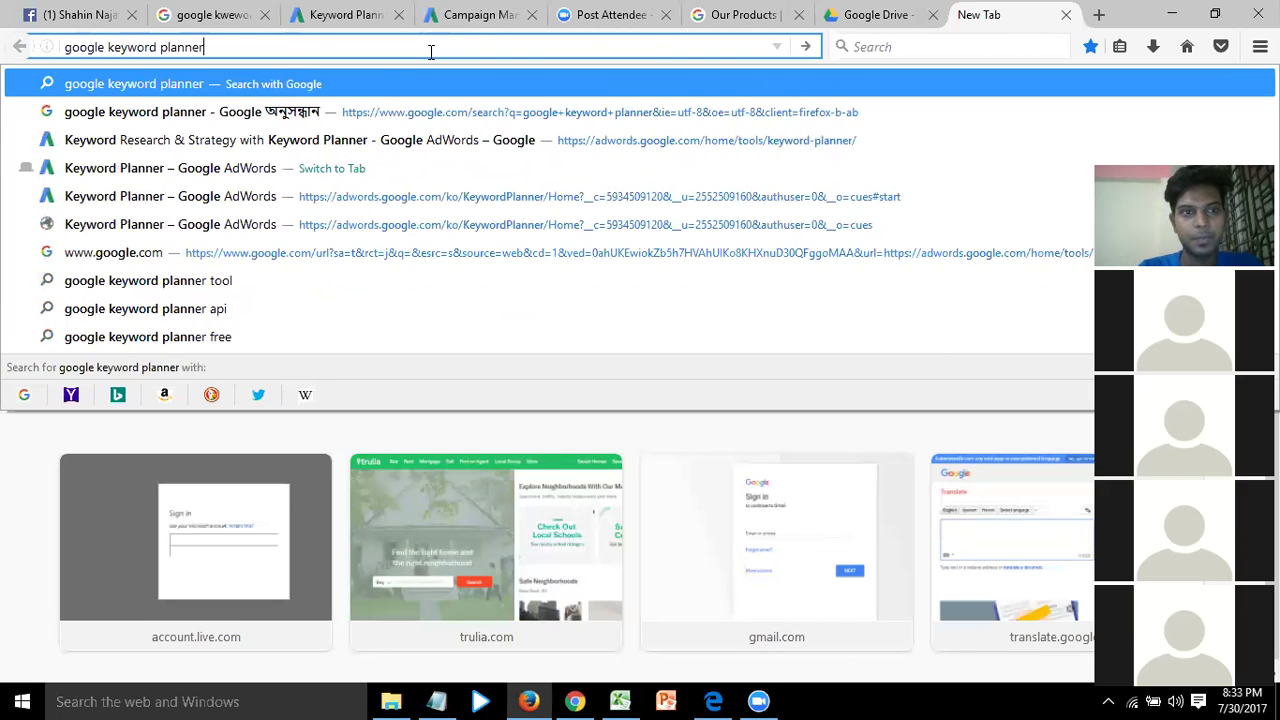
key(Return)
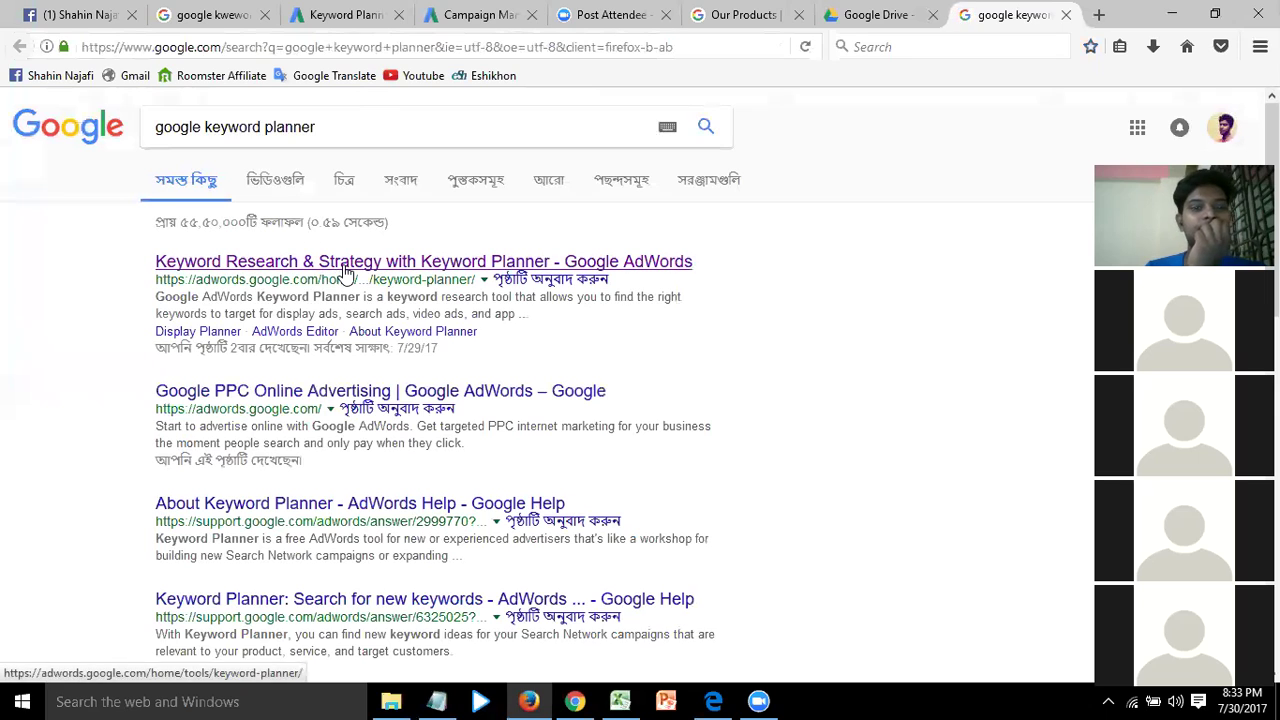
click(345, 262)
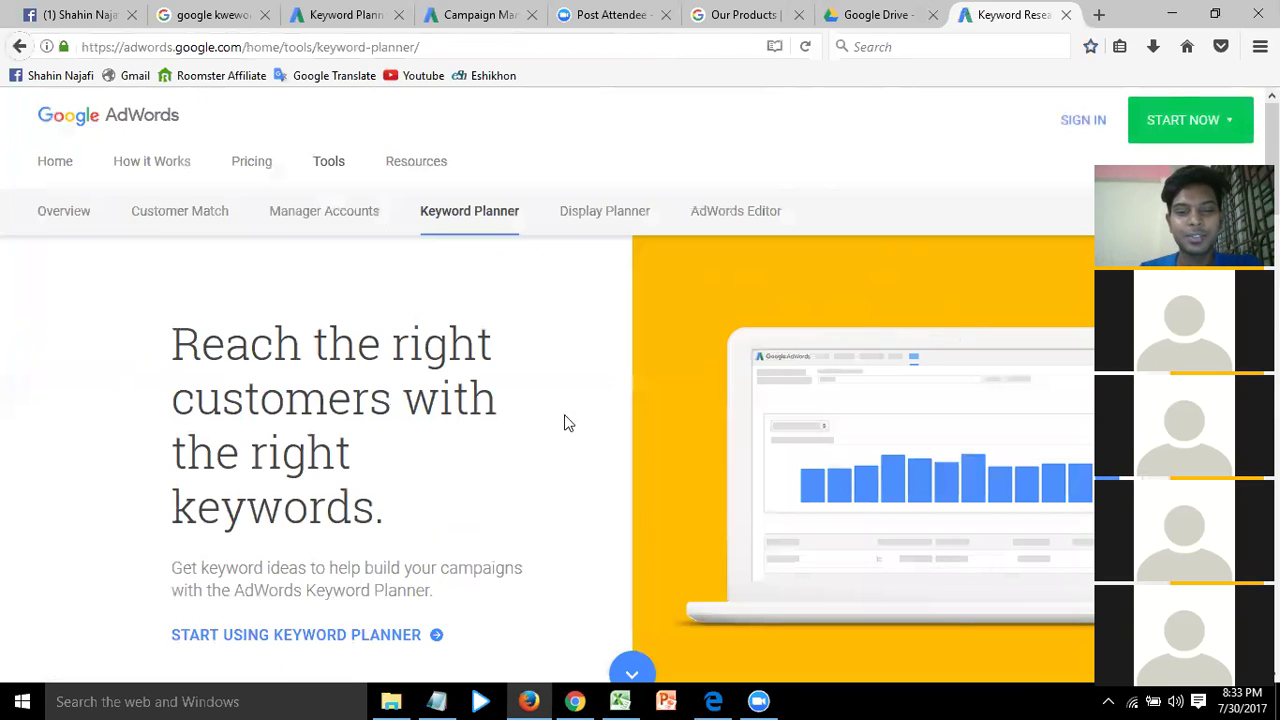
click(389, 701)
click(390, 701)
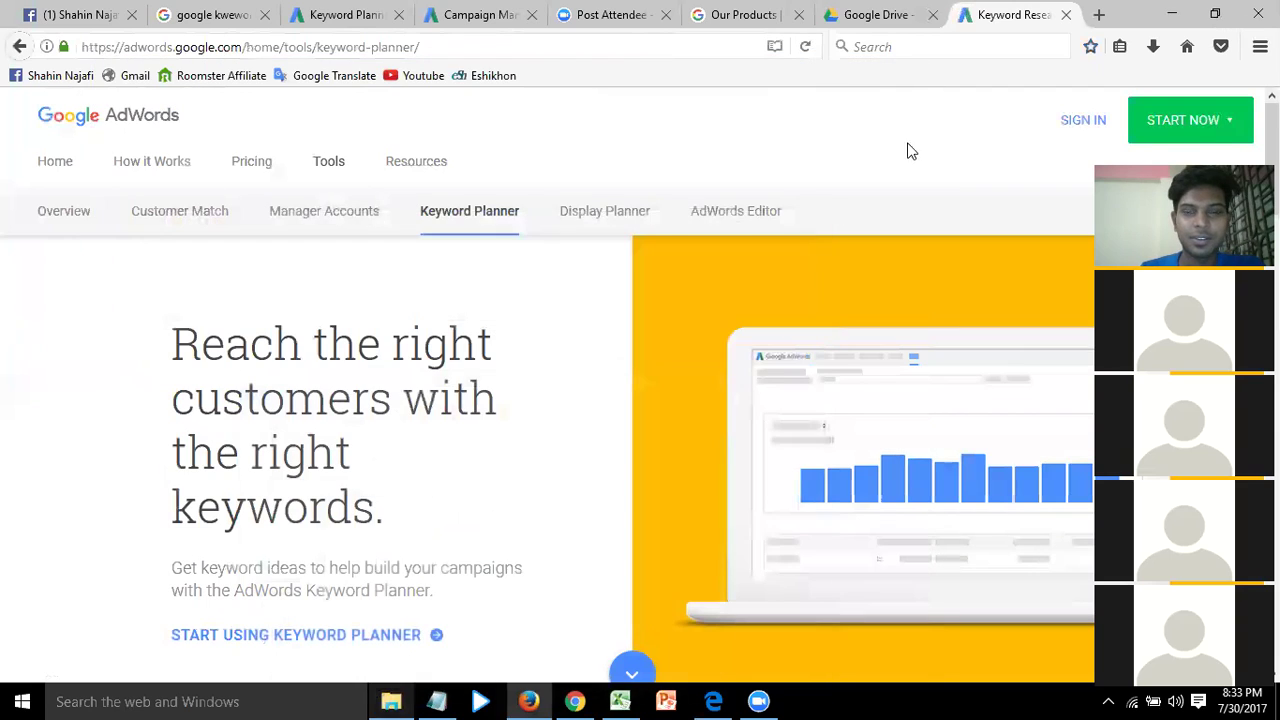
drag(389, 700, 371, 670)
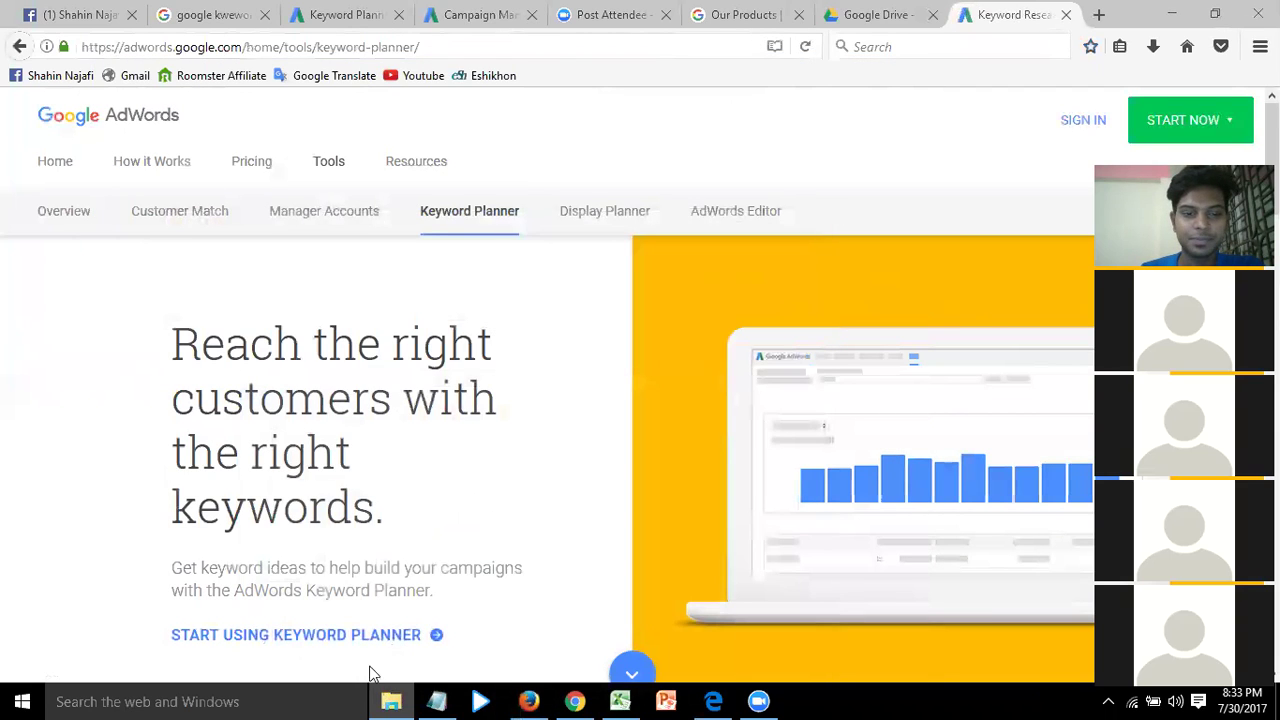
Start AdWords from the Keyword Planner page and continue with the existing account associated with the email address
click(366, 656)
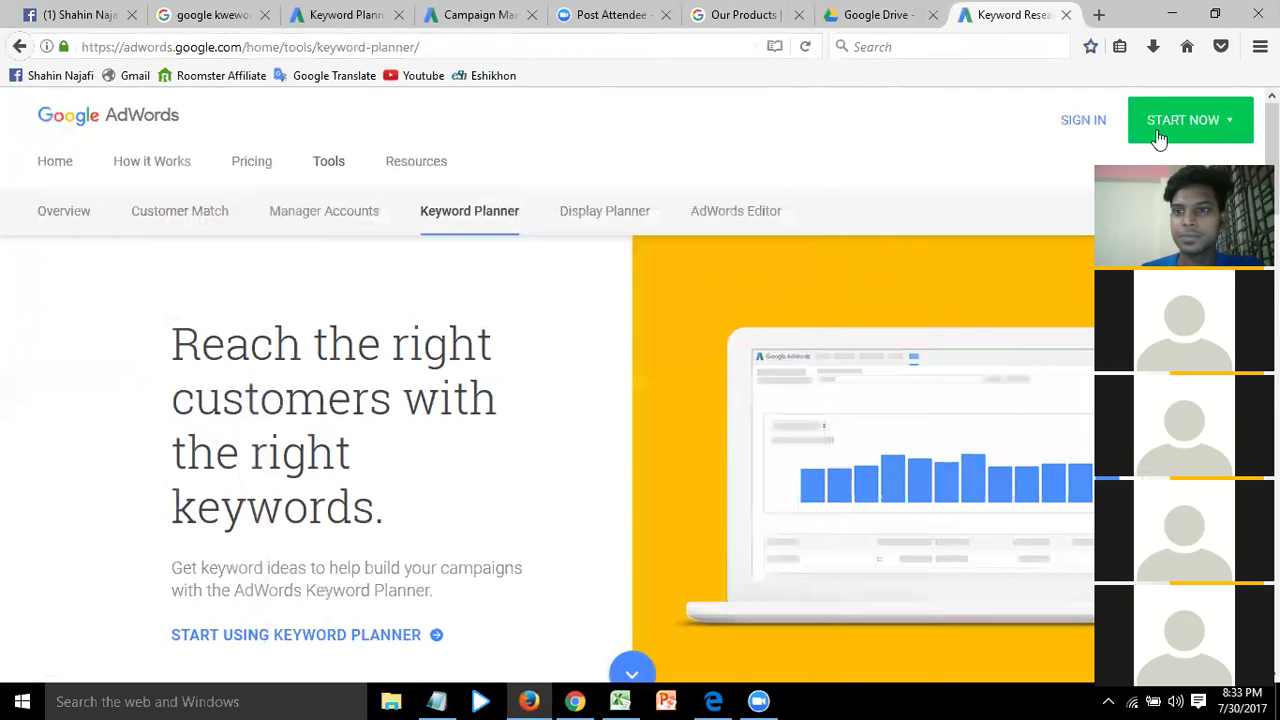
mouse_move(1168, 131)
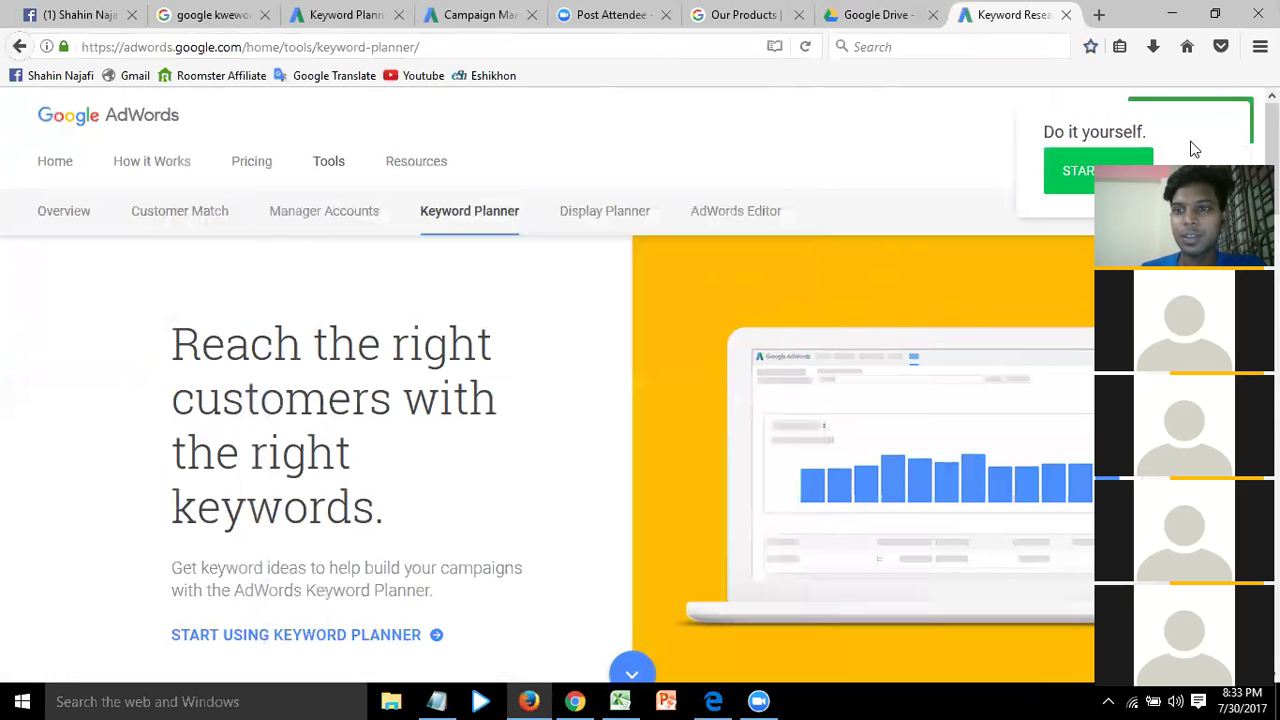
click(1063, 177)
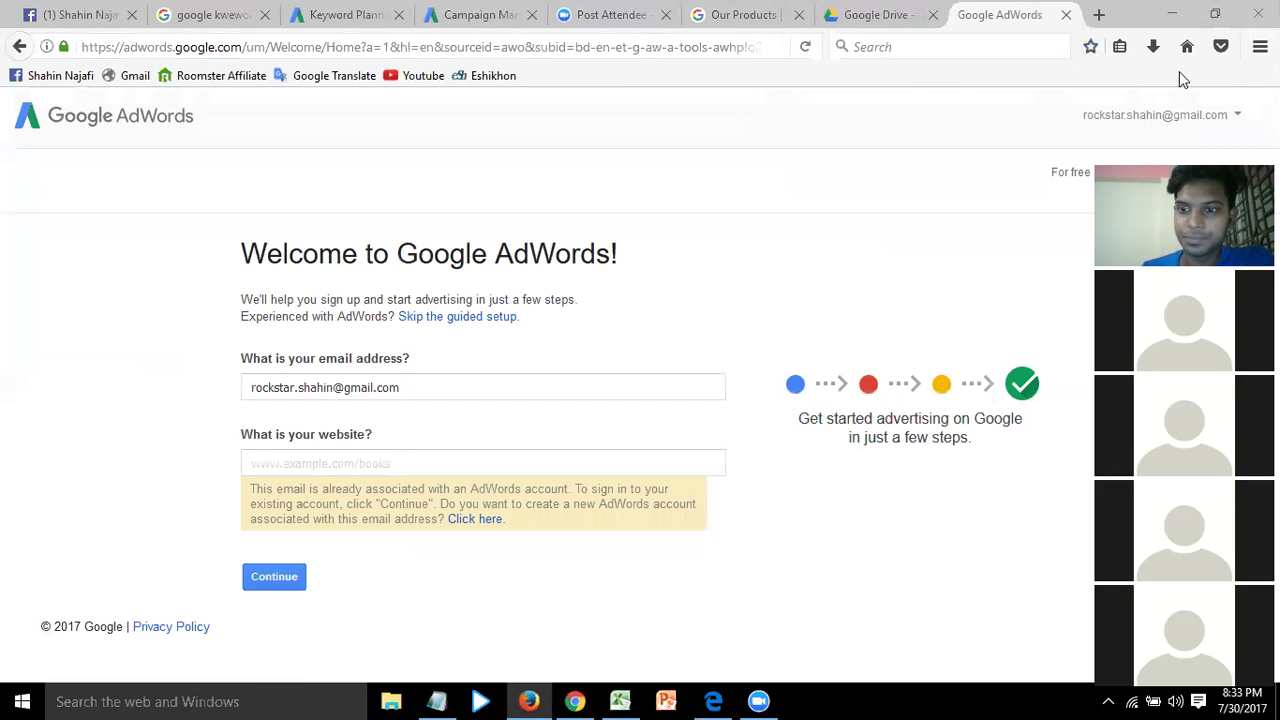
click(285, 579)
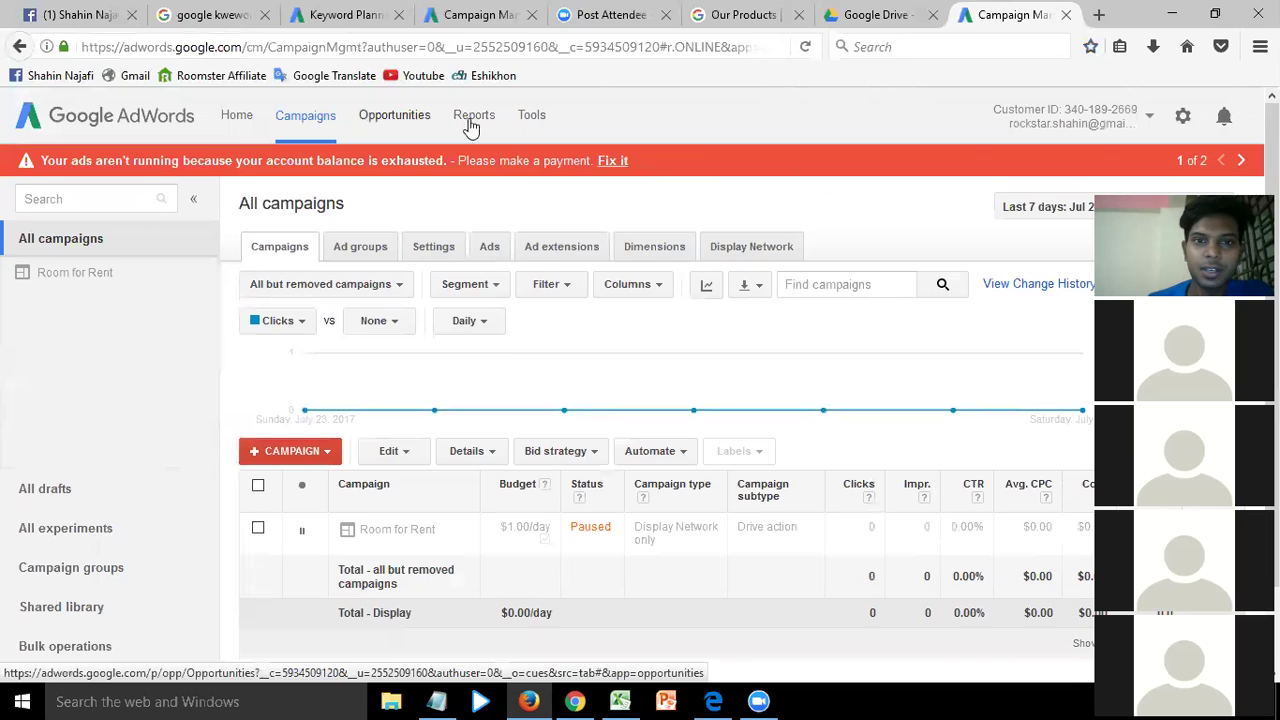
Open the Keyword Planner tool from the AdWords account's campaign overview
click(532, 118)
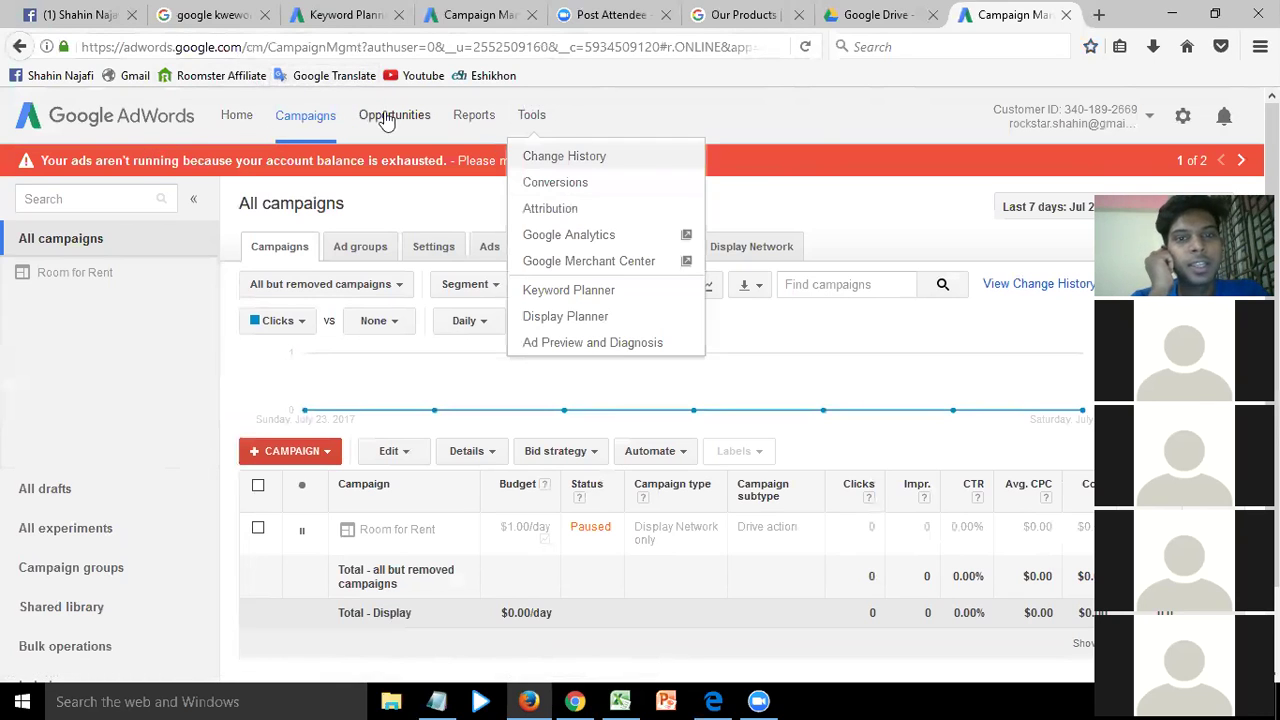
click(650, 124)
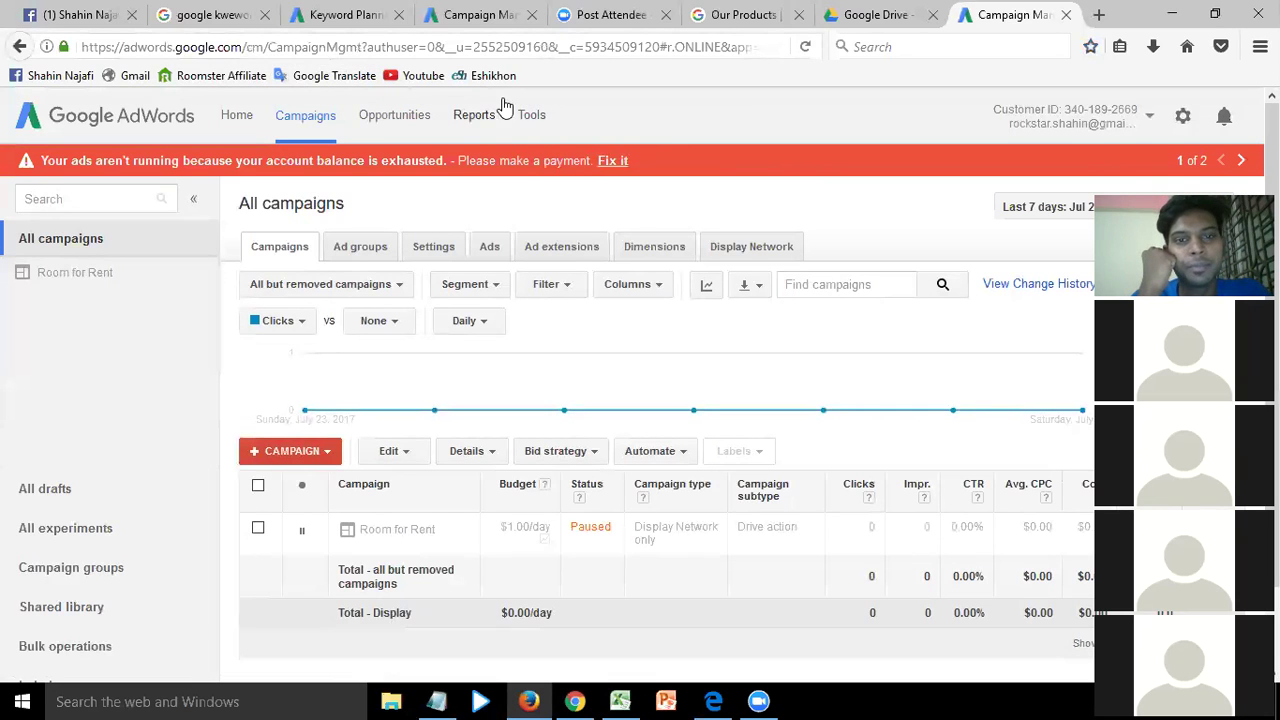
click(531, 116)
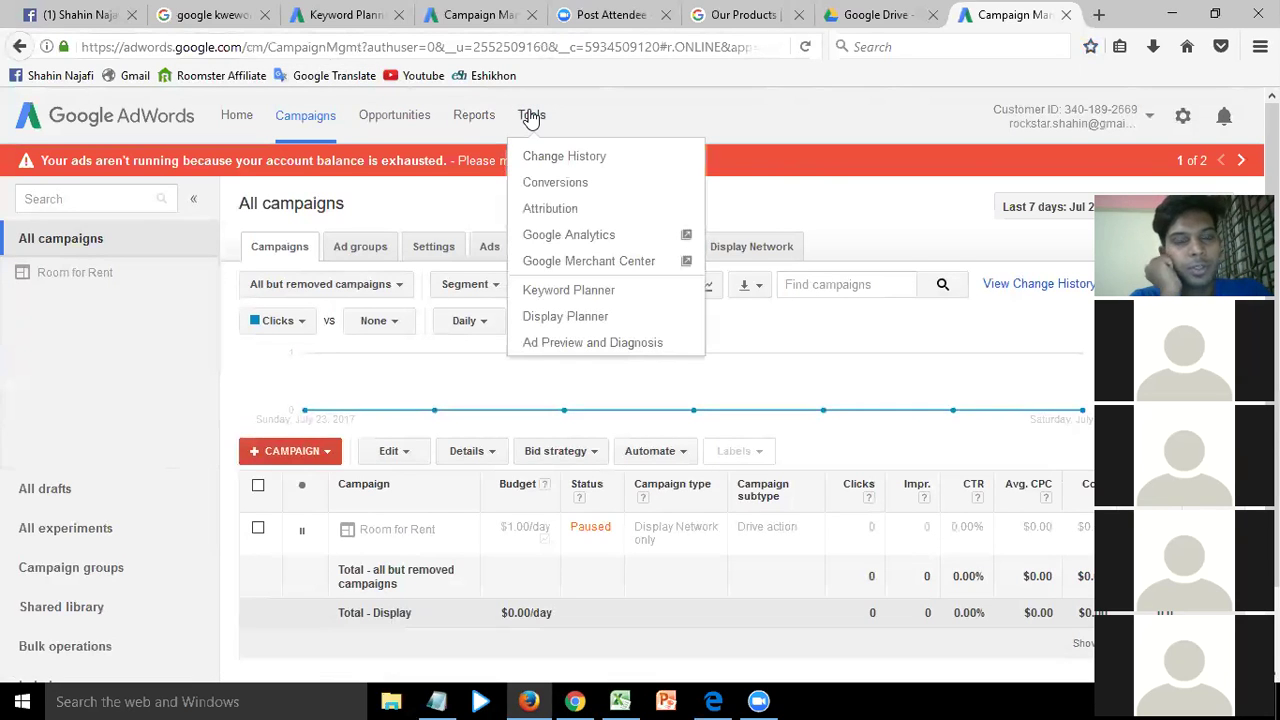
click(594, 297)
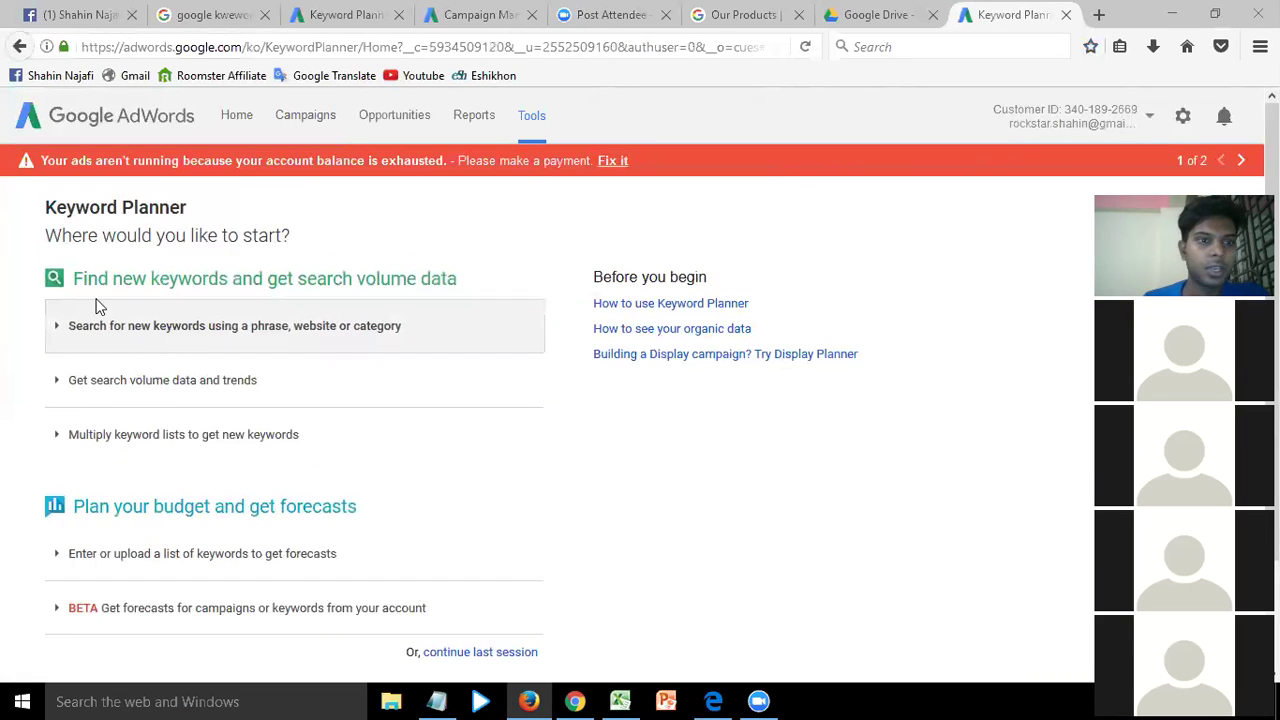
Choose to search for new keywords using a phrase, website or category and enter "room rent" as the product or service
click(240, 332)
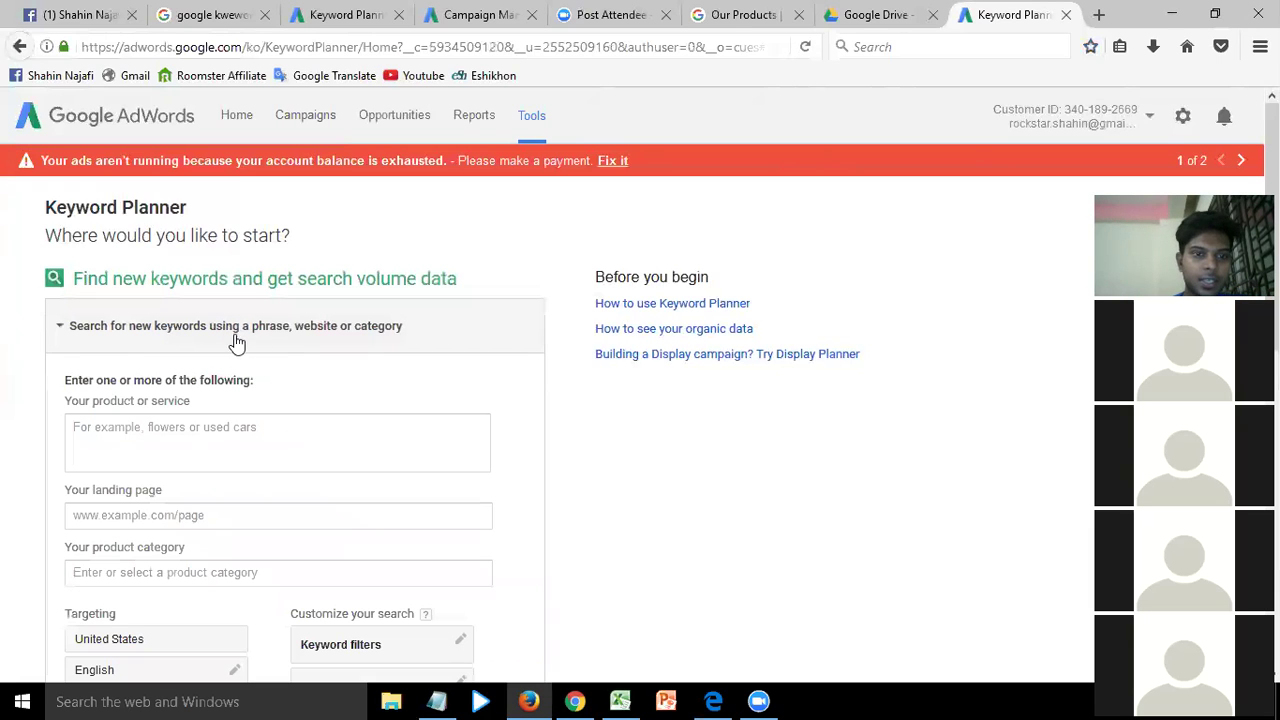
click(258, 434)
scroll(273, 403, down, 1)
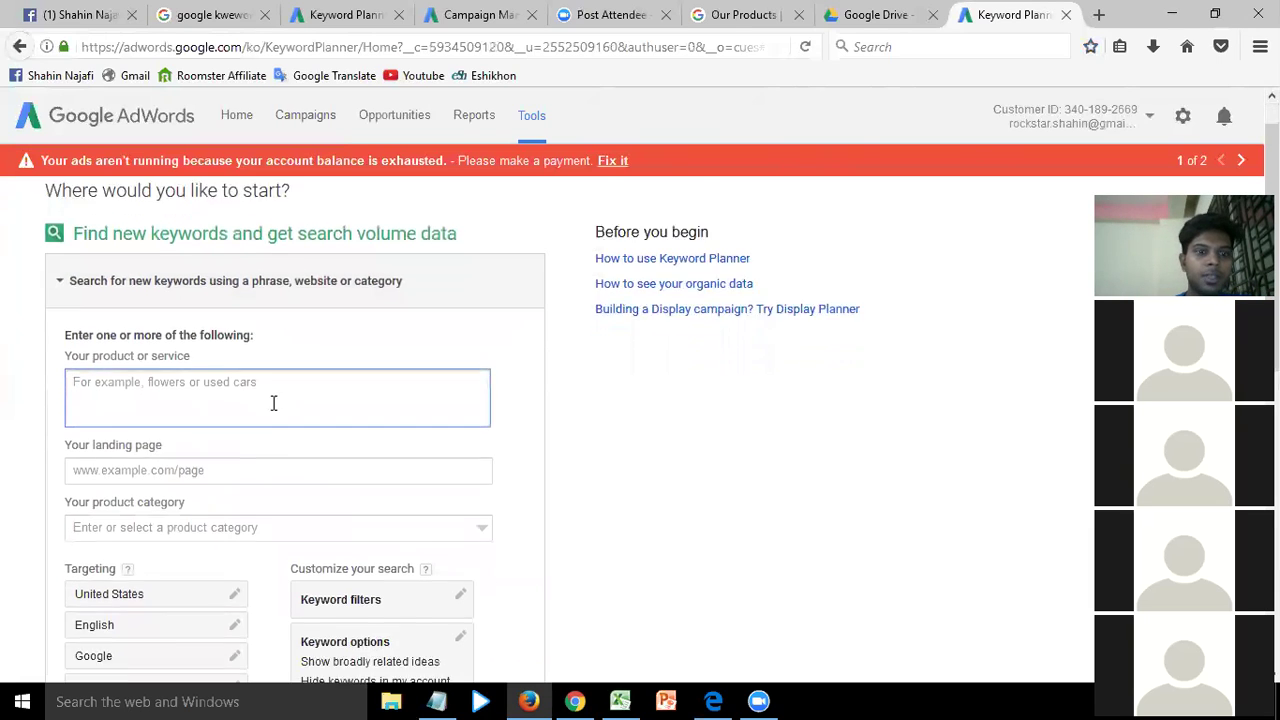
scroll(273, 403, down, 1)
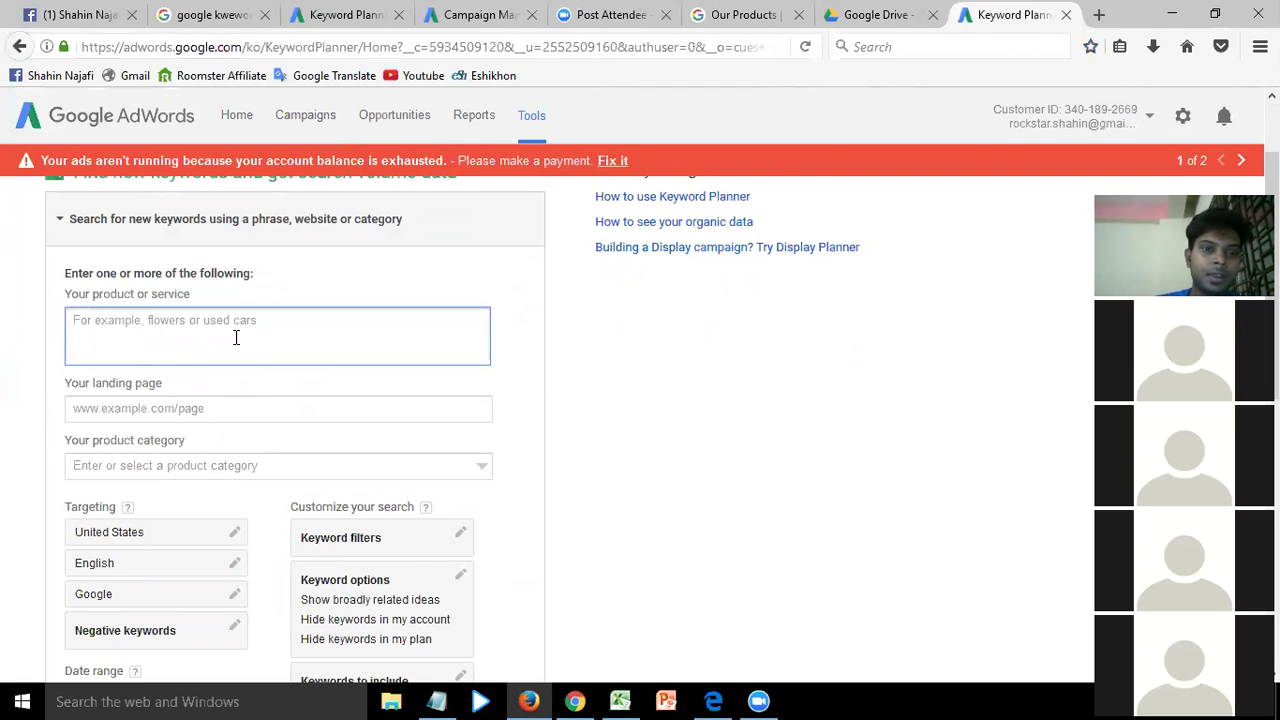
text(r)
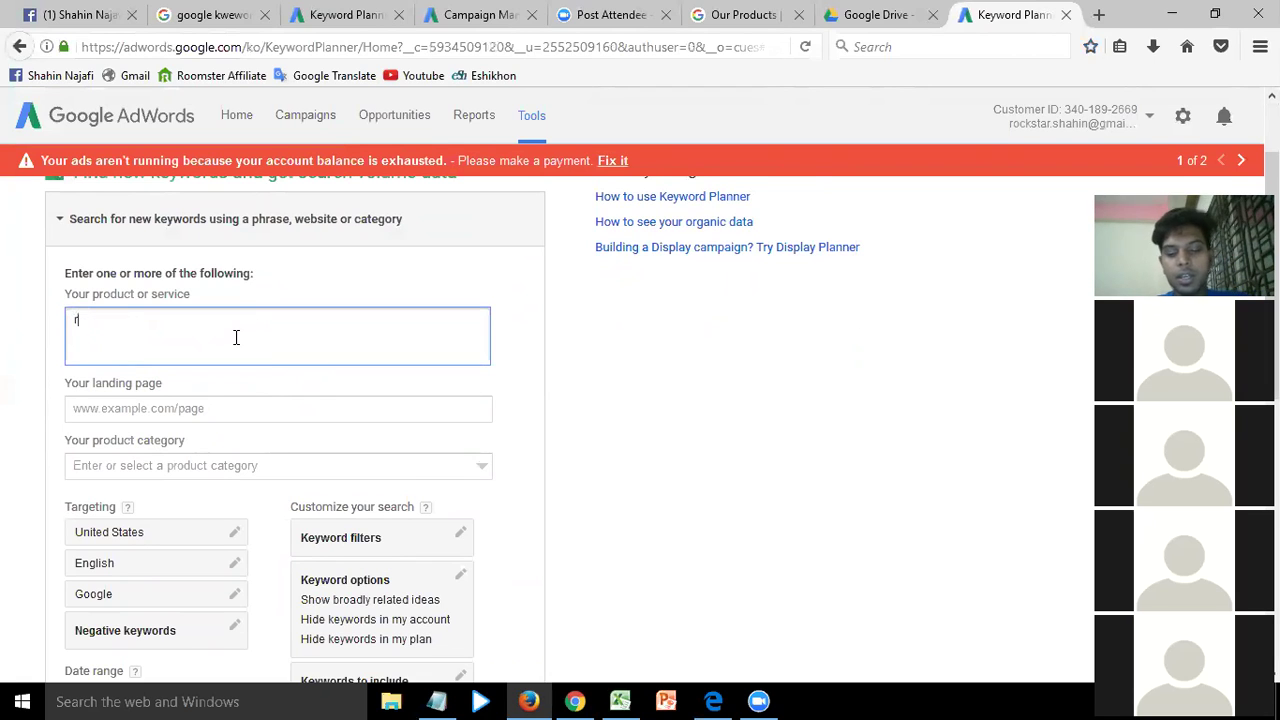
text(oom rent)
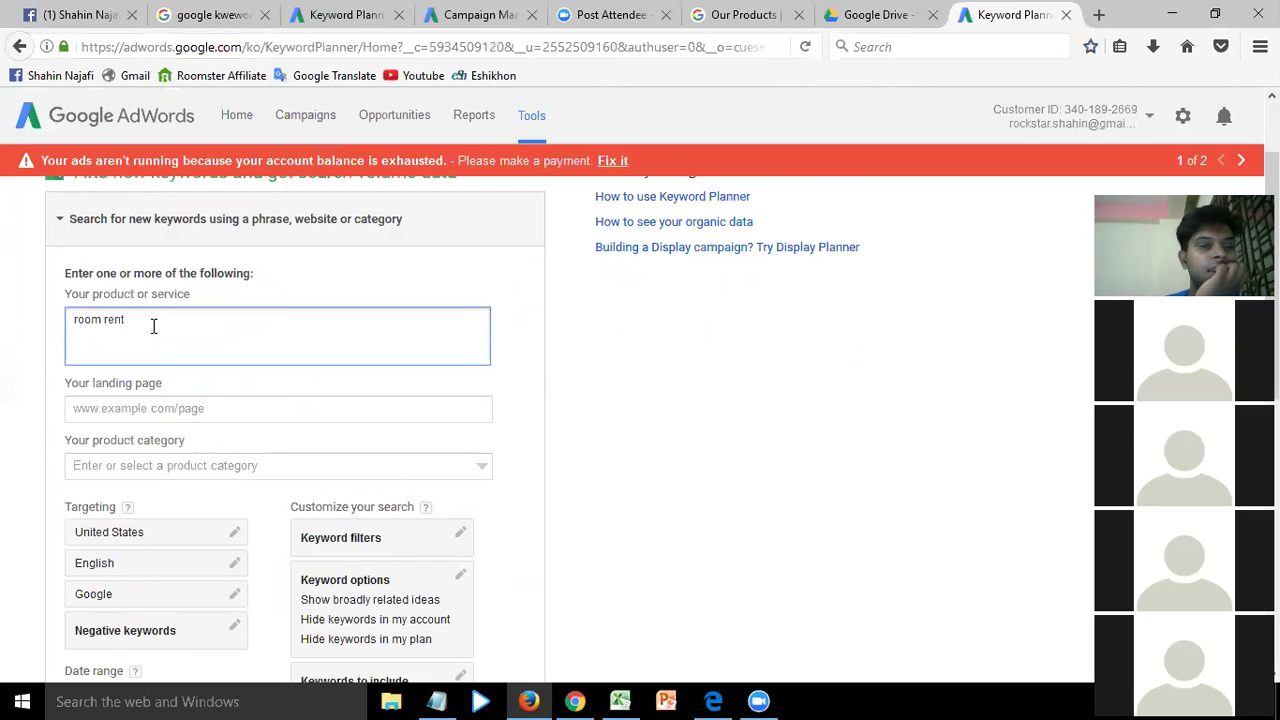
Review the targeting, date range and search customization settings and get keyword ideas for "room rent"
scroll(8, 363, down, 3)
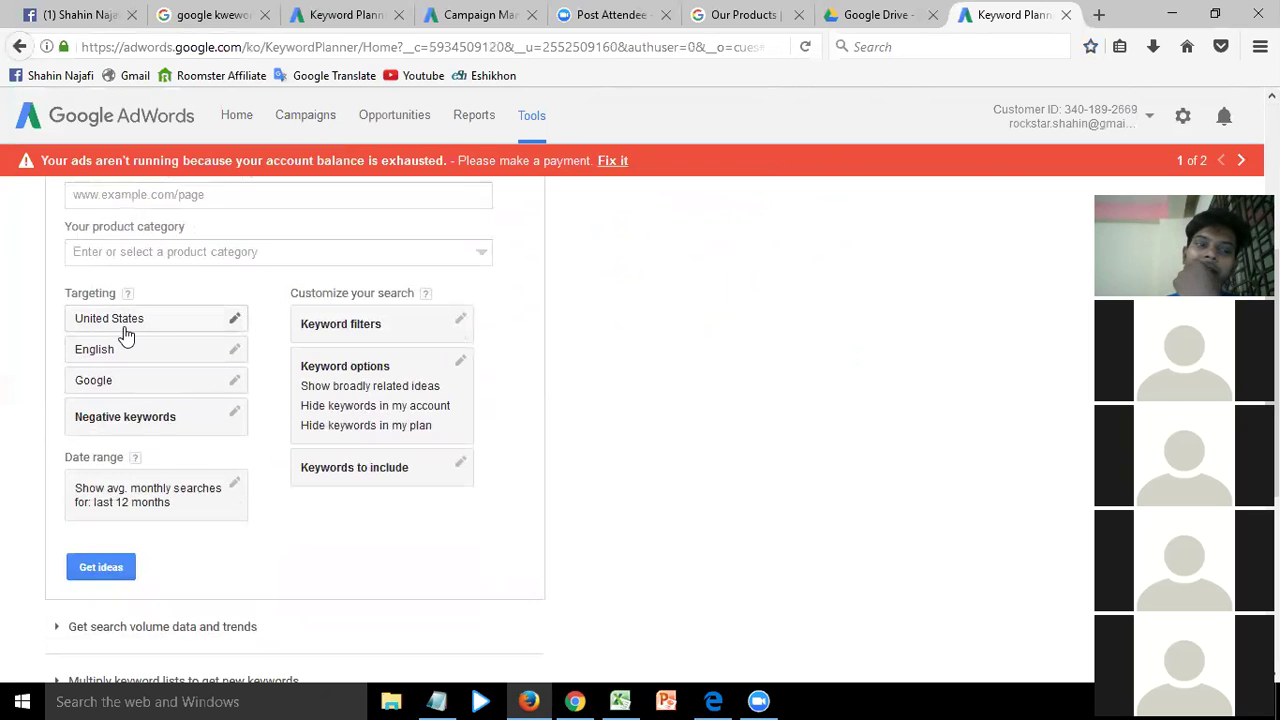
scroll(150, 350, up, 3)
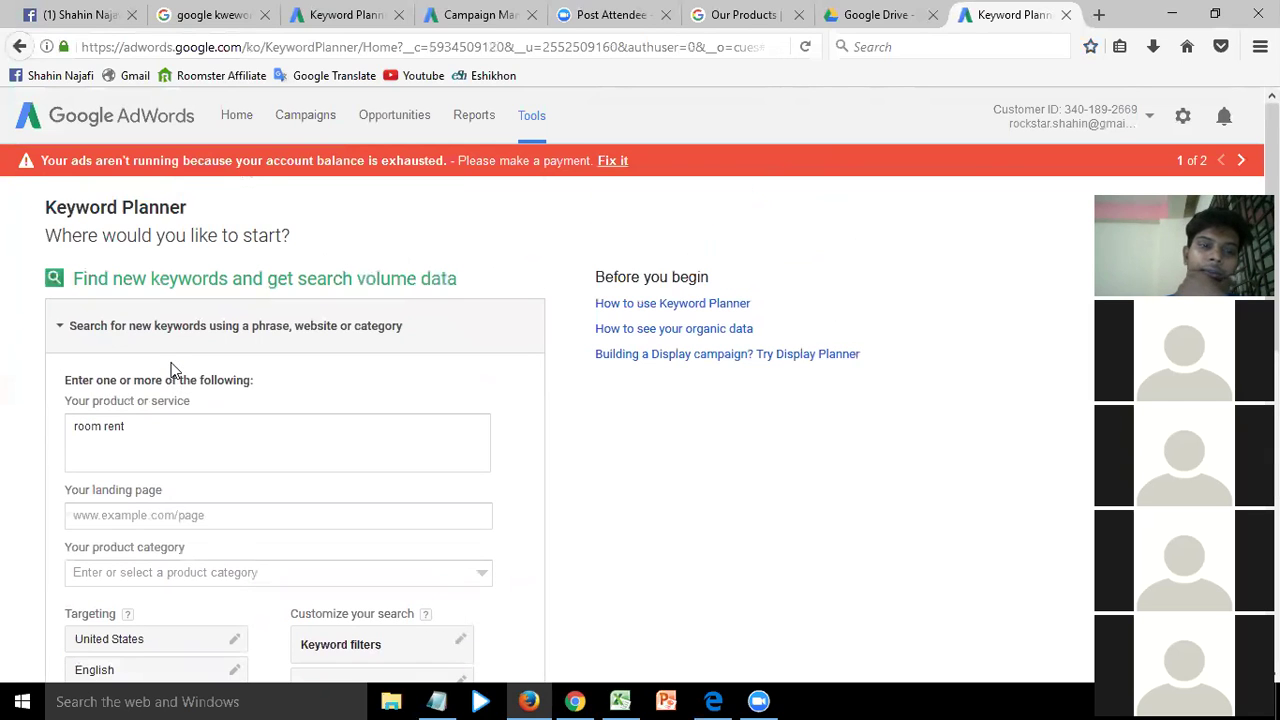
click(185, 435)
scroll(186, 434, down, 7)
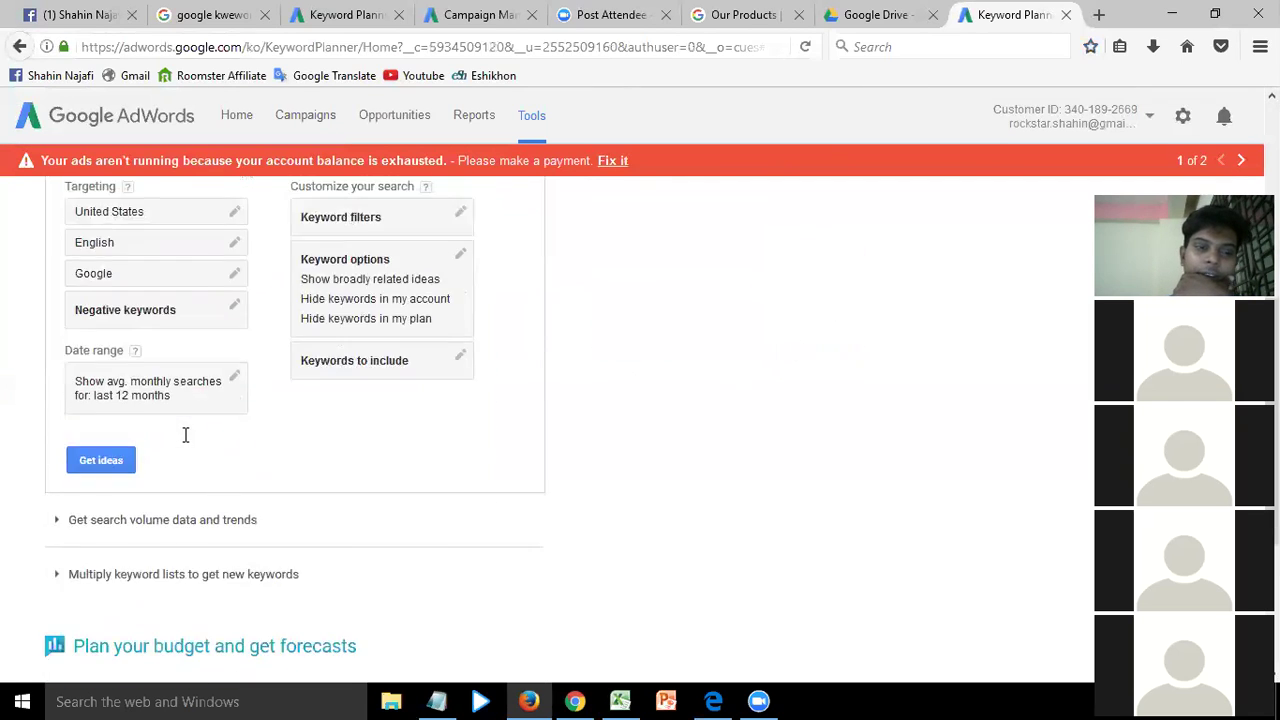
scroll(151, 434, up, 2)
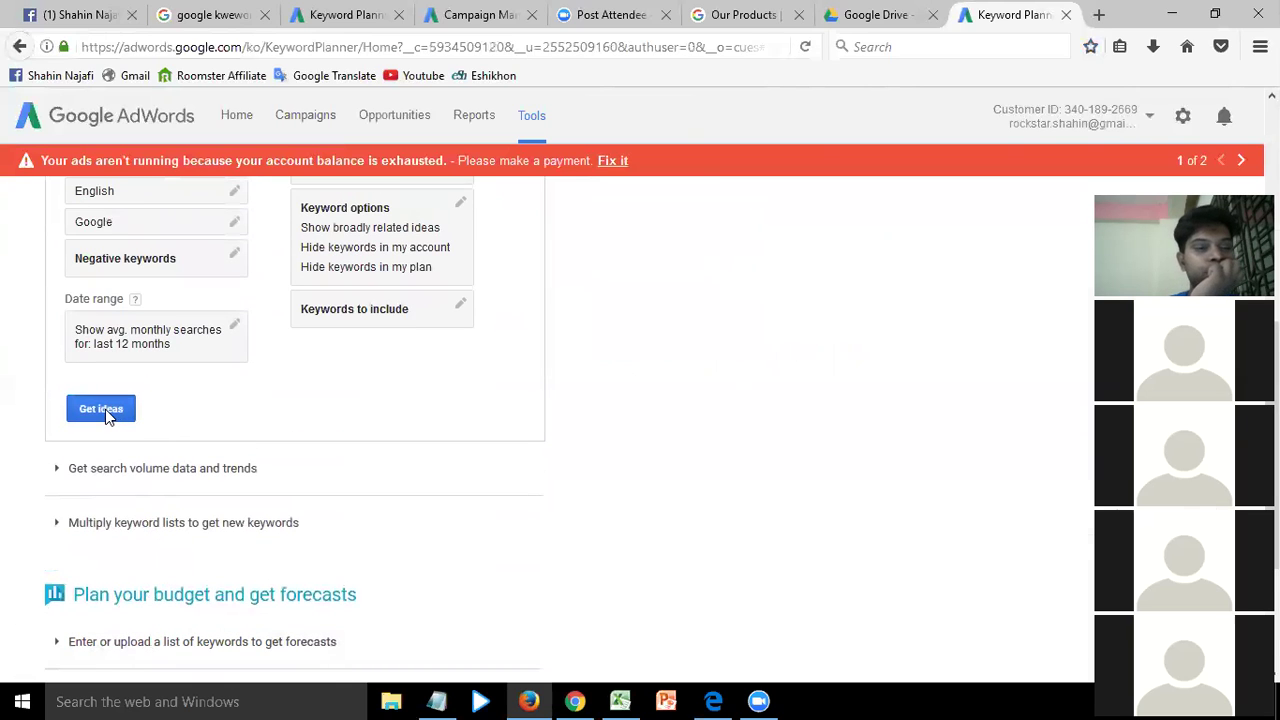
click(101, 409)
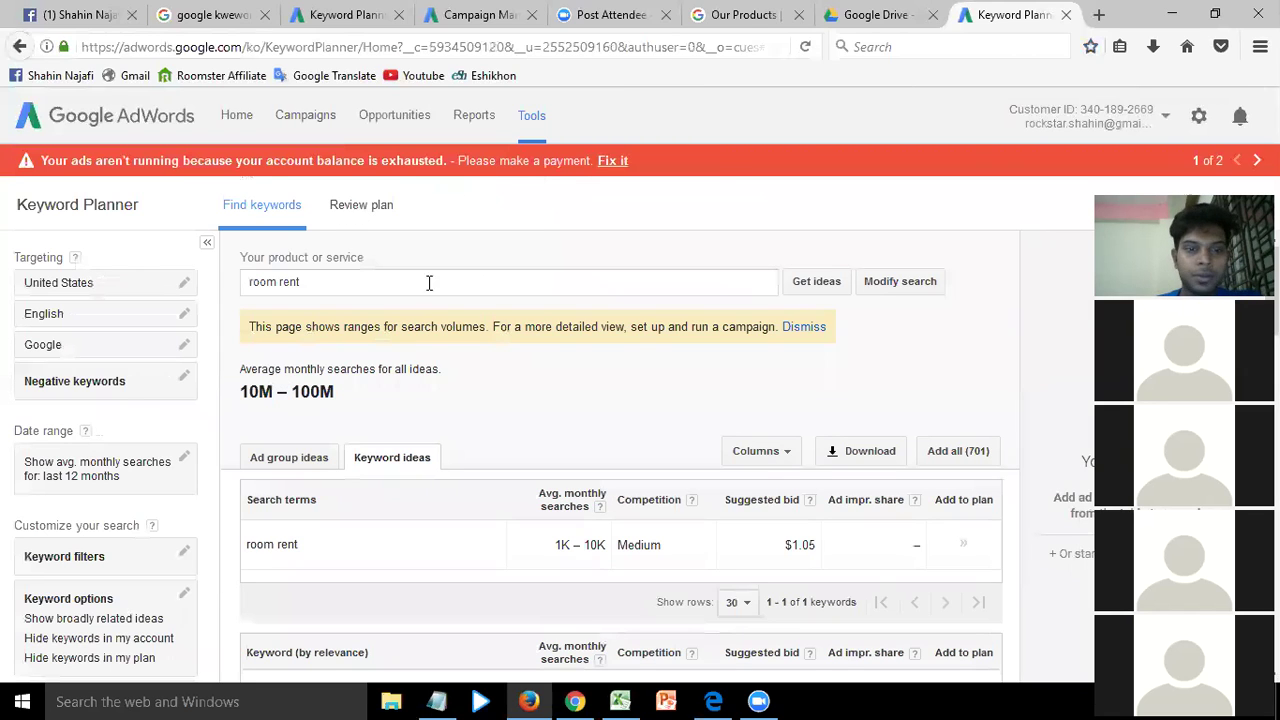
Examine the average monthly searches and competition of the "room rent" search term in the keyword ideas
scroll(491, 402, down, 2)
scroll(491, 400, down, 1)
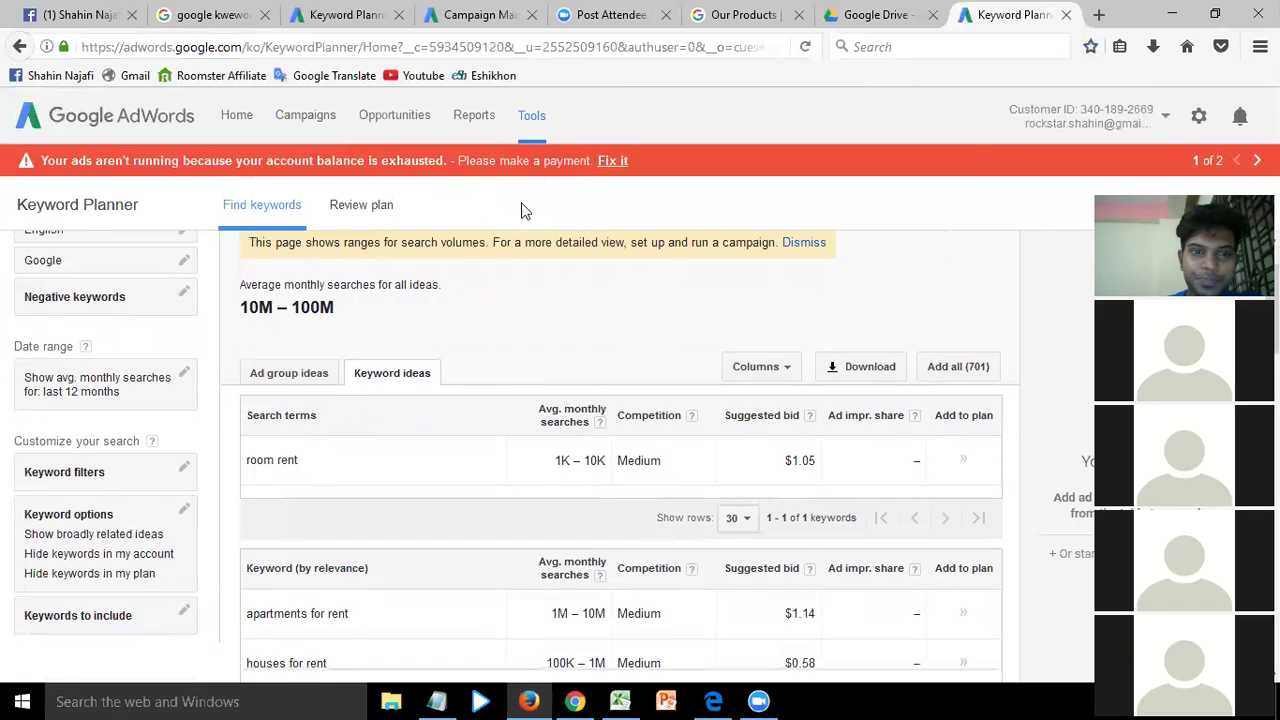
scroll(540, 291, up, 3)
click(320, 281)
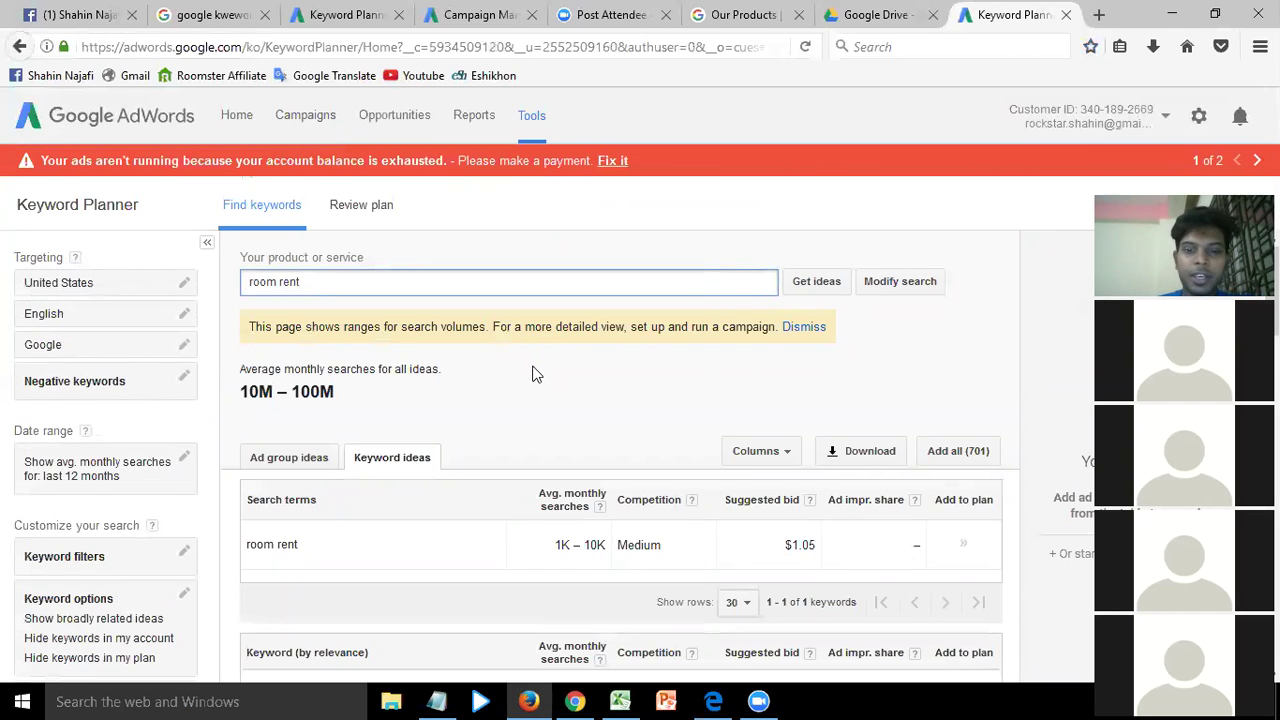
scroll(532, 370, down, 4)
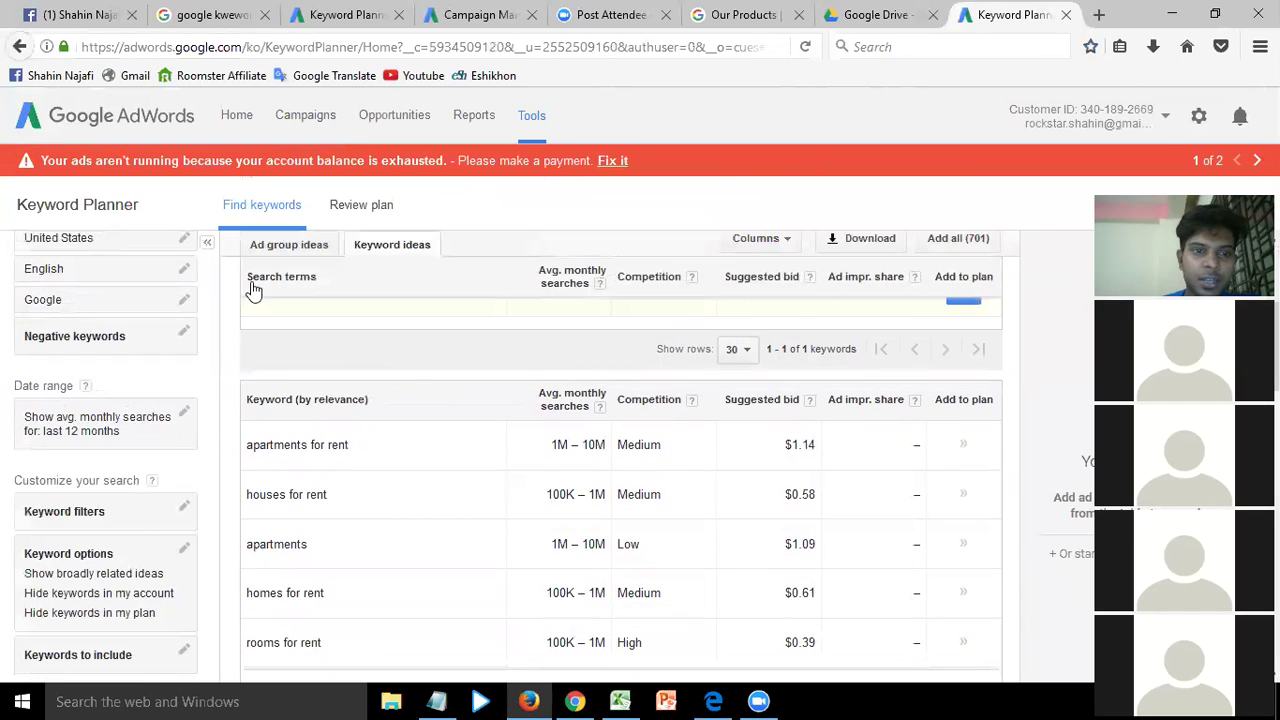
drag(549, 377, 659, 378)
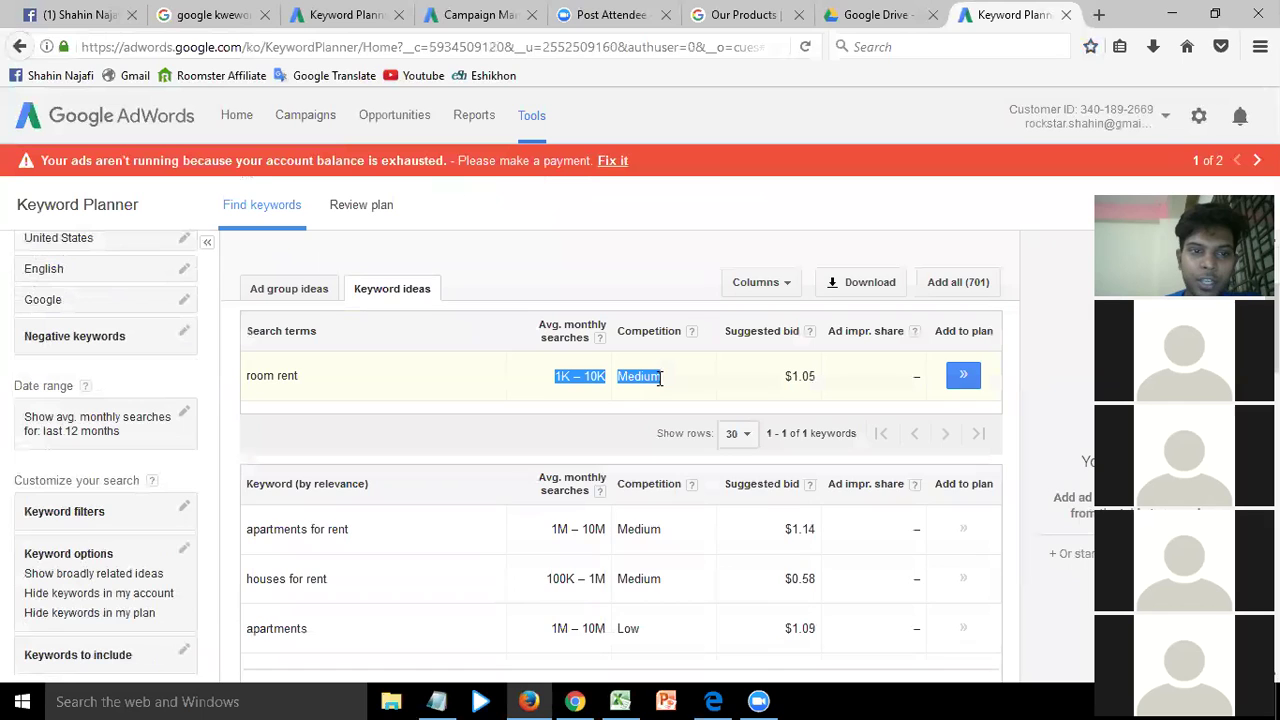
scroll(454, 310, up, 3)
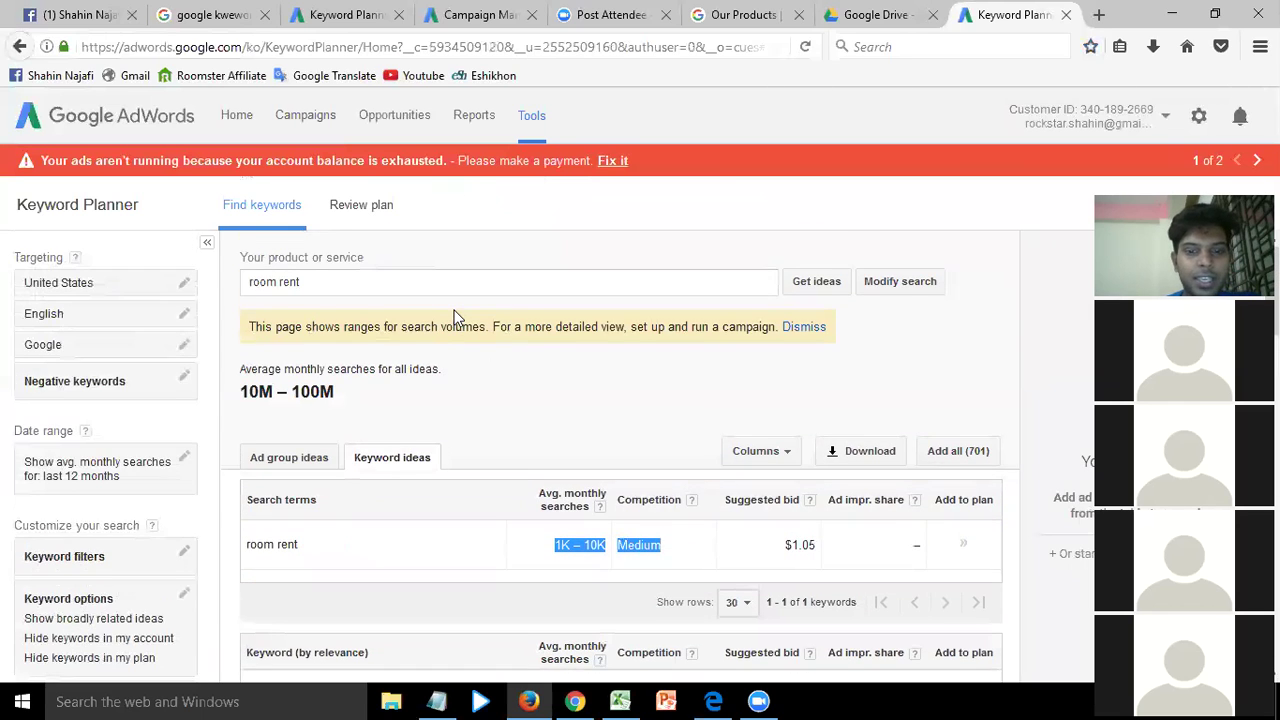
scroll(454, 310, down, 3)
click(558, 376)
drag(558, 376, 604, 377)
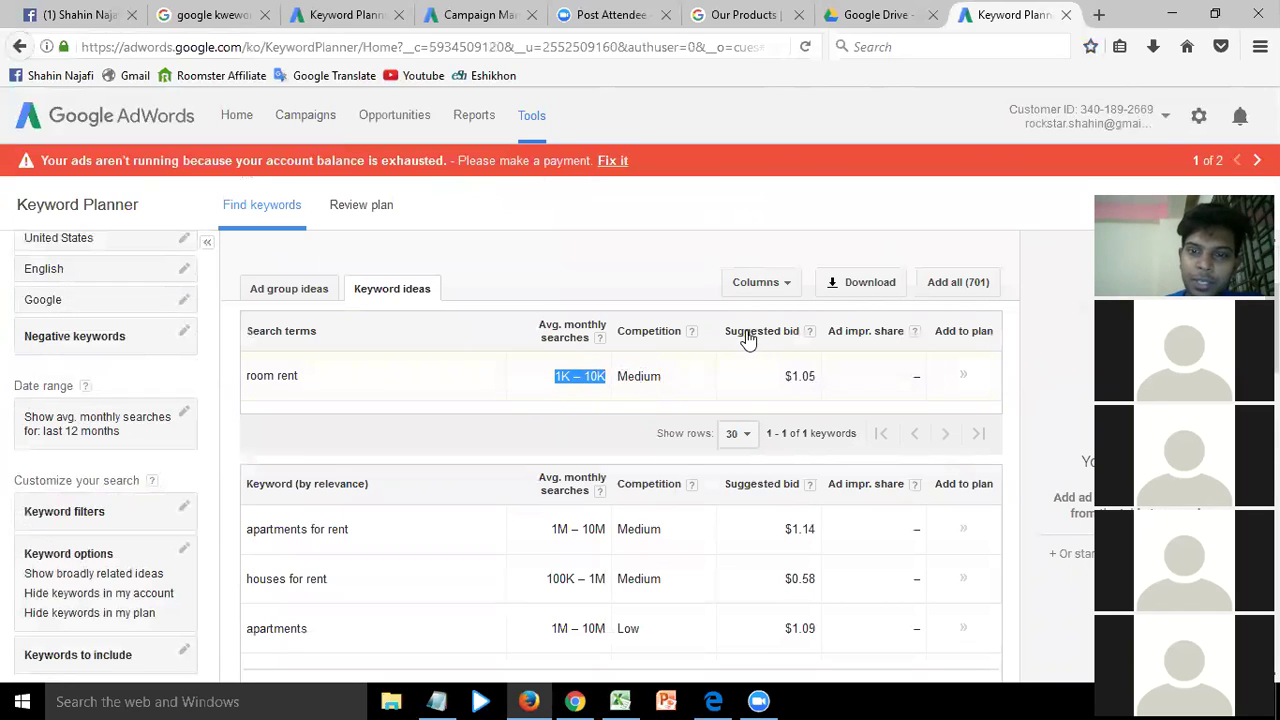
Examine the suggested bid of the "room rent" search term, highlighting its value
drag(786, 377, 817, 385)
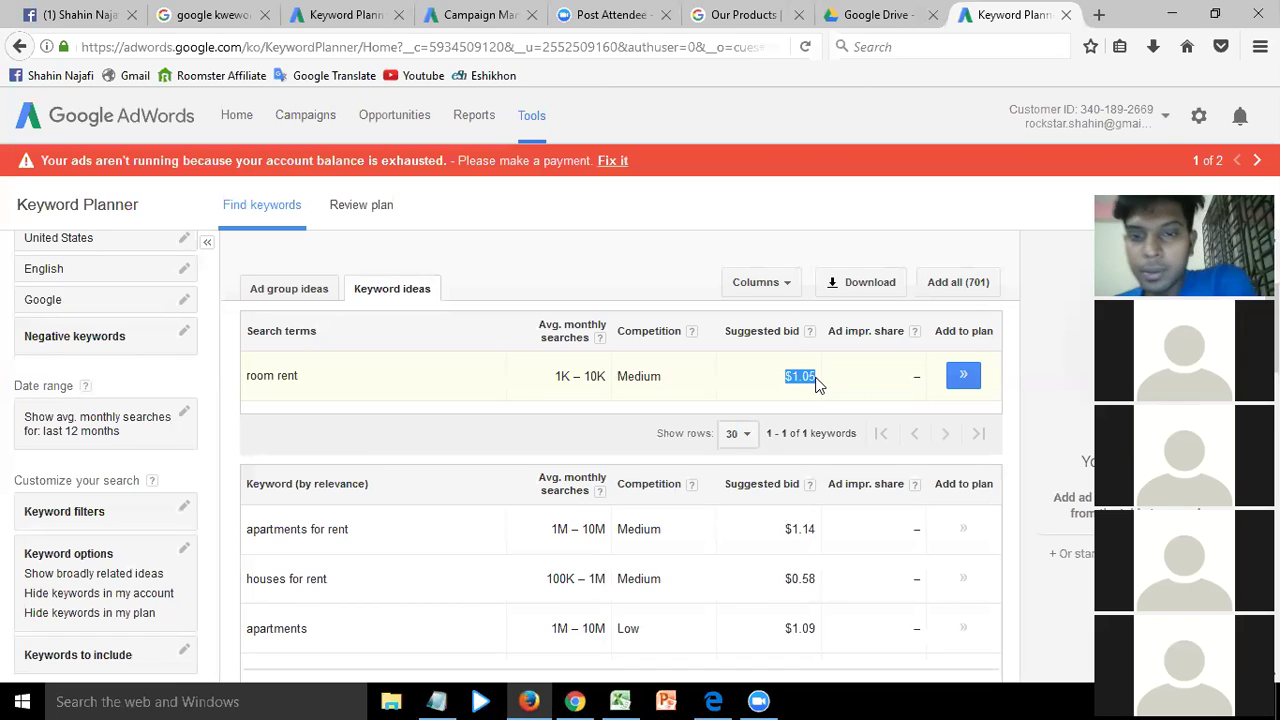
click(786, 384)
drag(785, 378, 815, 379)
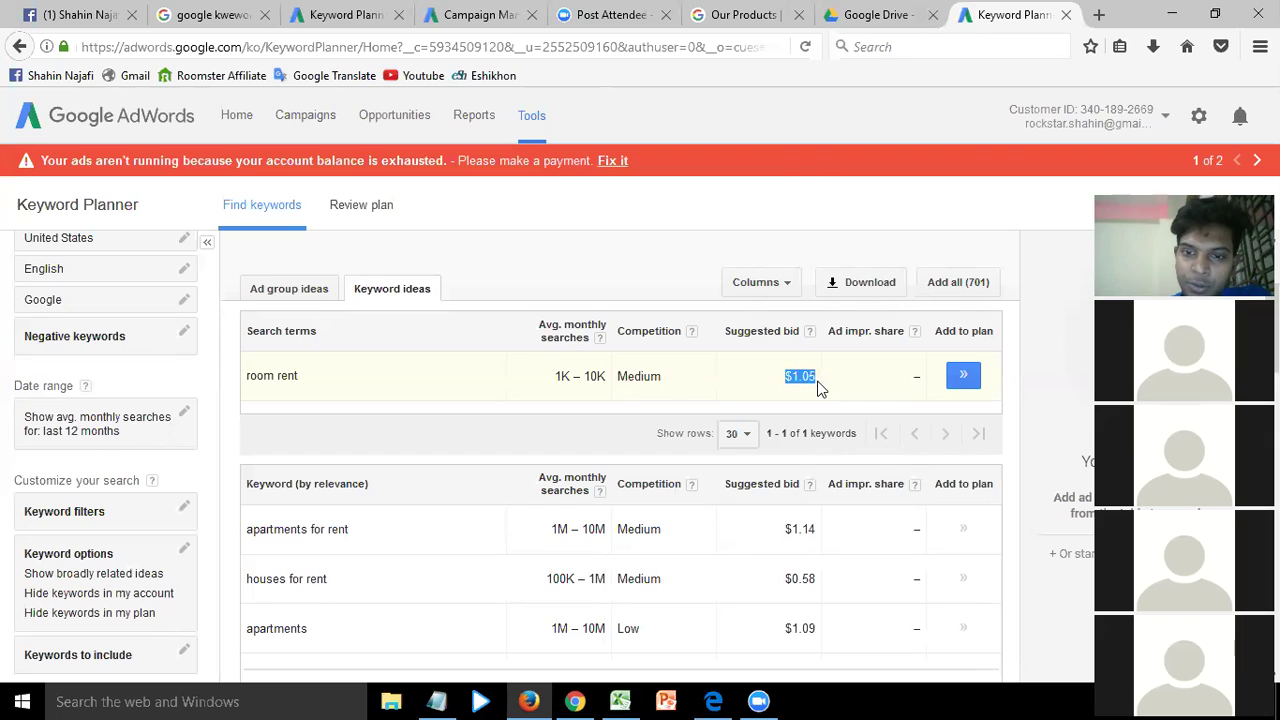
click(800, 378)
drag(785, 377, 814, 376)
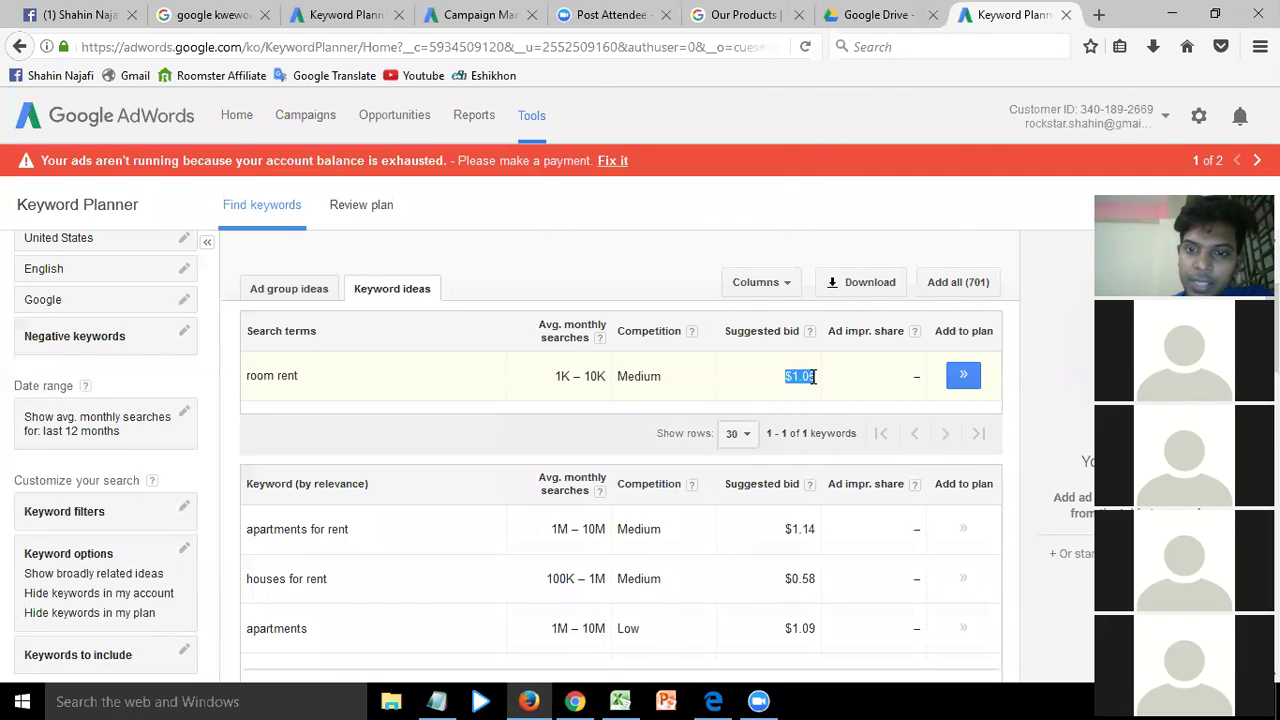
click(813, 376)
drag(785, 377, 815, 378)
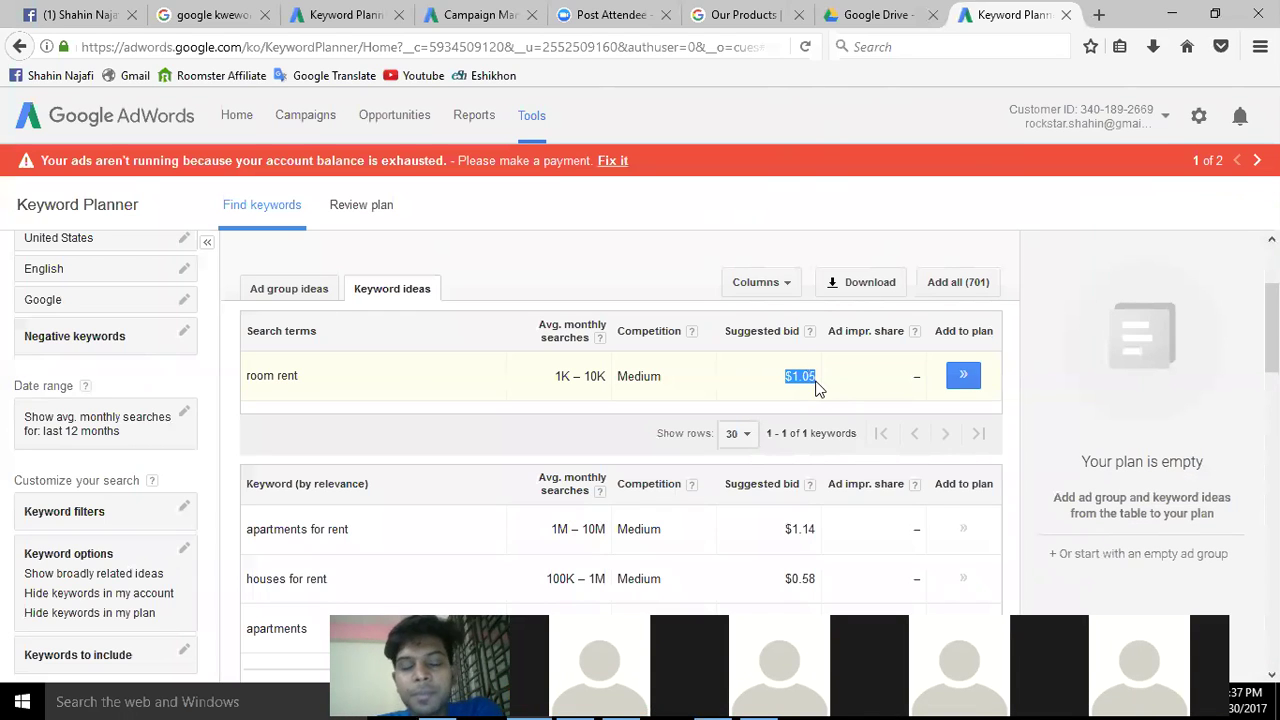
click(786, 376)
drag(786, 376, 815, 375)
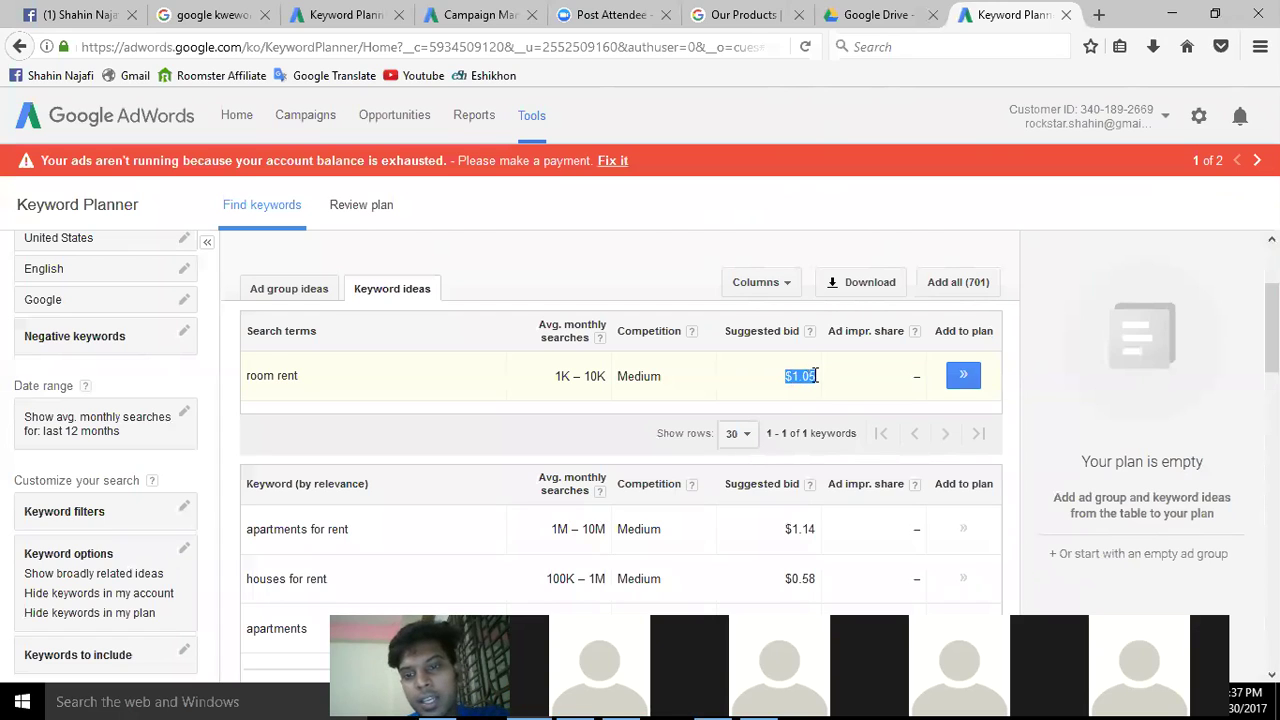
drag(787, 376, 816, 374)
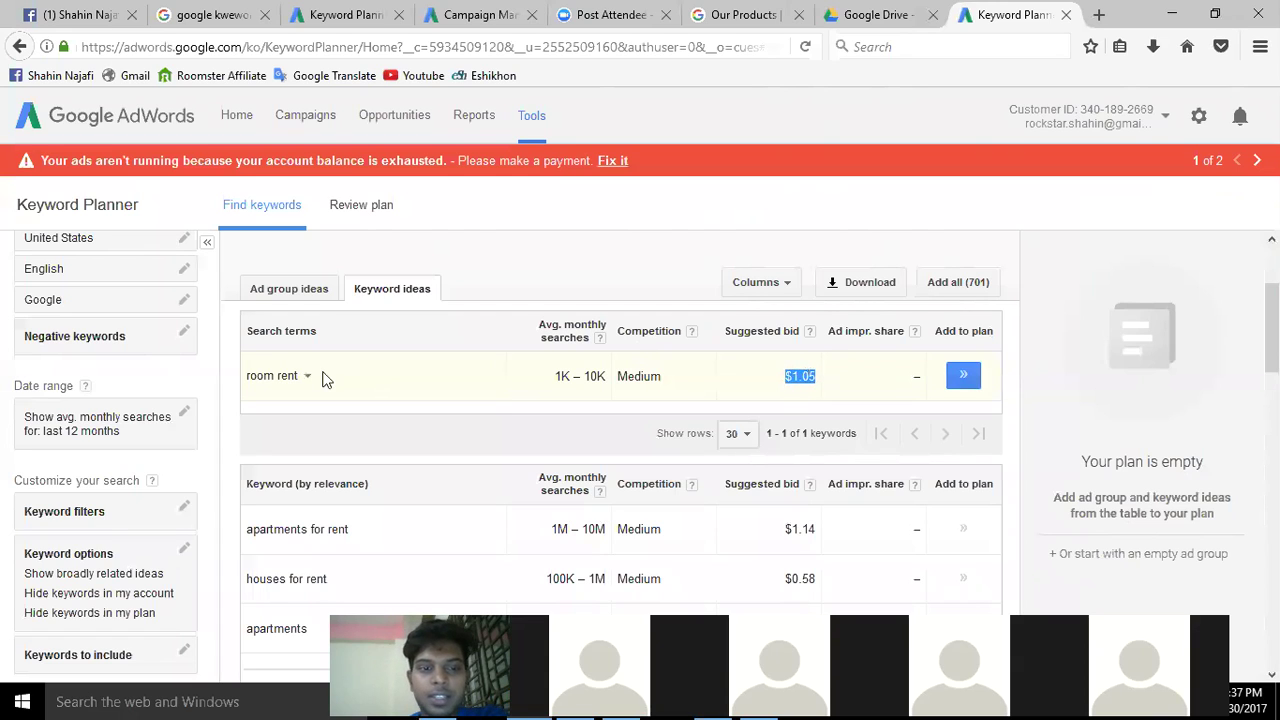
Compare the search volume and competition of "room rent" with those of the related keyword ideas listed by relevance
drag(249, 378, 278, 376)
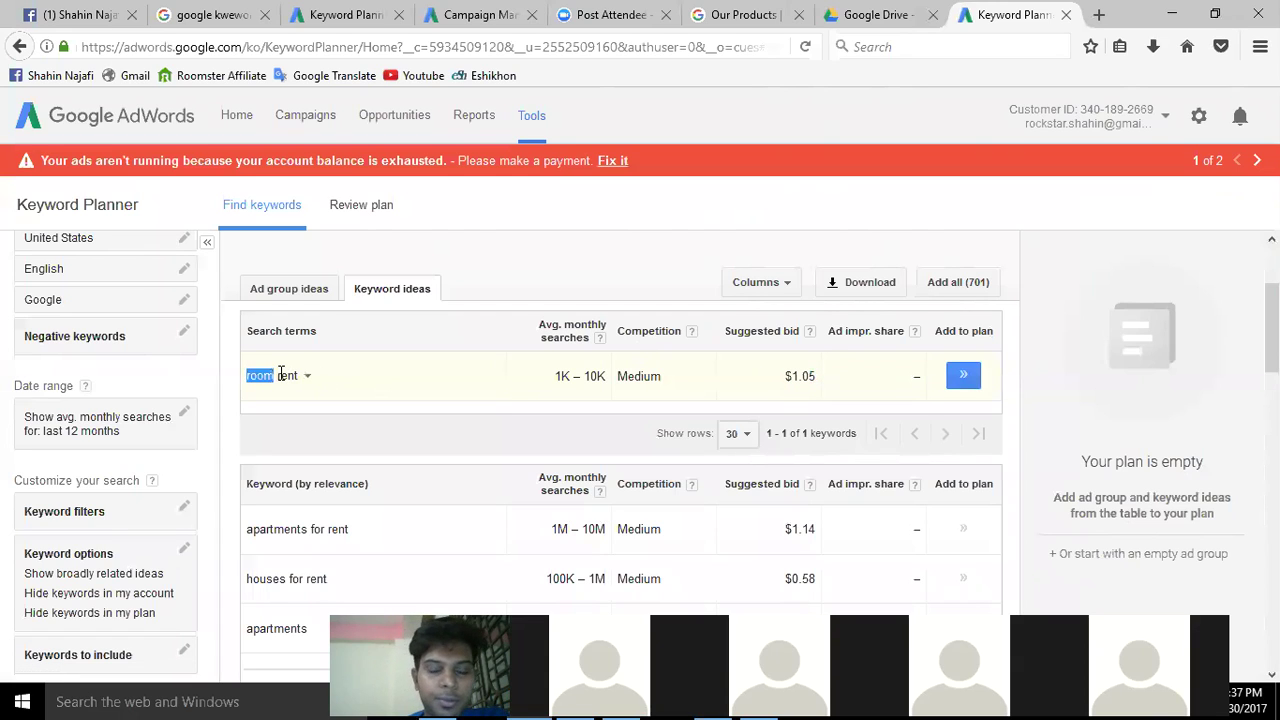
drag(548, 383, 654, 378)
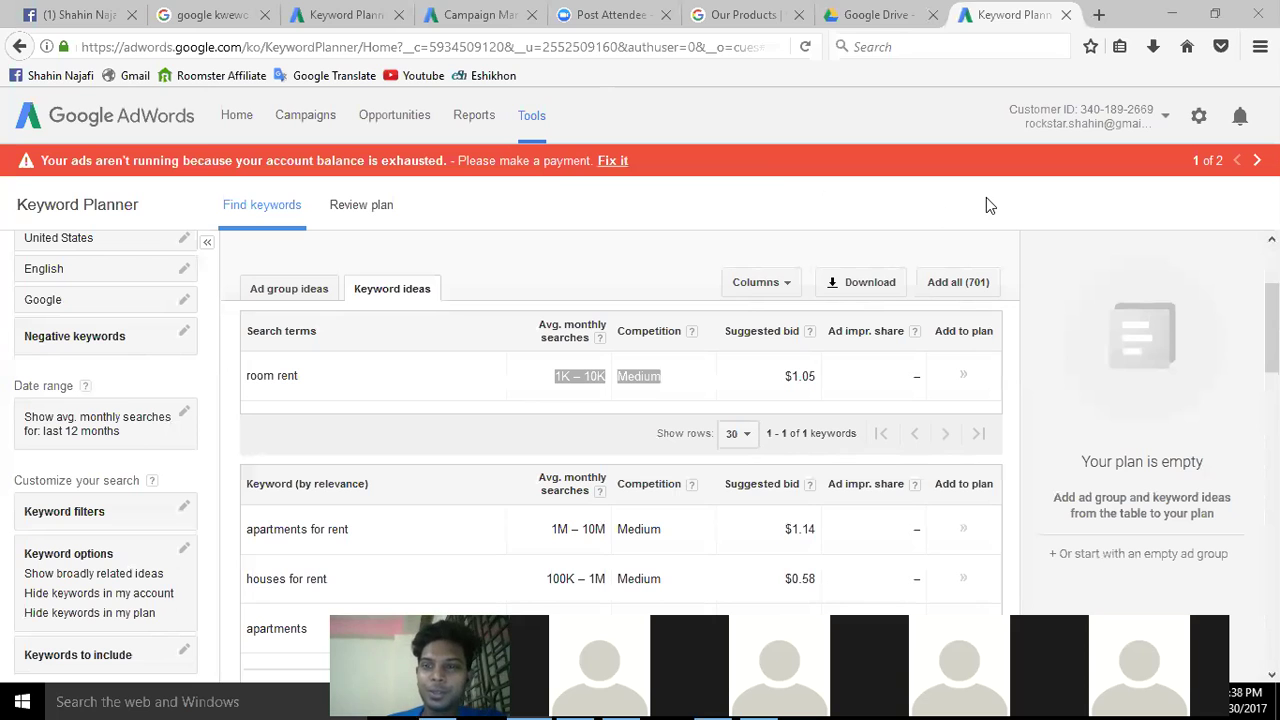
click(780, 353)
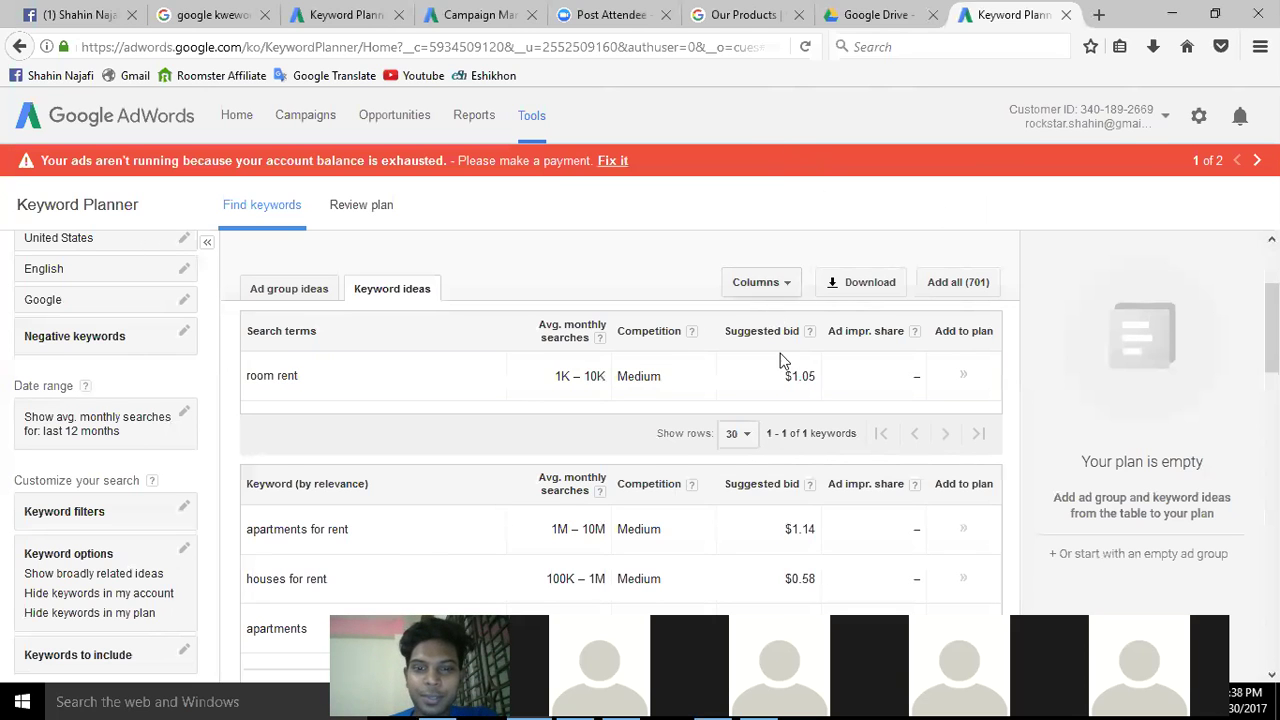
scroll(700, 430, down, 1)
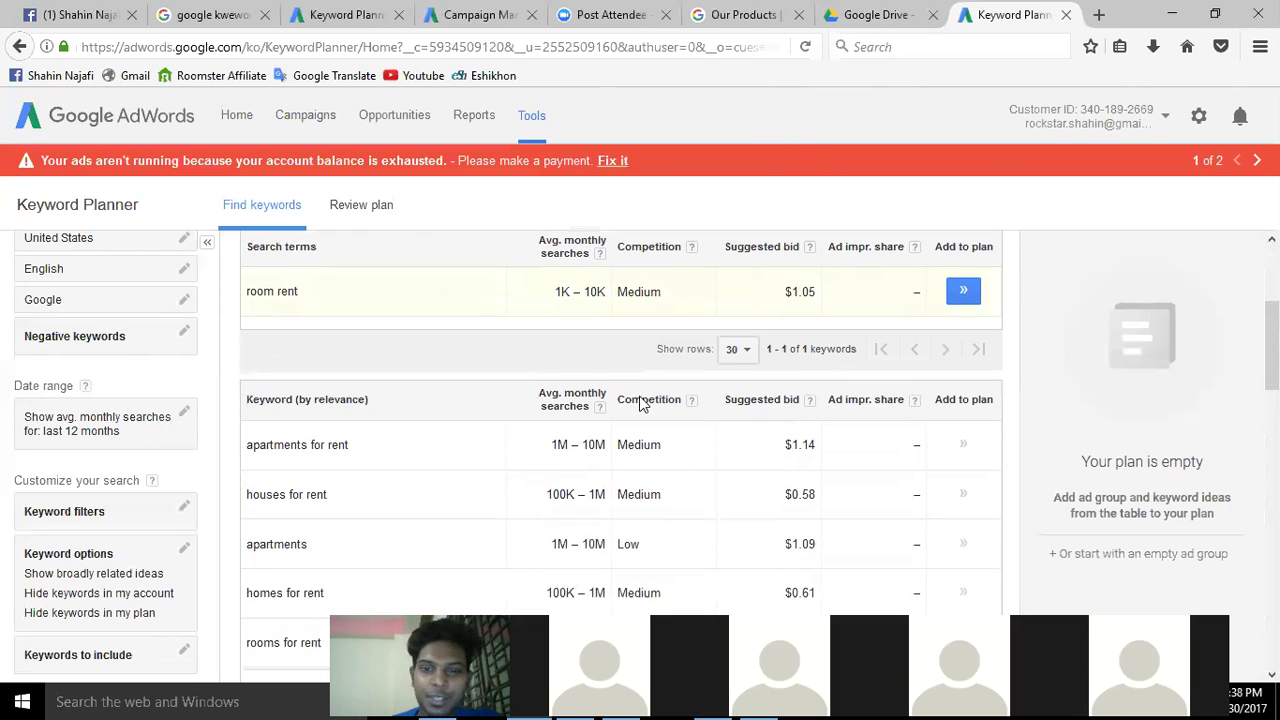
scroll(641, 403, down, 1)
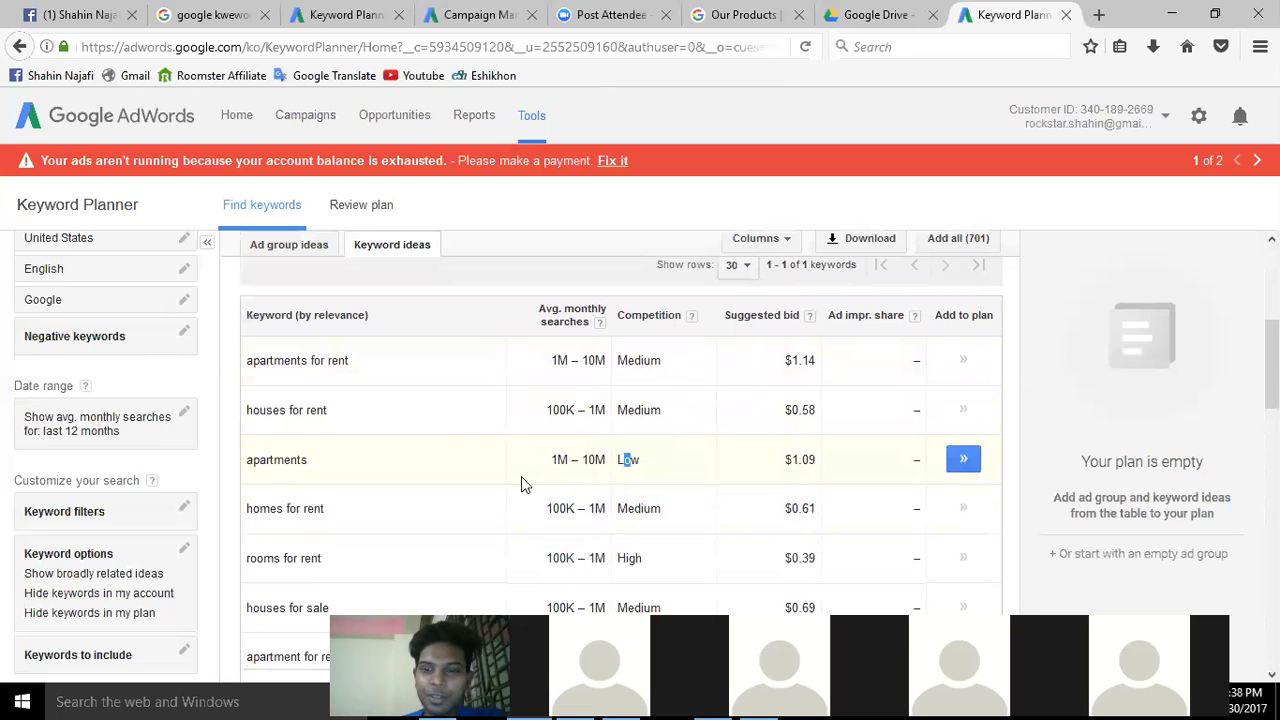
Compare the average monthly searches and competition of the "apartments" and "rooms for rent" keyword ideas
mouse_move(557, 459)
mouse_down()
mouse_move(604, 459)
mouse_move(548, 463)
mouse_up()
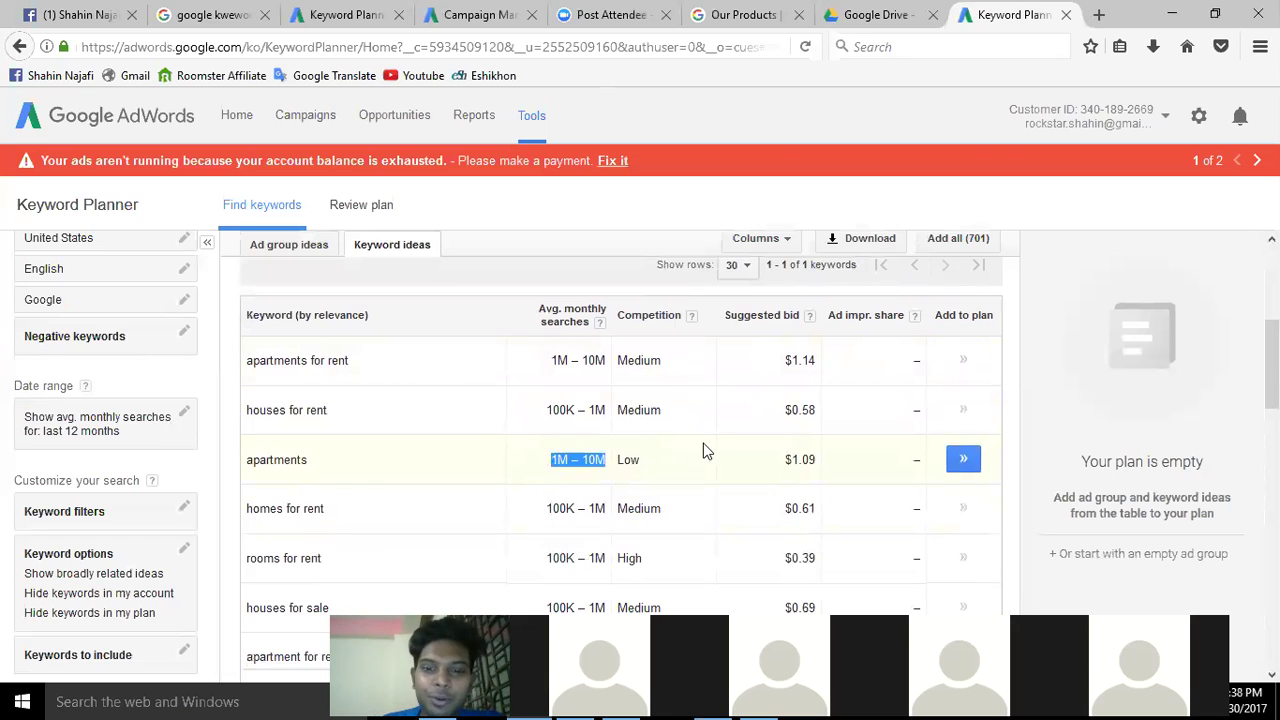
drag(637, 457, 553, 459)
scroll(553, 459, down, 2)
drag(641, 473, 555, 477)
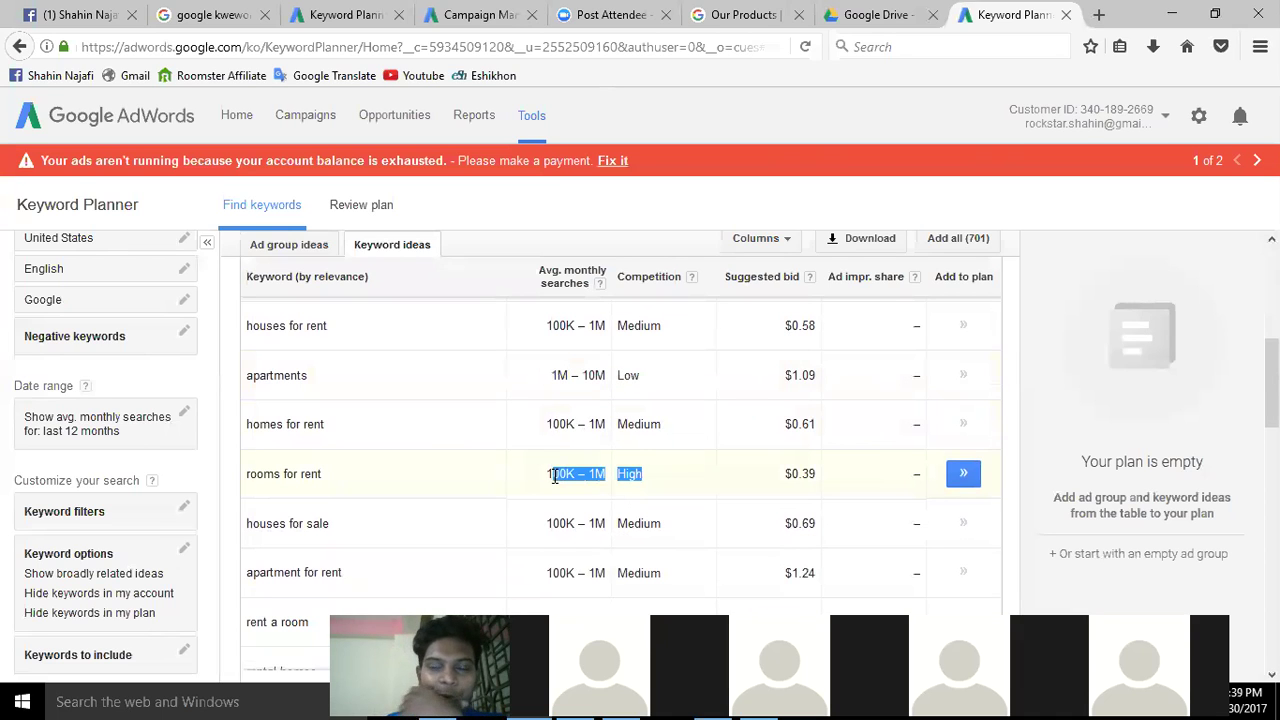
Examine the average monthly searches, competition and suggested bid of the "apartment for rent" keyword idea
scroll(555, 477, down, 3)
drag(258, 403, 672, 410)
click(598, 390)
drag(274, 403, 317, 404)
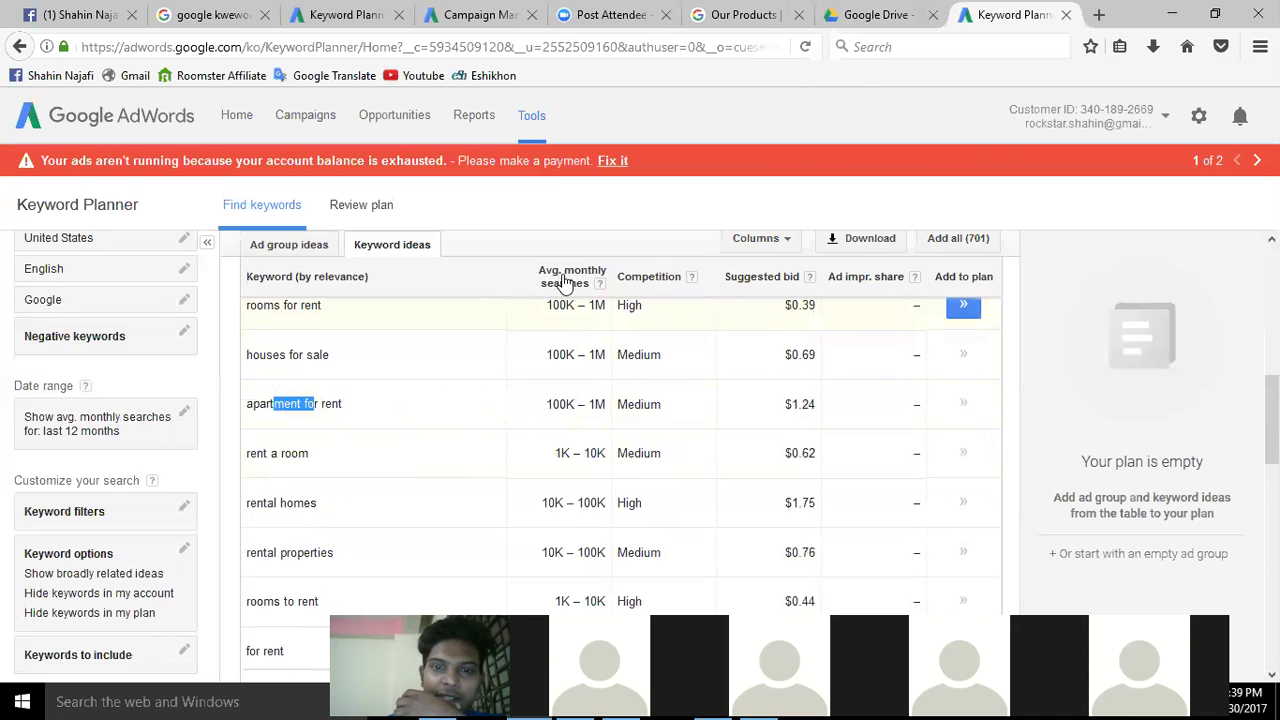
drag(547, 404, 617, 404)
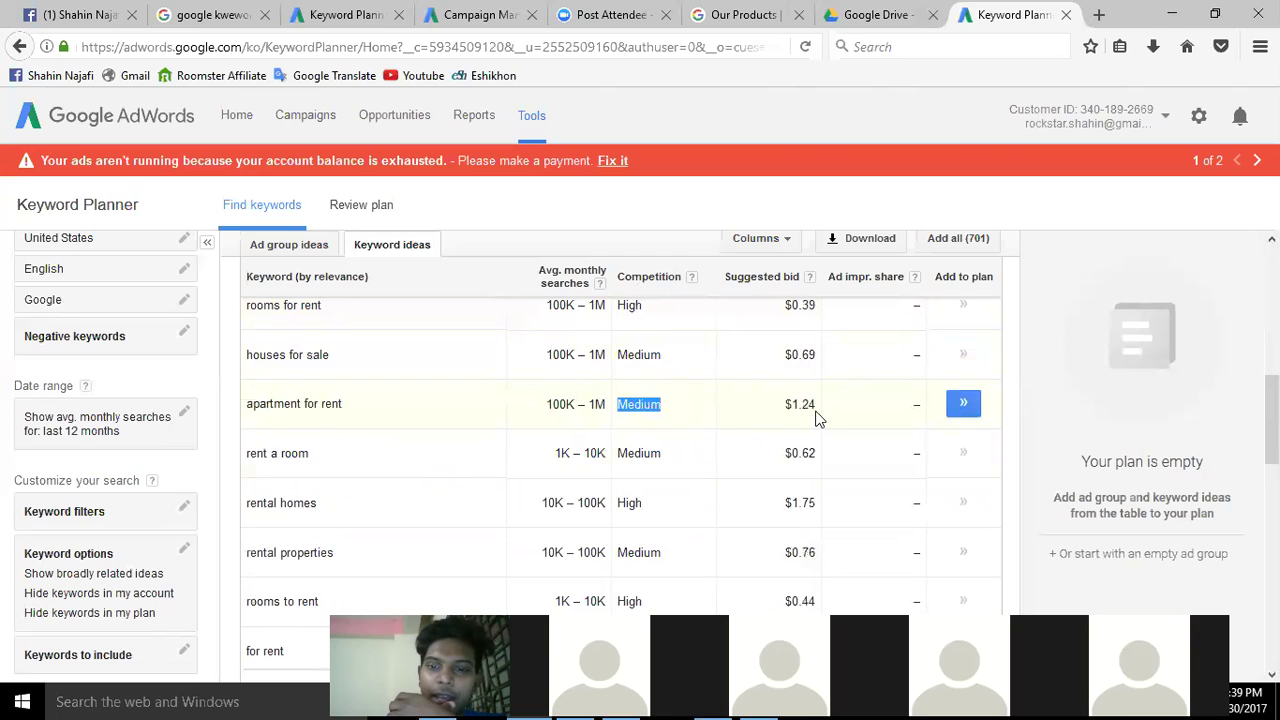
drag(785, 404, 816, 404)
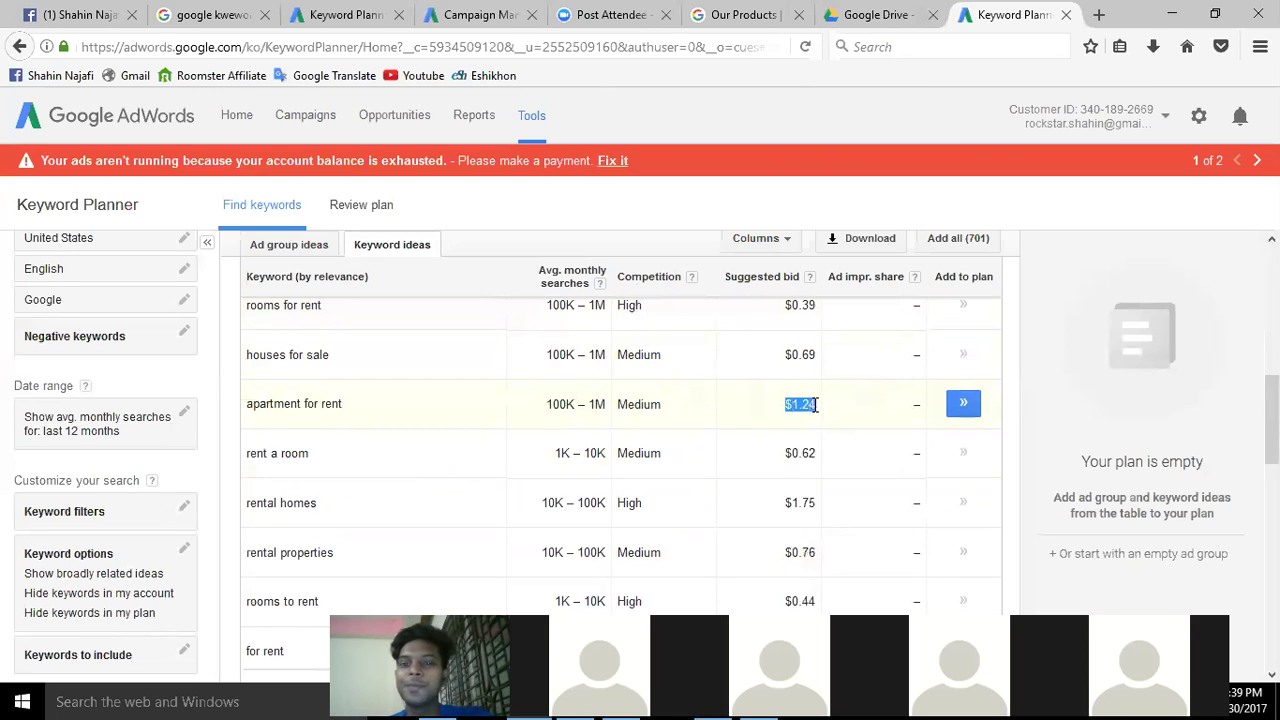
Skim the remaining keyword ideas, including "apartment finder", and return to the "room rent" search term
scroll(660, 435, down, 3)
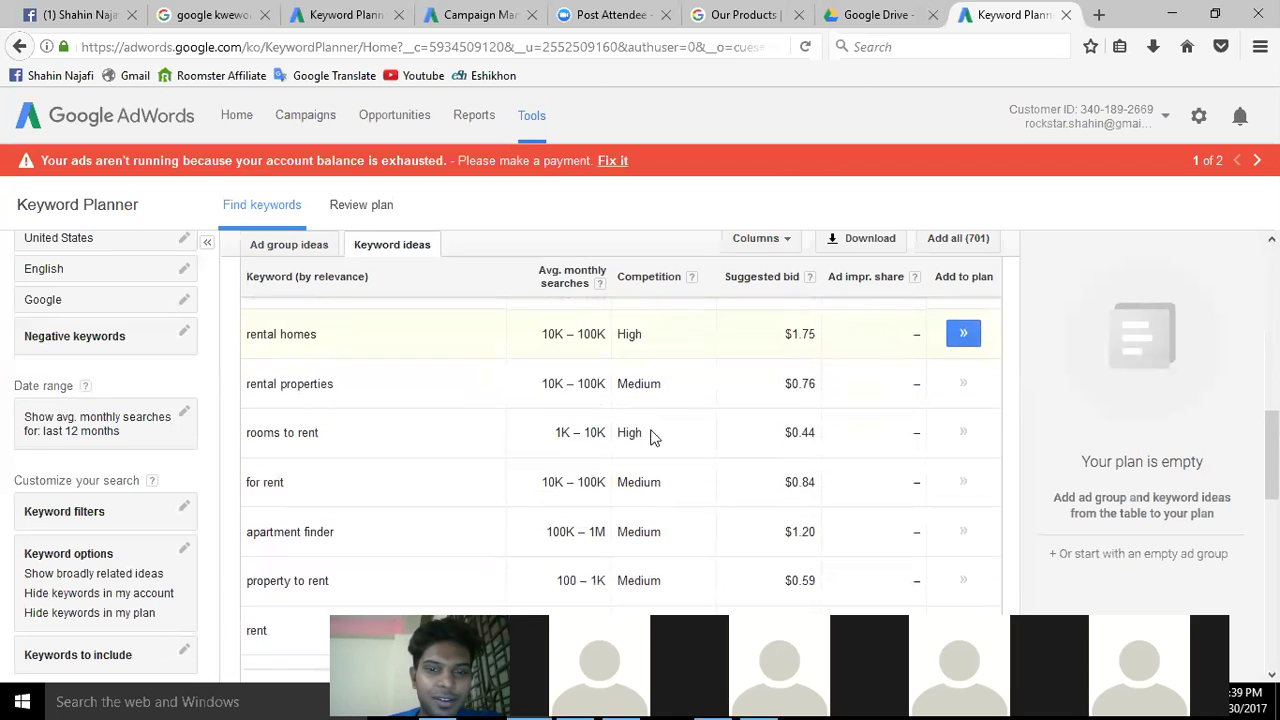
scroll(540, 483, down, 3)
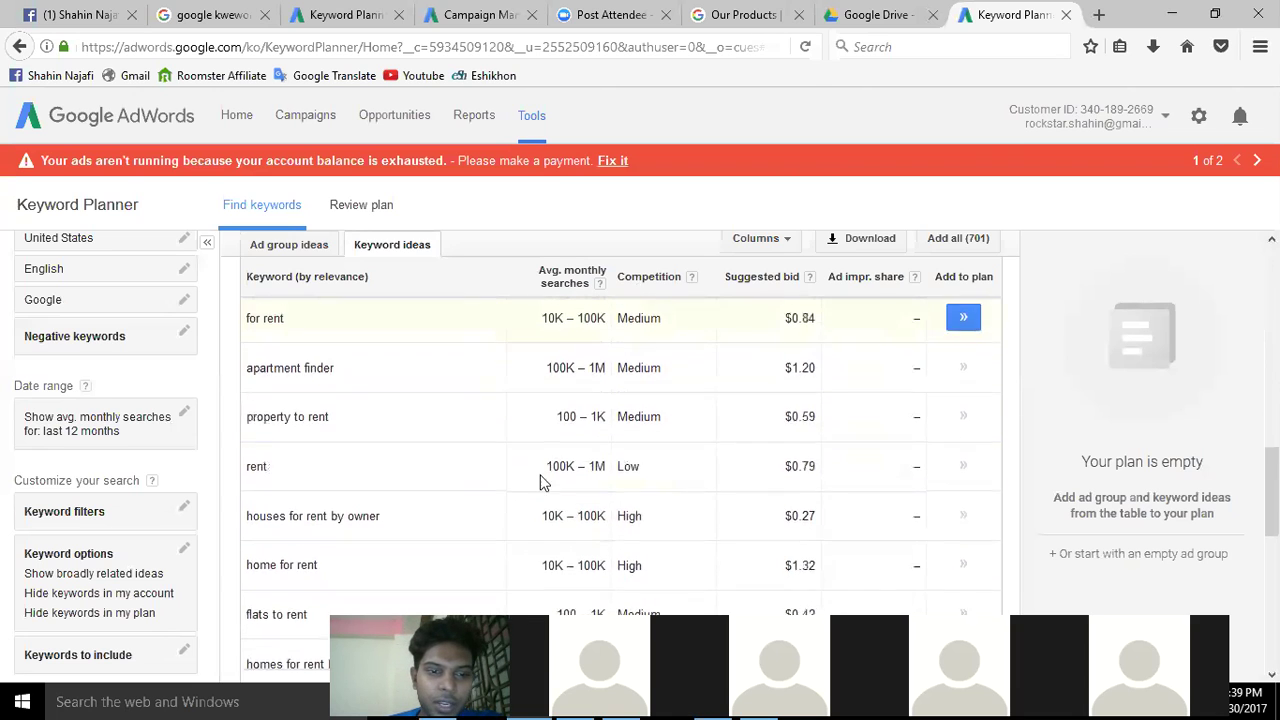
scroll(555, 465, down, 10)
drag(277, 368, 335, 366)
click(726, 345)
scroll(572, 392, down, 5)
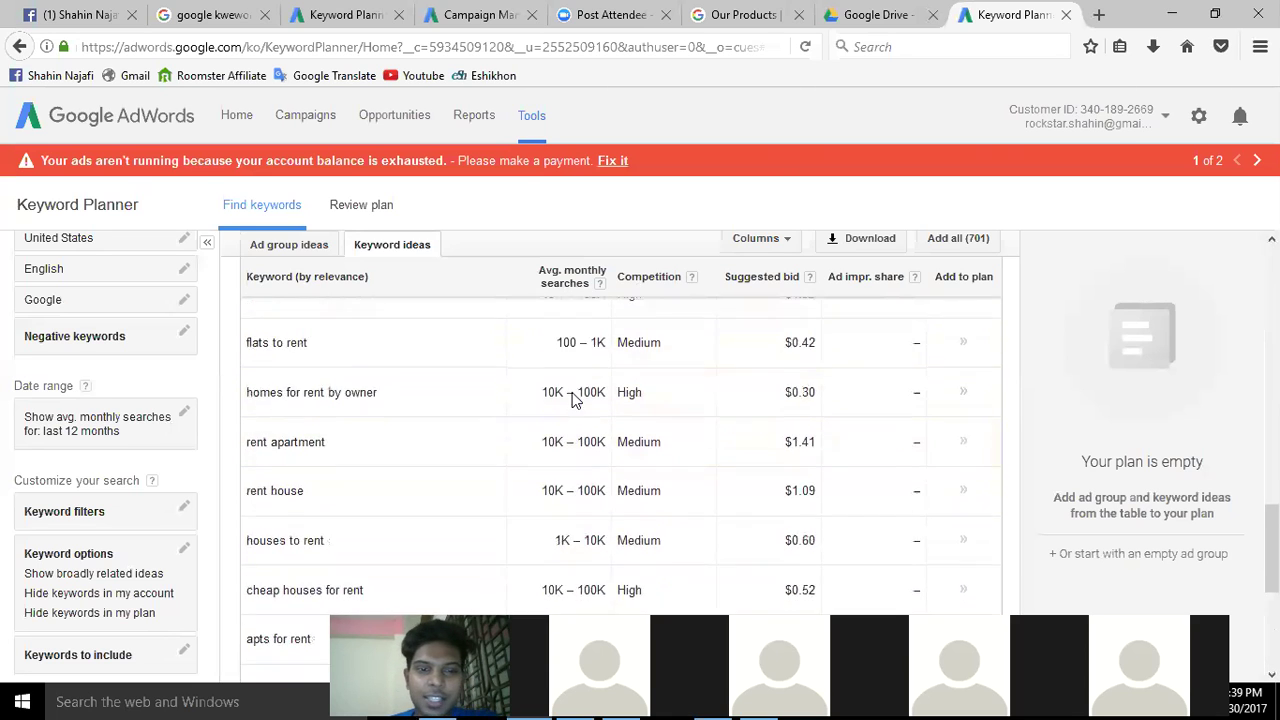
scroll(572, 392, up, 15)
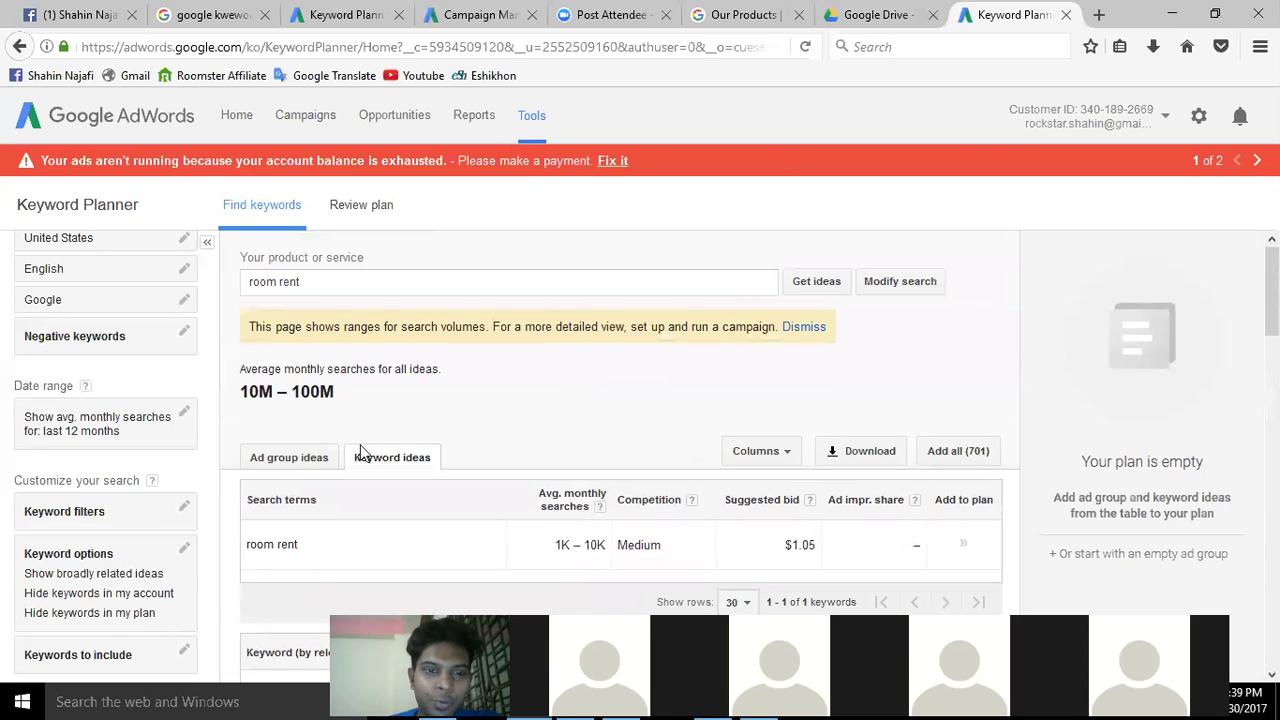
Review the wording of the first related keyword ideas, from "apartments for rent" to "rooms for rent"
scroll(724, 445, down, 3)
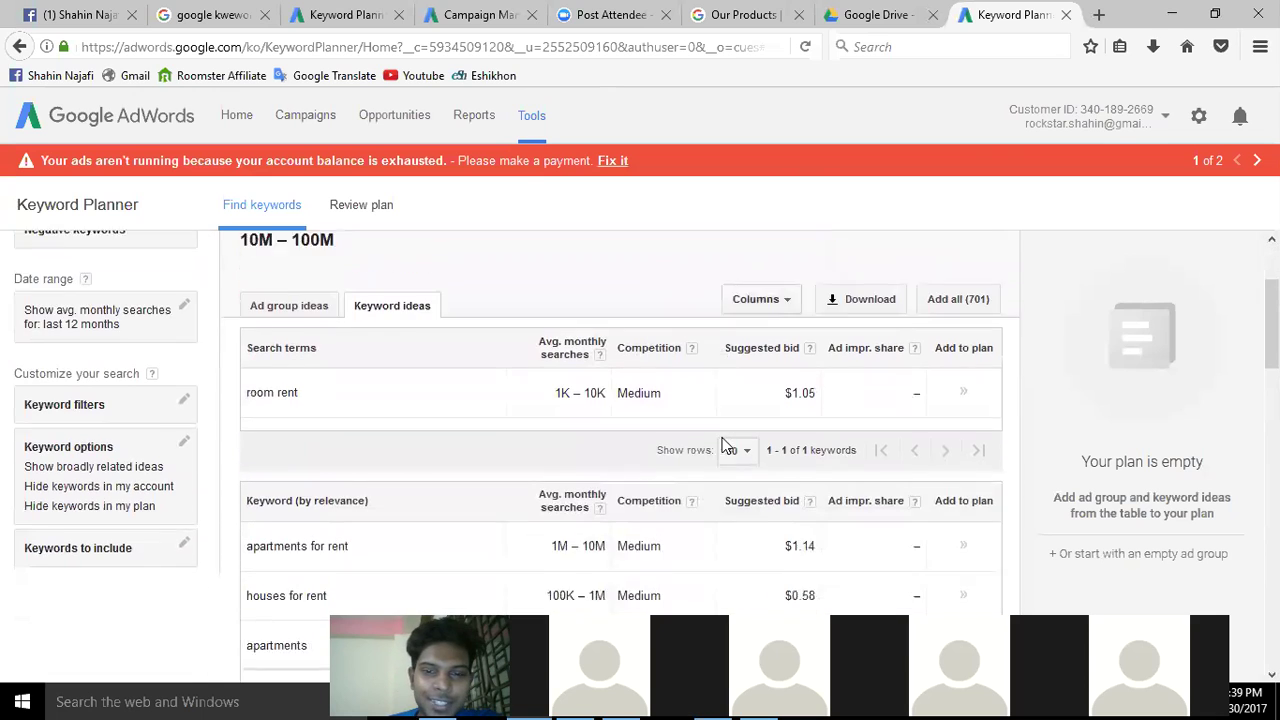
scroll(724, 445, down, 5)
scroll(263, 360, up, 1)
drag(268, 360, 328, 363)
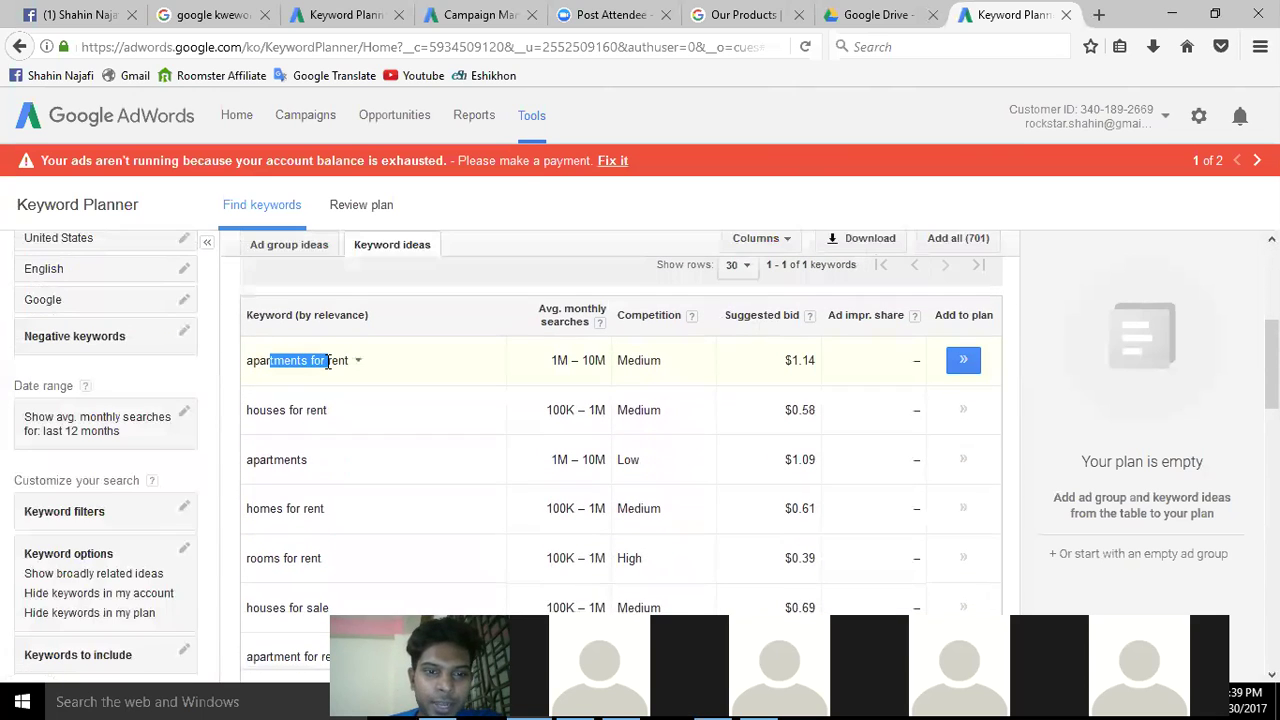
click(276, 360)
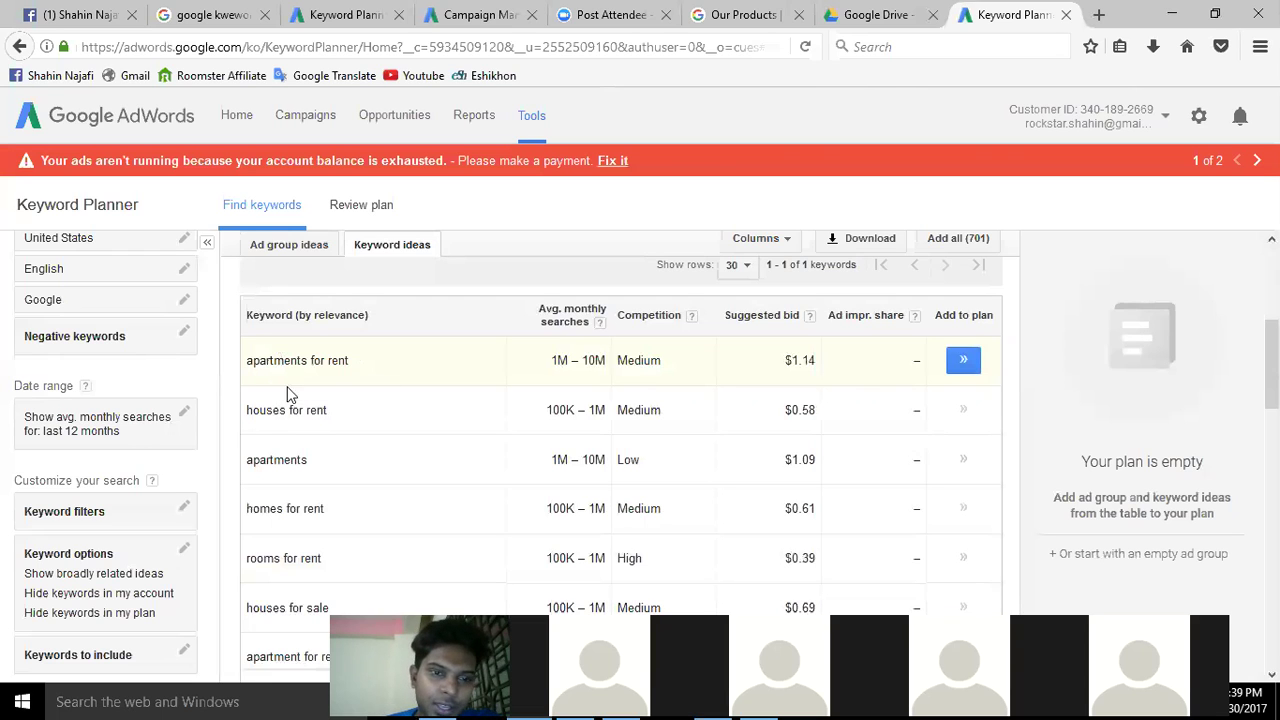
double_click(268, 410)
drag(267, 460, 320, 478)
scroll(337, 477, down, 2)
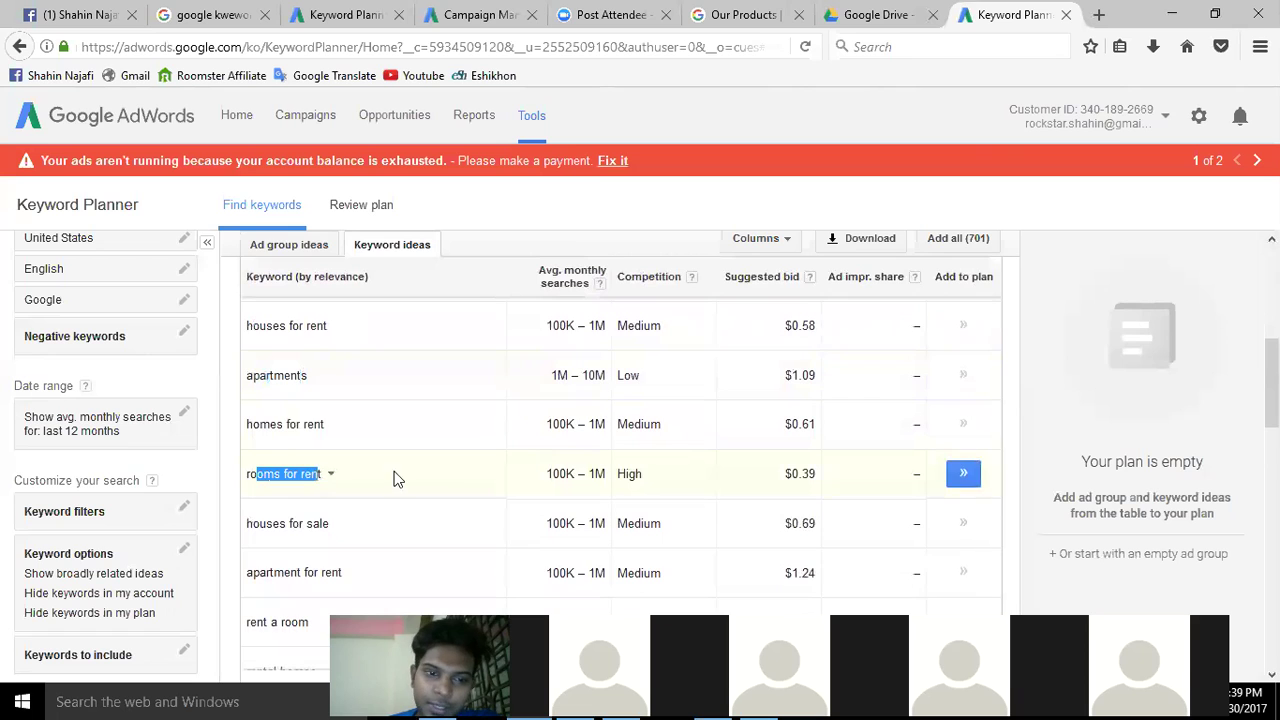
Review the wording of the related keyword ideas from "houses for sale" through "rental properties"
scroll(430, 468, down, 4)
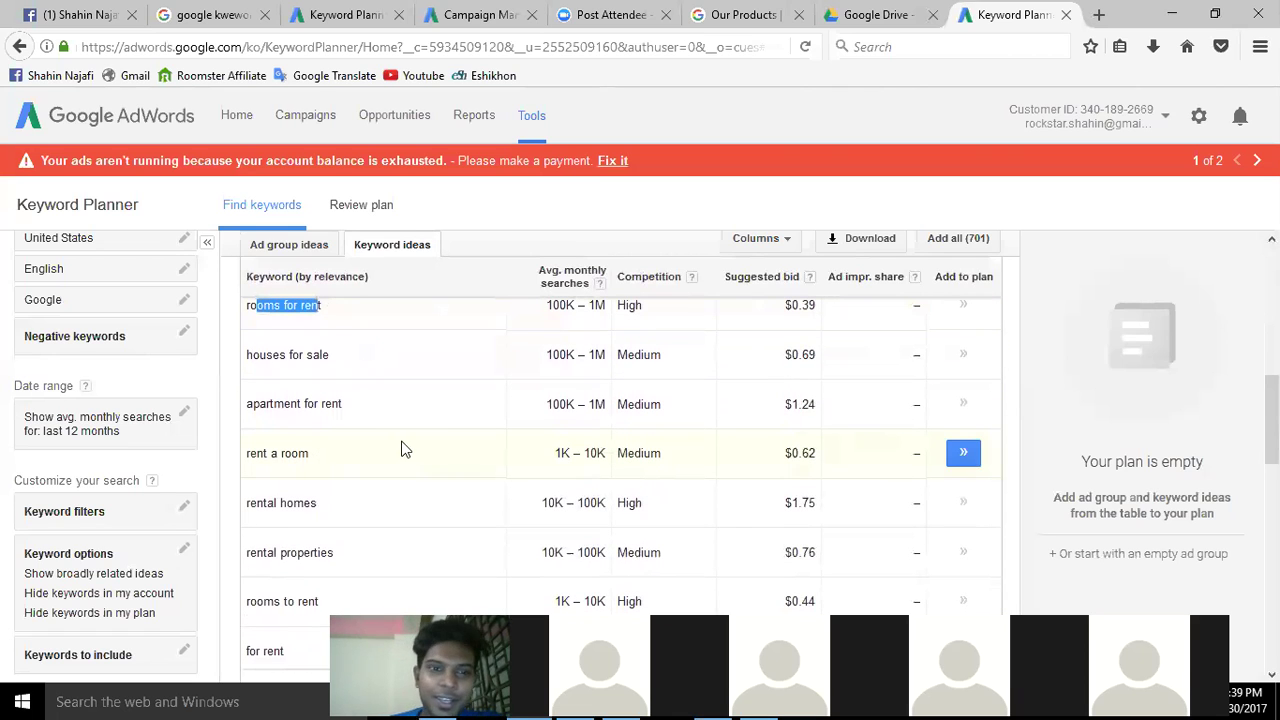
drag(259, 354, 299, 354)
drag(270, 404, 304, 404)
drag(248, 453, 268, 453)
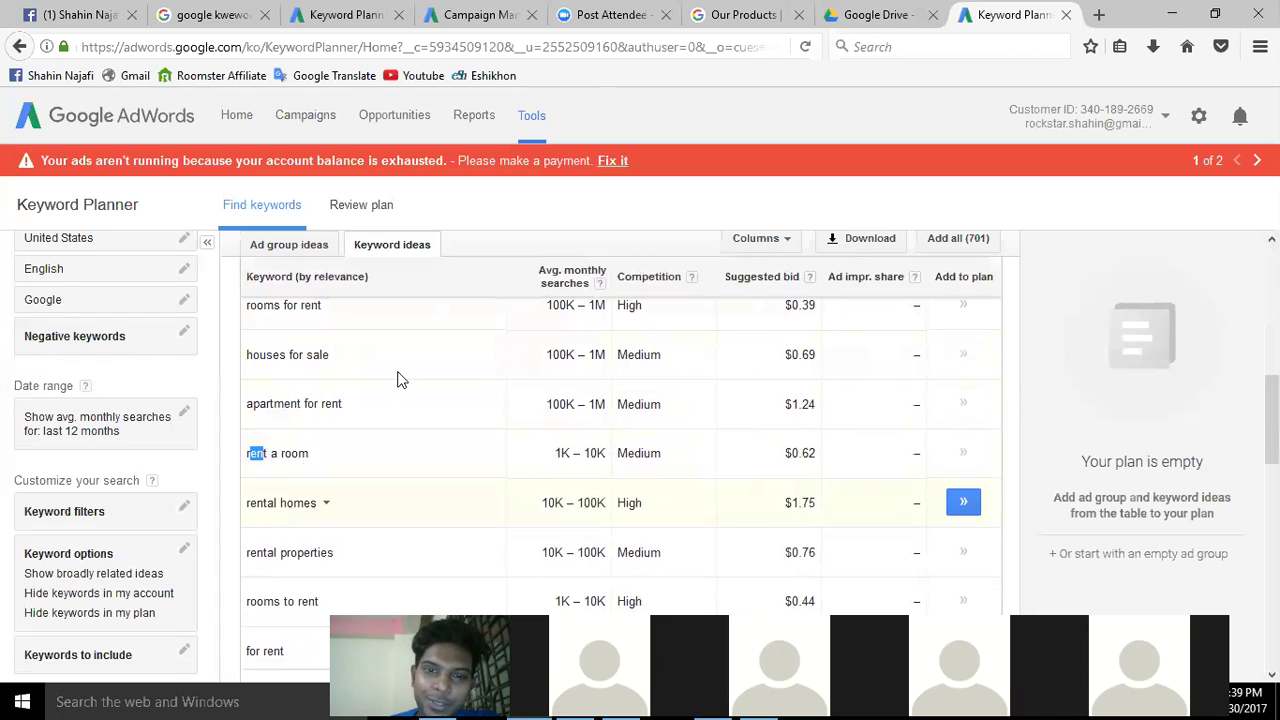
scroll(389, 391, down, 2)
drag(256, 468, 305, 468)
scroll(307, 466, down, 2)
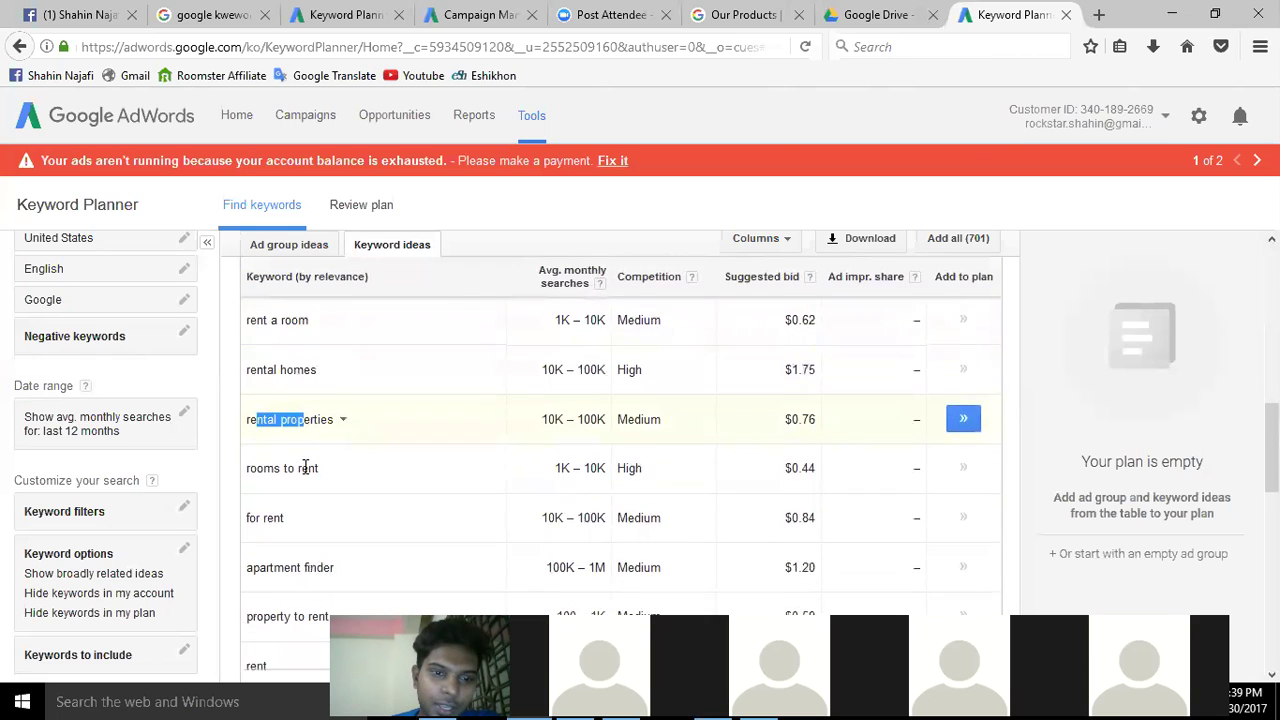
Examine the suggested bid, average monthly searches and competition of the "rooms to rent" keyword idea
drag(247, 433, 318, 437)
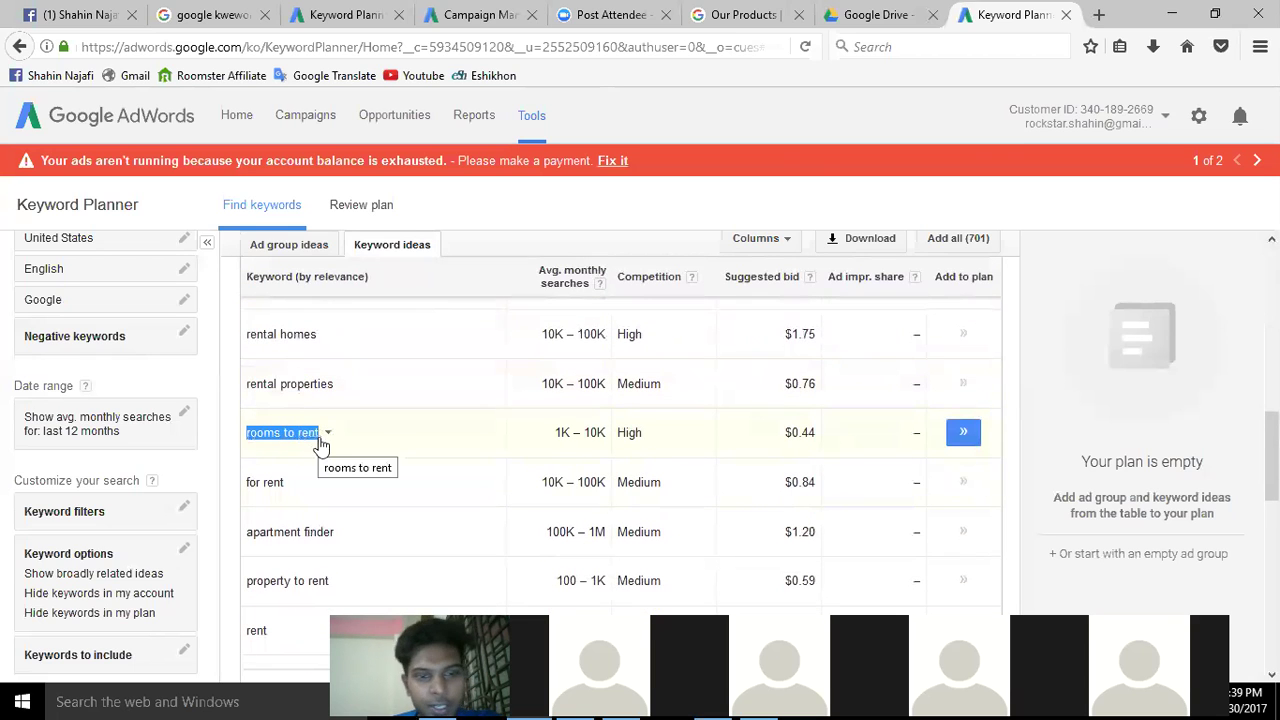
drag(816, 443, 797, 432)
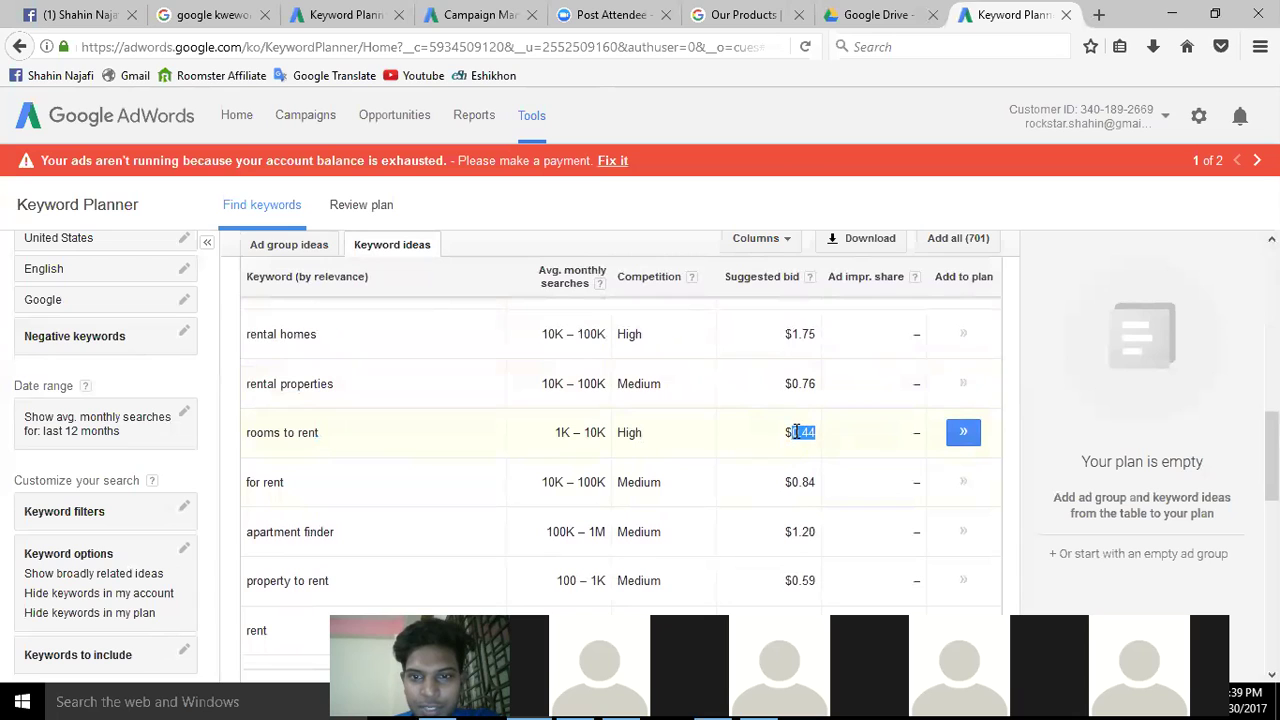
mouse_move(556, 437)
mouse_down()
mouse_move(612, 438)
mouse_move(563, 437)
mouse_up()
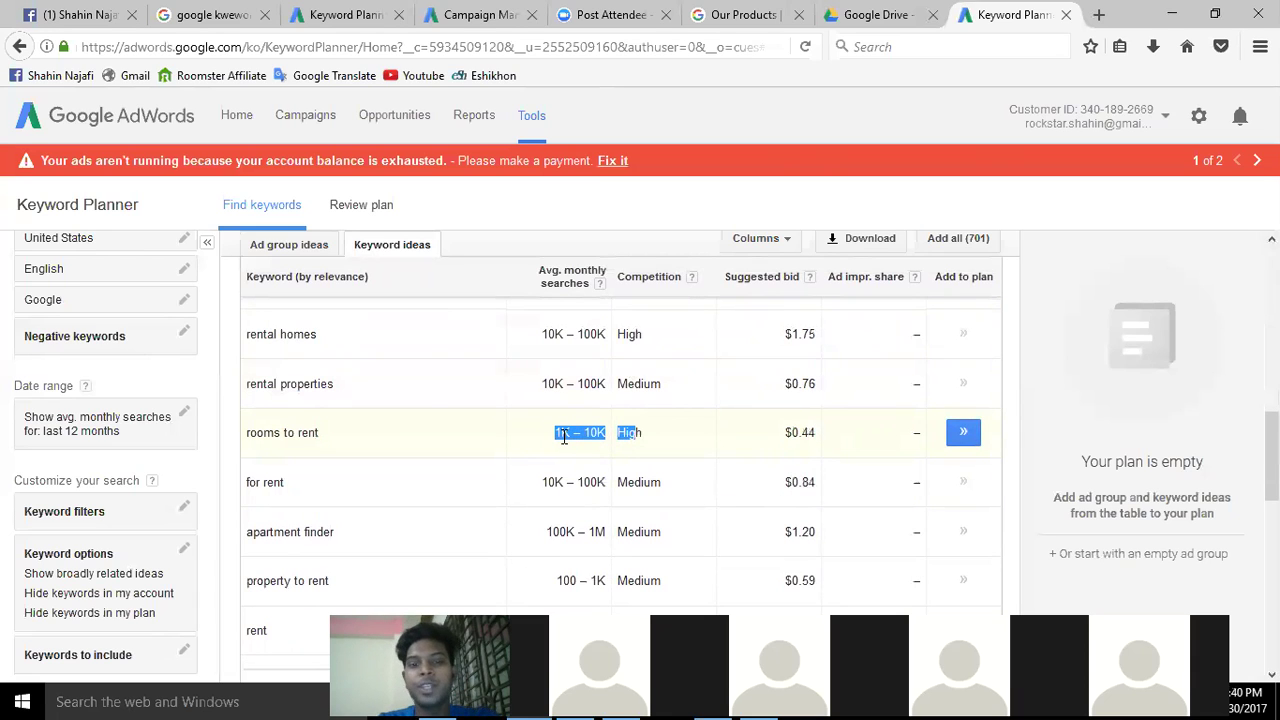
drag(563, 437, 618, 433)
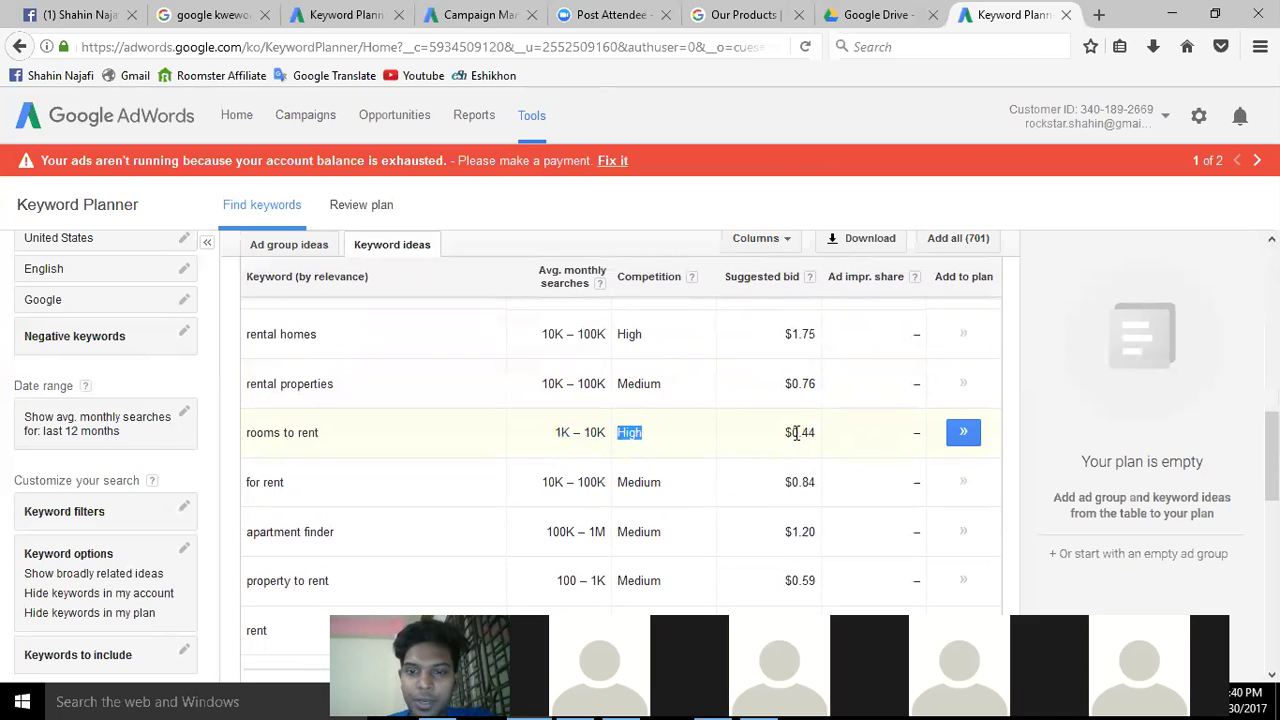
drag(795, 434, 818, 440)
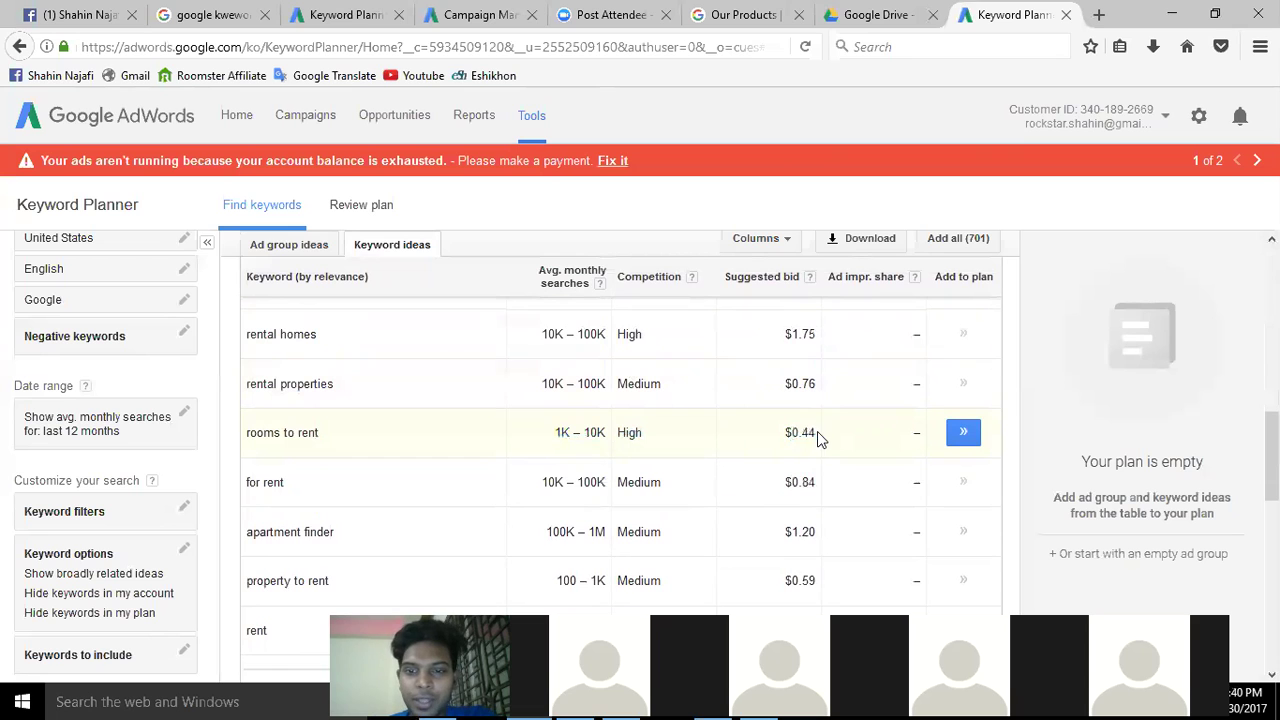
Look over the rest of the keyword ideas and check the average monthly searches of "homes for rent" and "rent a room"
scroll(500, 430, down, 3)
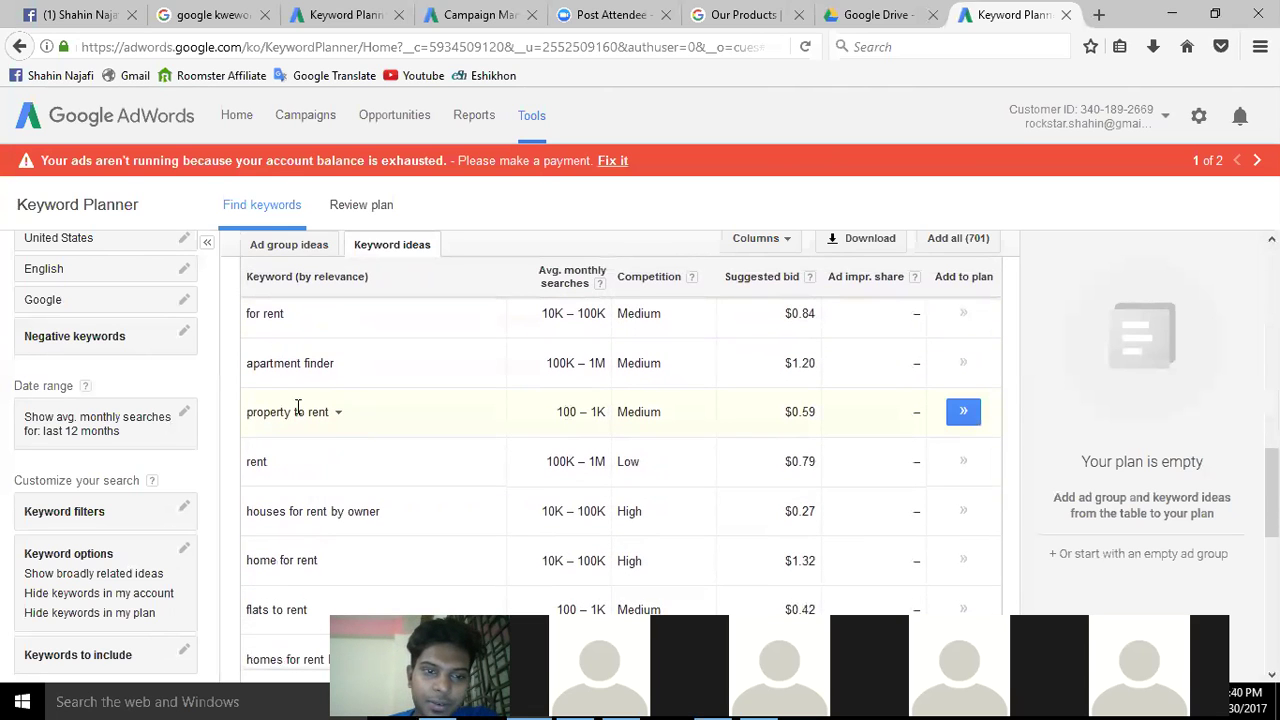
scroll(600, 400, down, 4)
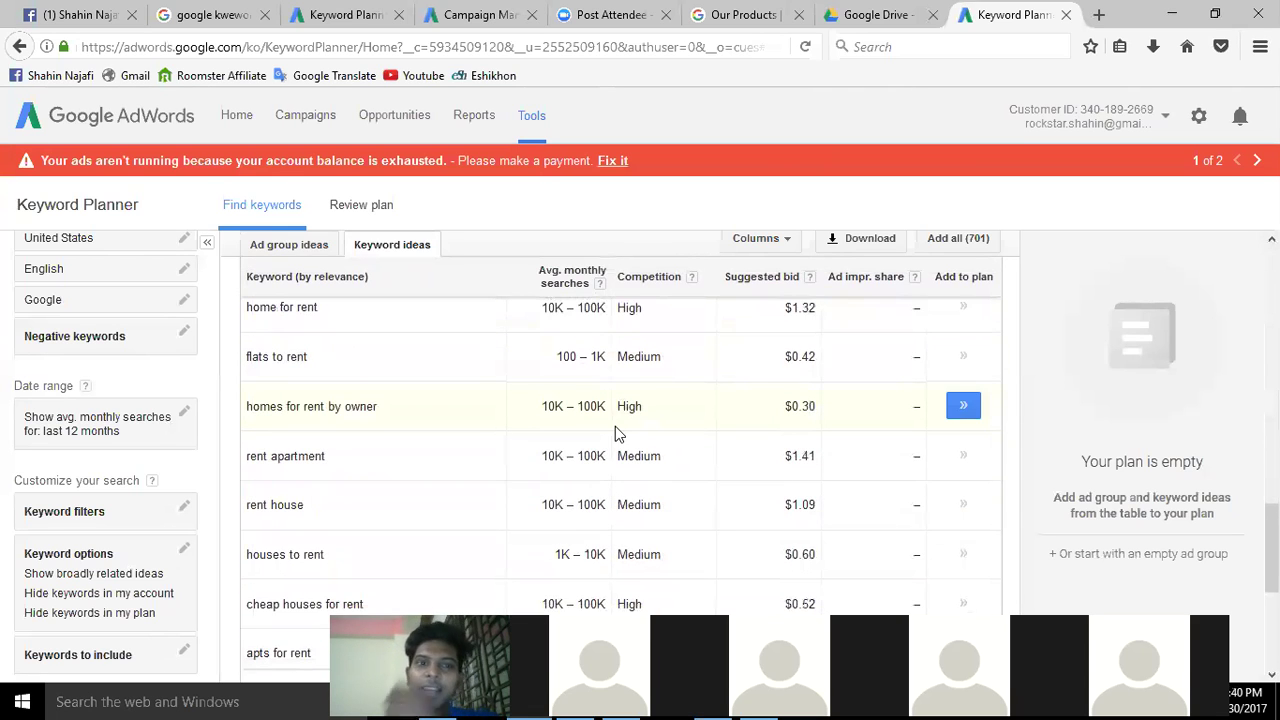
scroll(615, 426, up, 10)
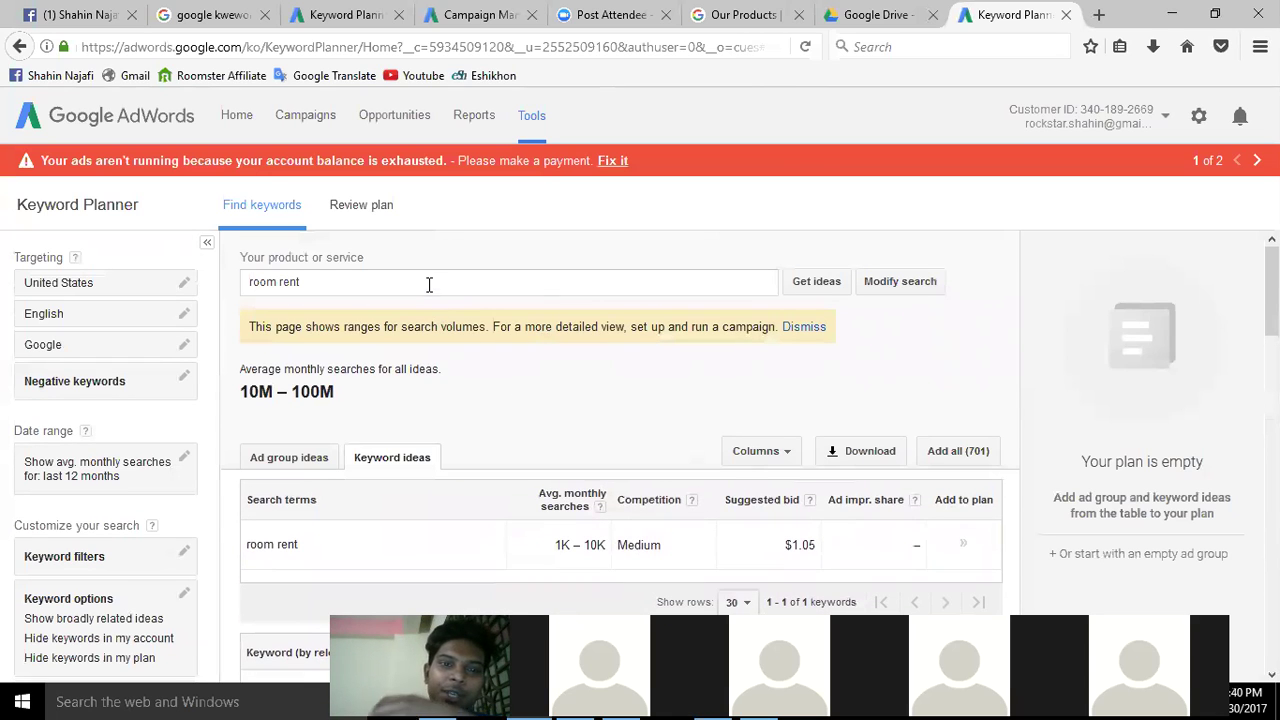
scroll(680, 408, down, 3)
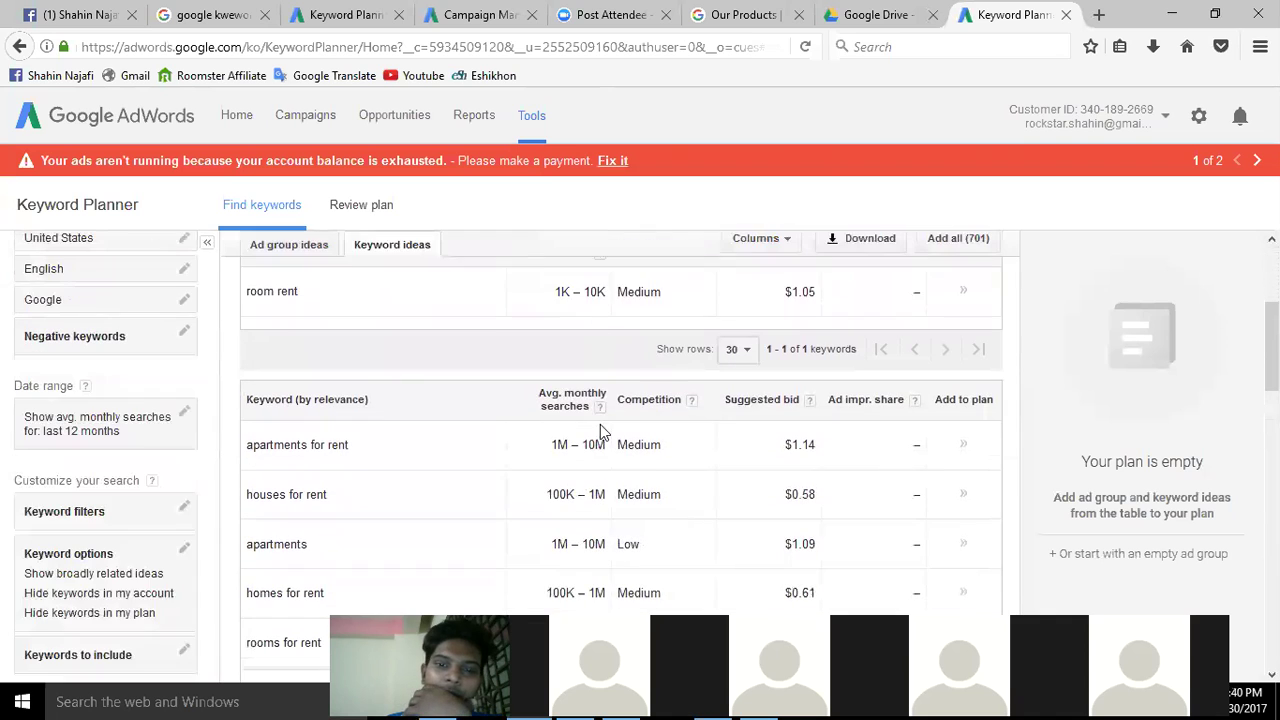
scroll(612, 452, down, 4)
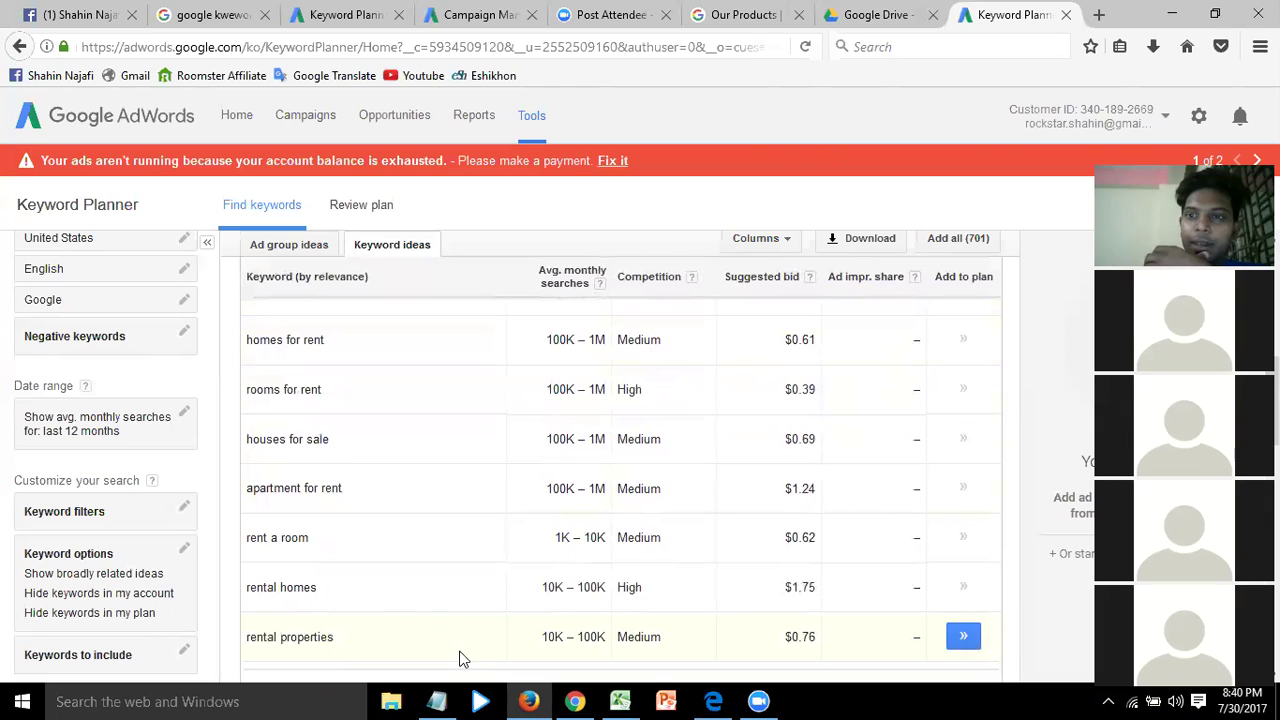
drag(547, 340, 629, 368)
click(590, 340)
scroll(579, 387, down, 3)
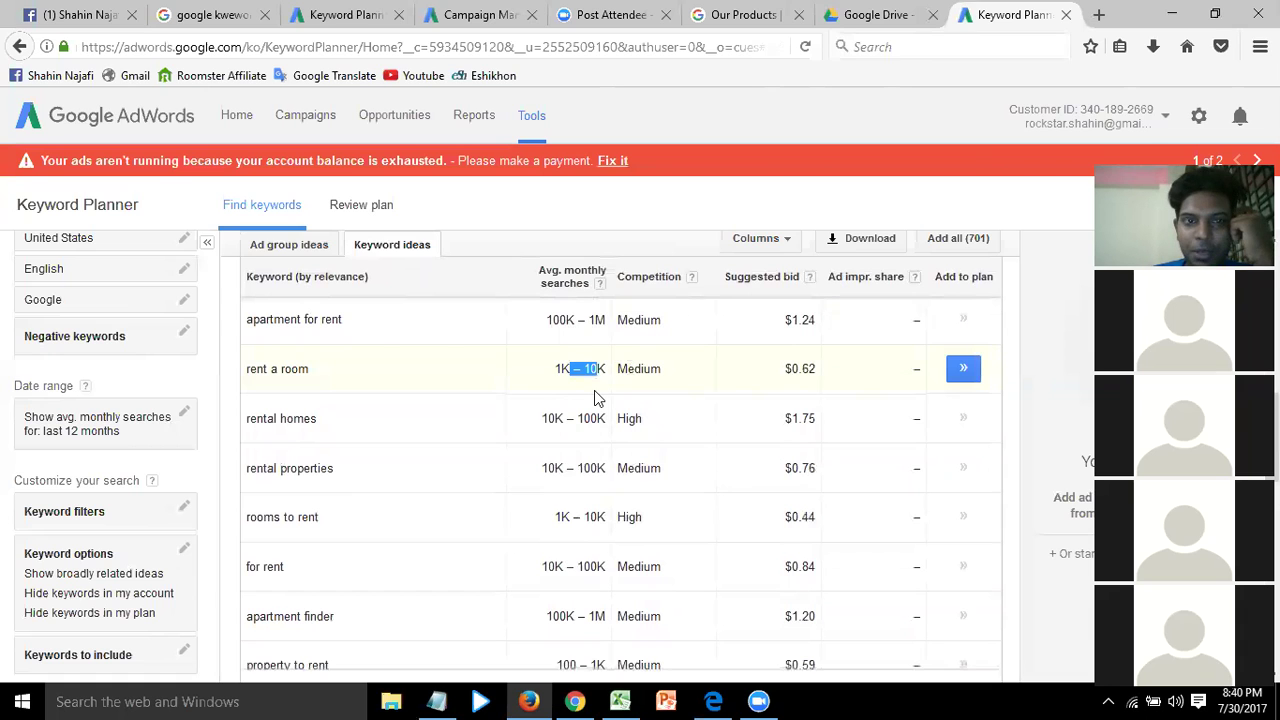
Switch to Chrome and open its extensions page in a new tab
click(574, 701)
click(1088, 14)
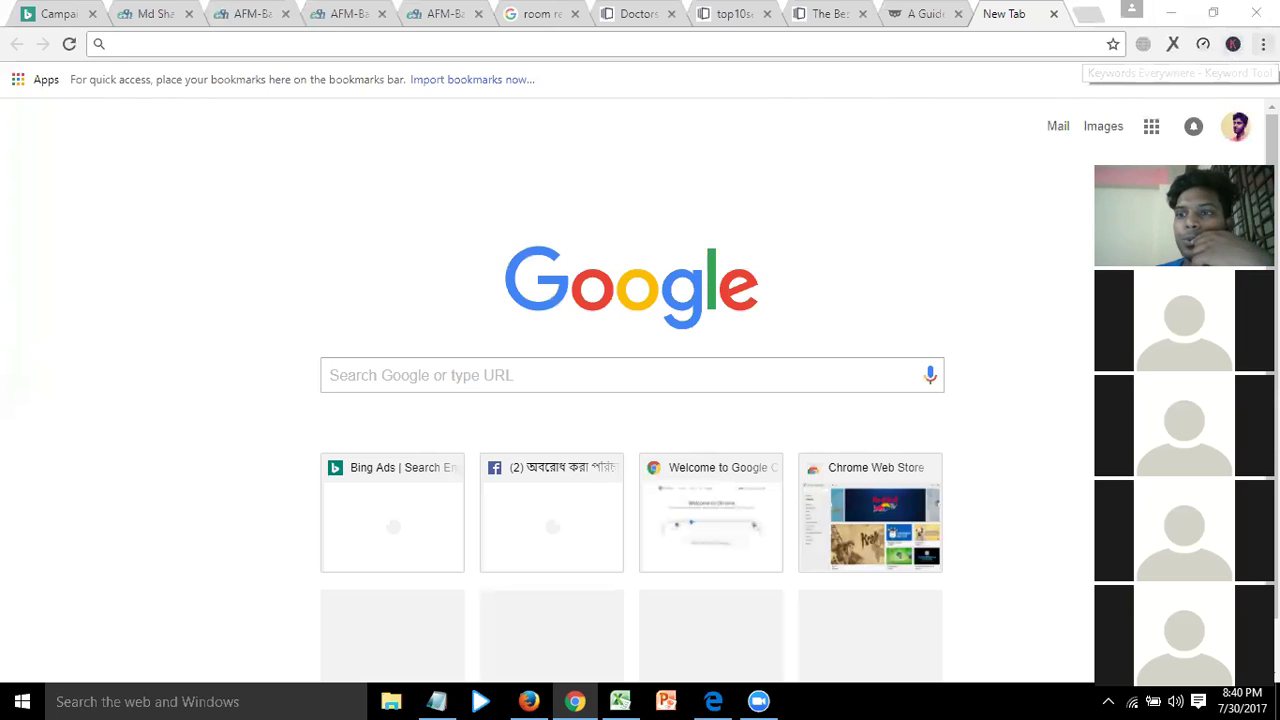
click(1263, 44)
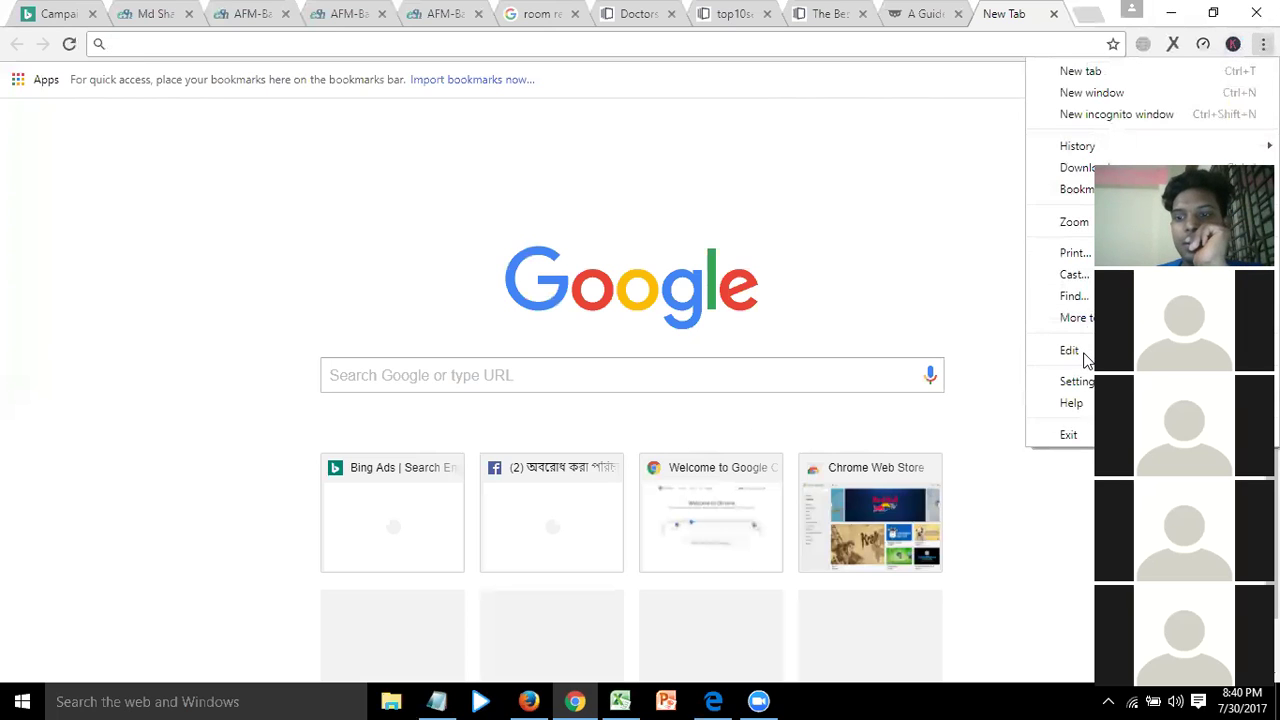
mouse_move(1090, 322)
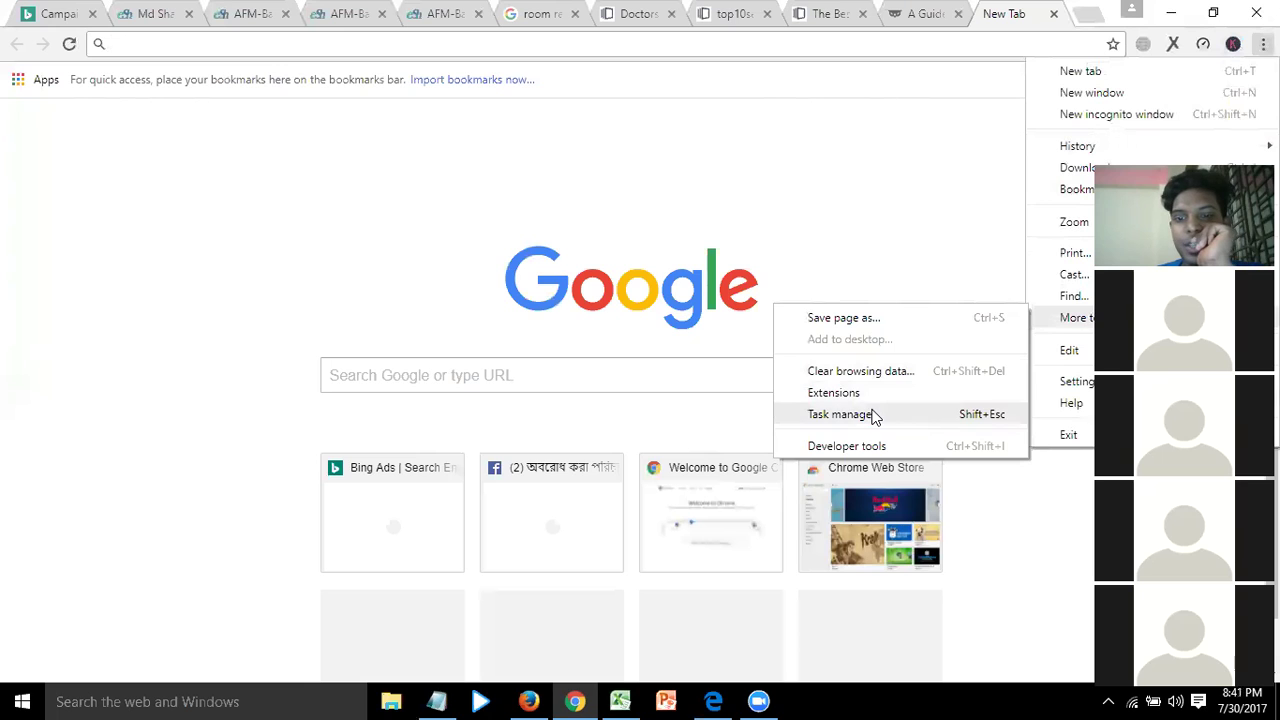
click(840, 394)
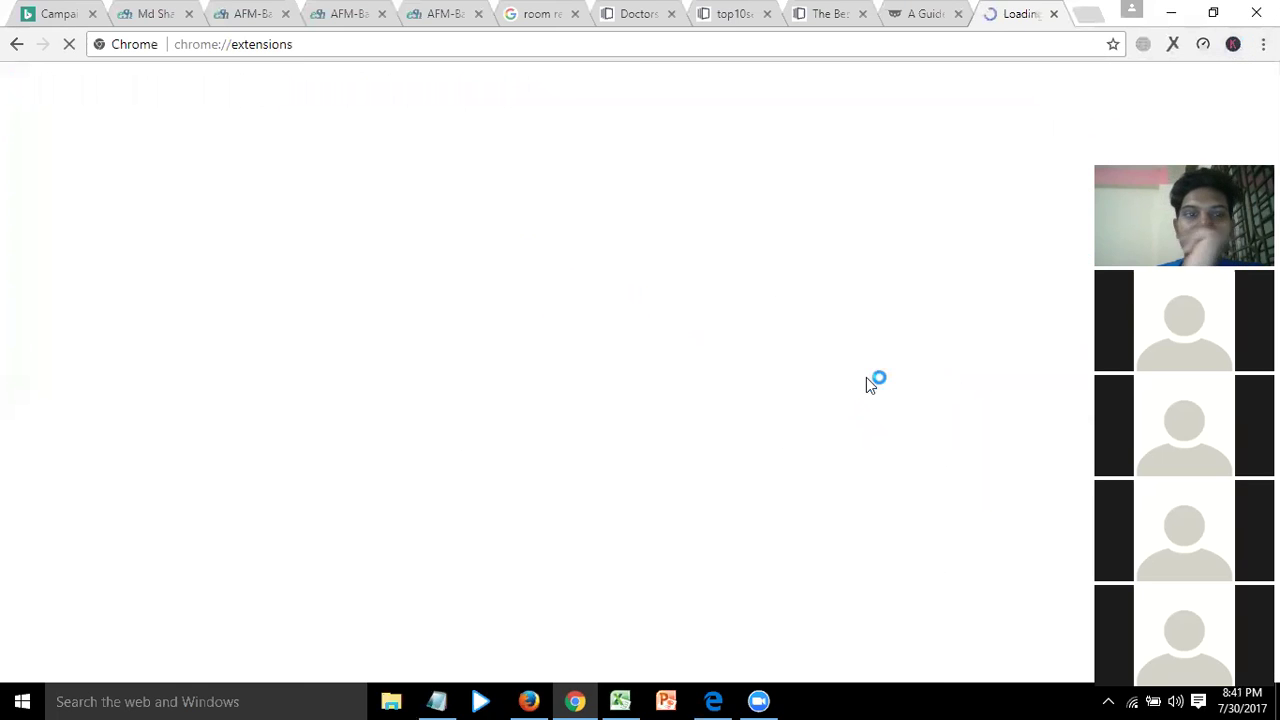
Open the Chrome Web Store from the extensions page and search it for "keywords everywhere"
scroll(476, 418, down, 4)
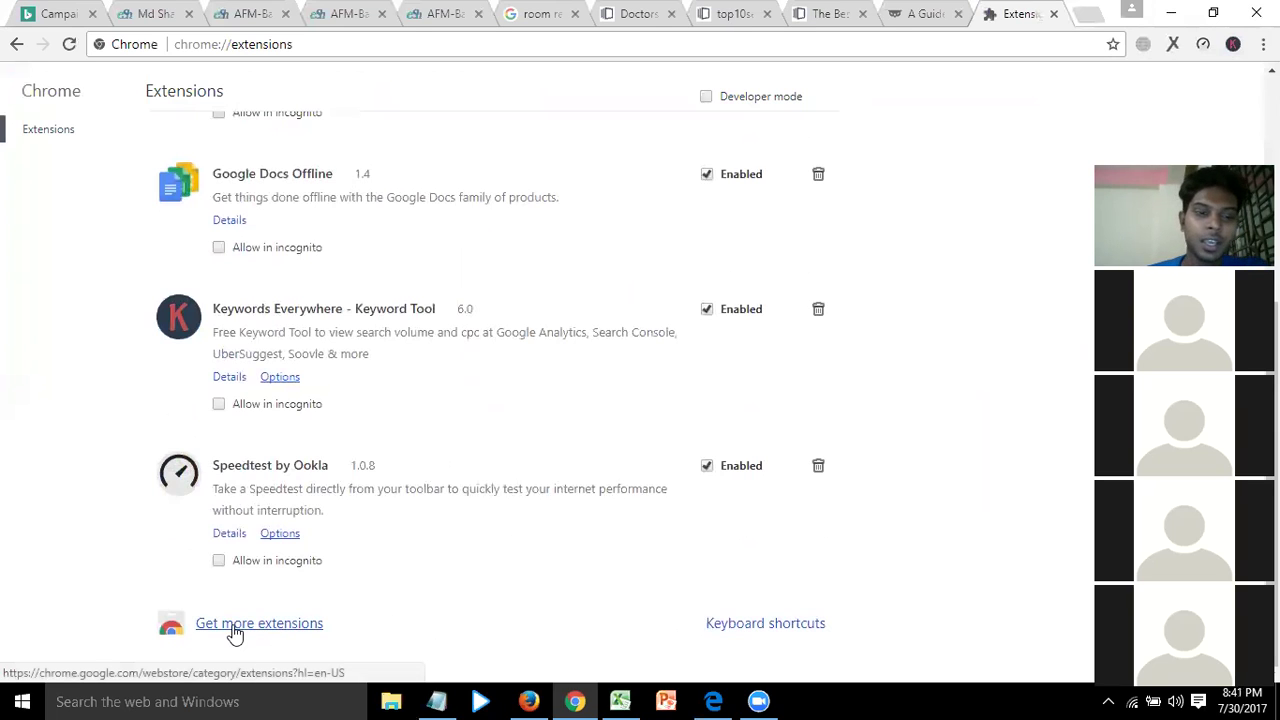
click(236, 628)
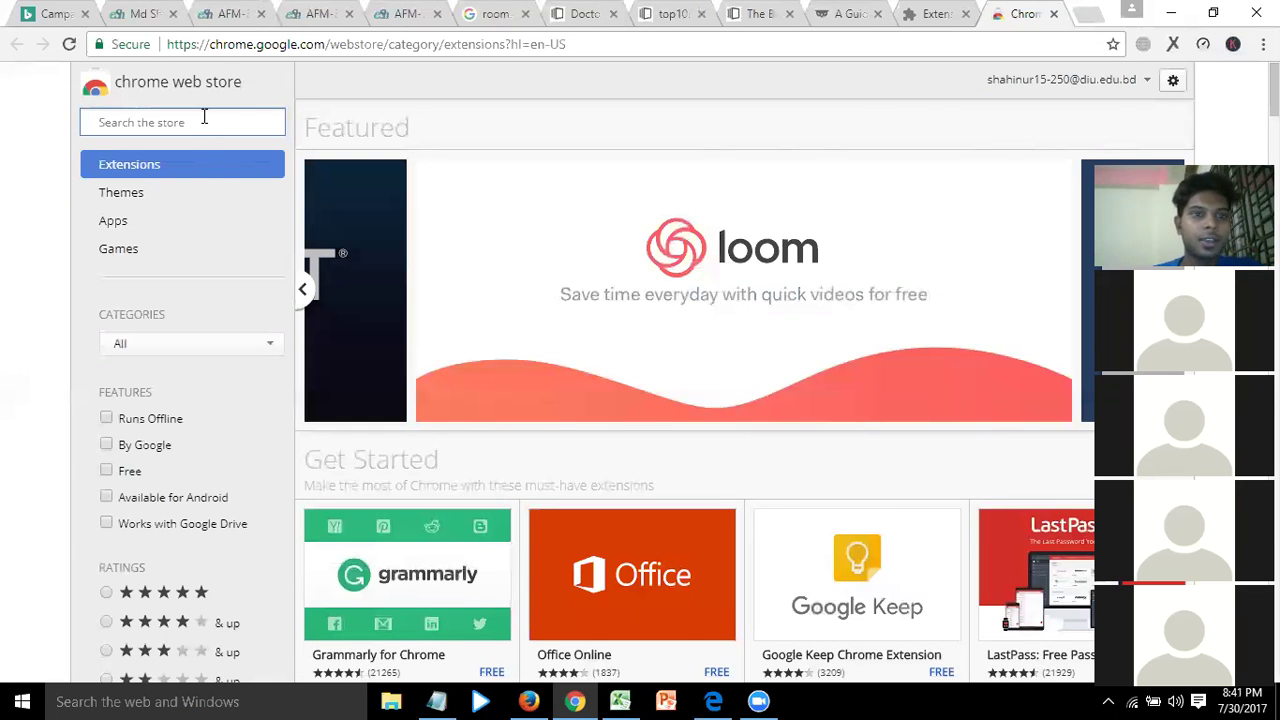
text(keywords)
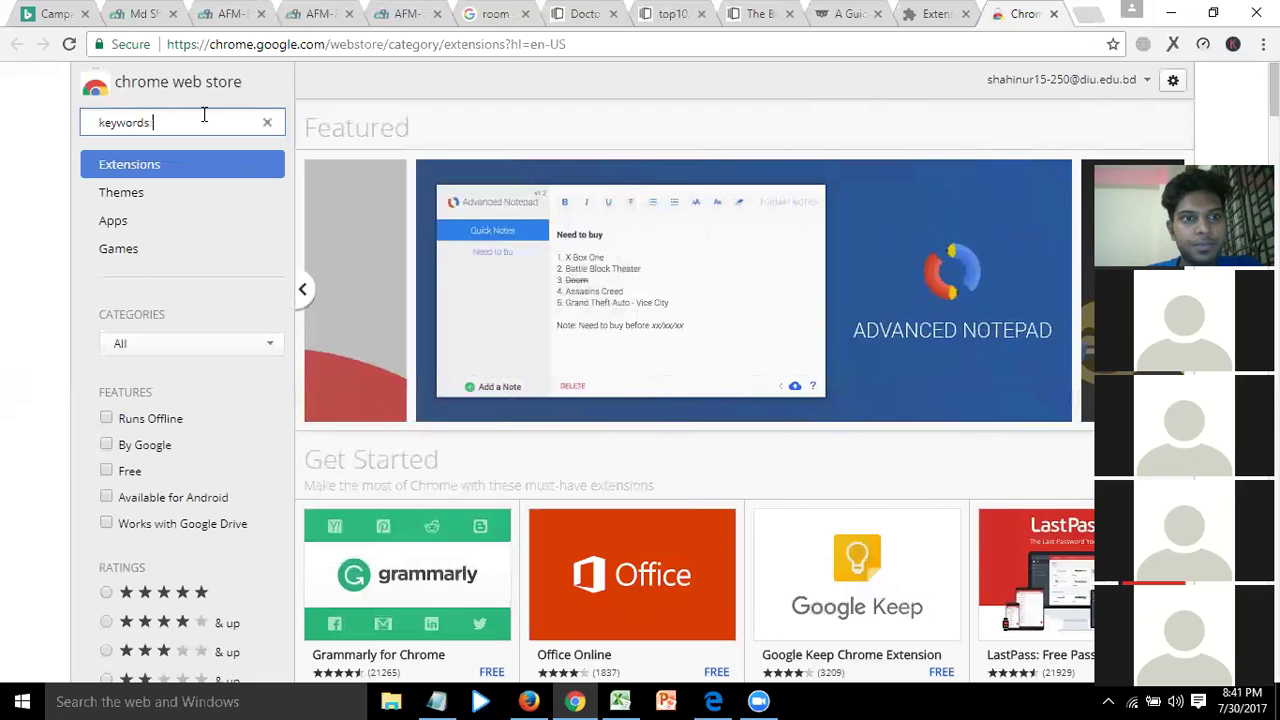
text( everyw)
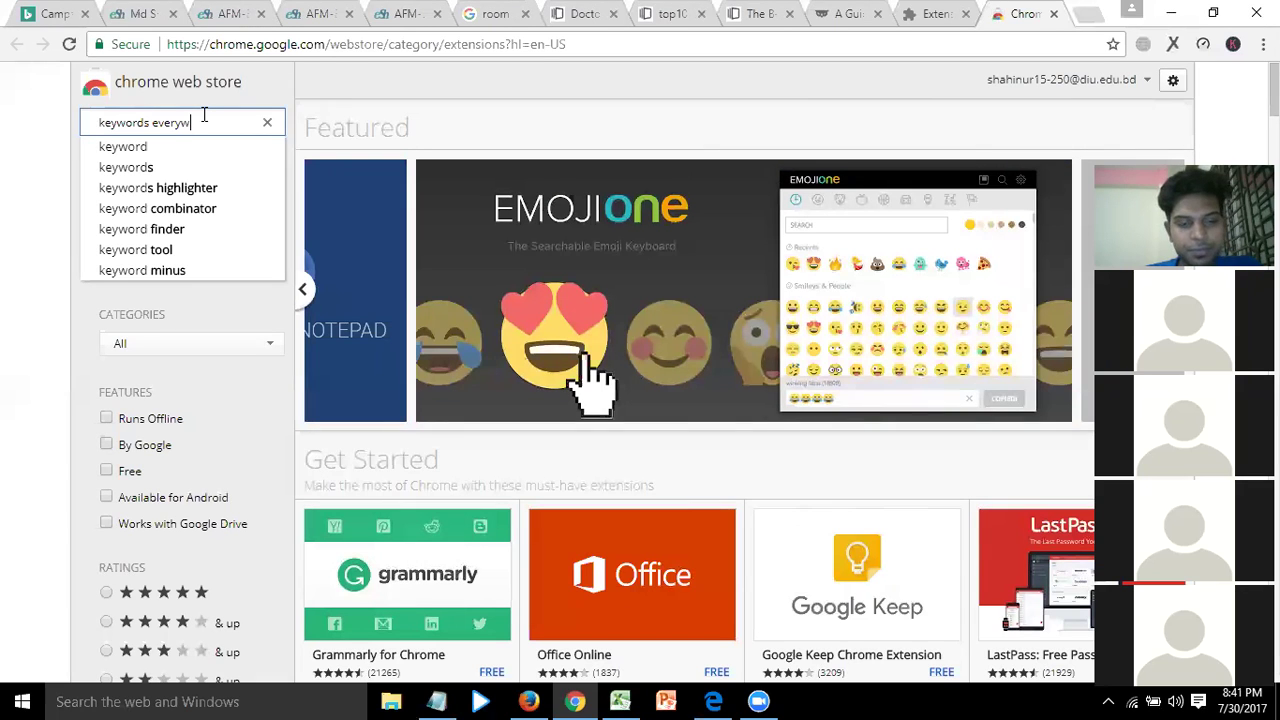
text(here)
key(Return)
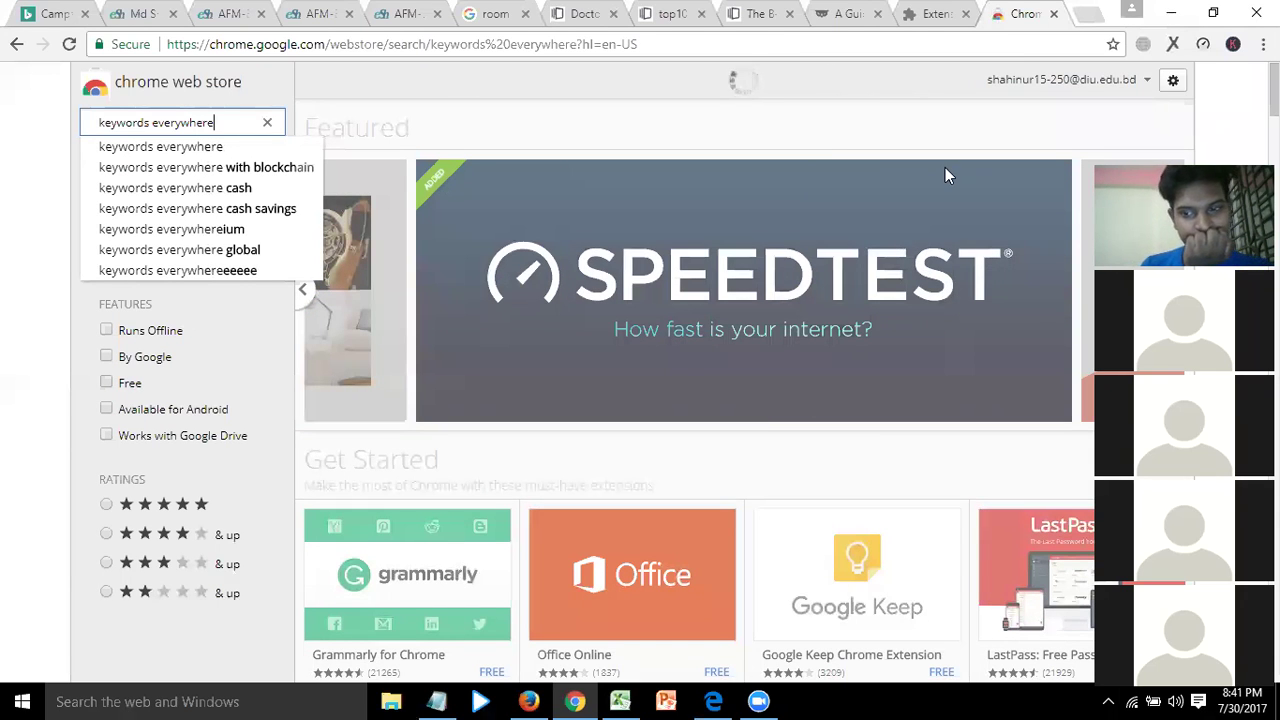
Look over the Chrome Web Store extension and app results for "keywords everywhere"
click(1135, 701)
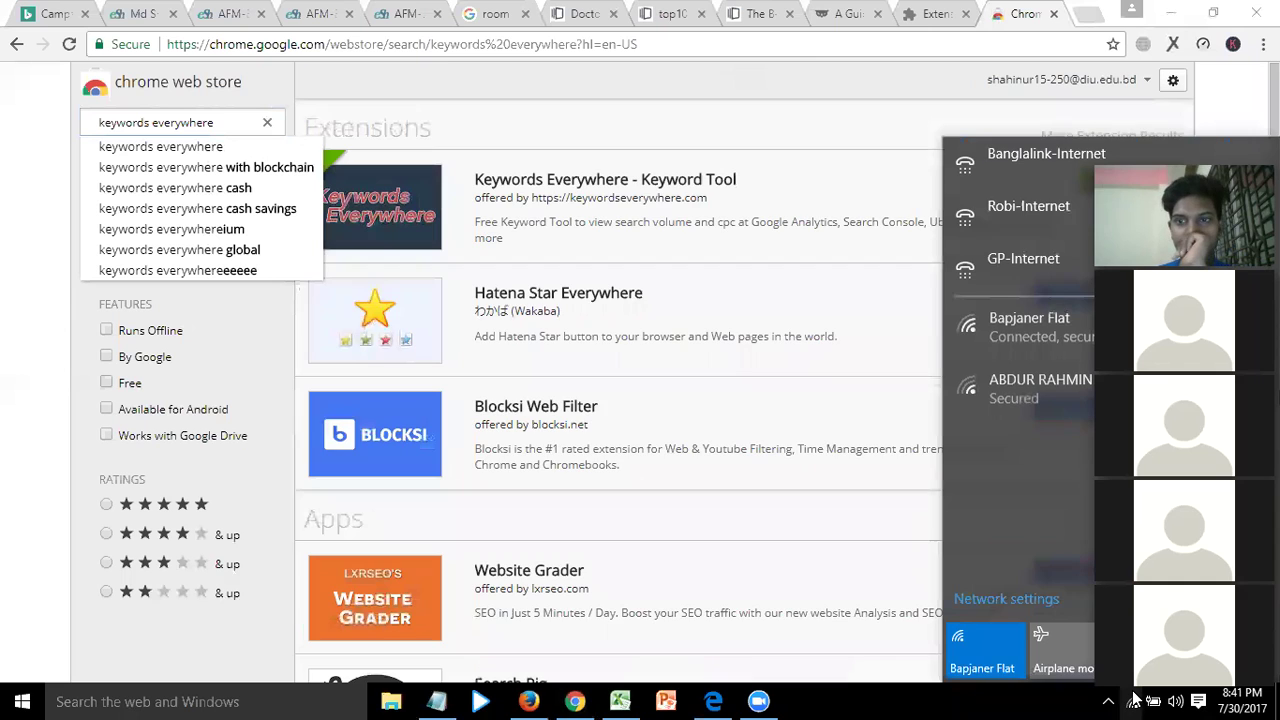
click(651, 257)
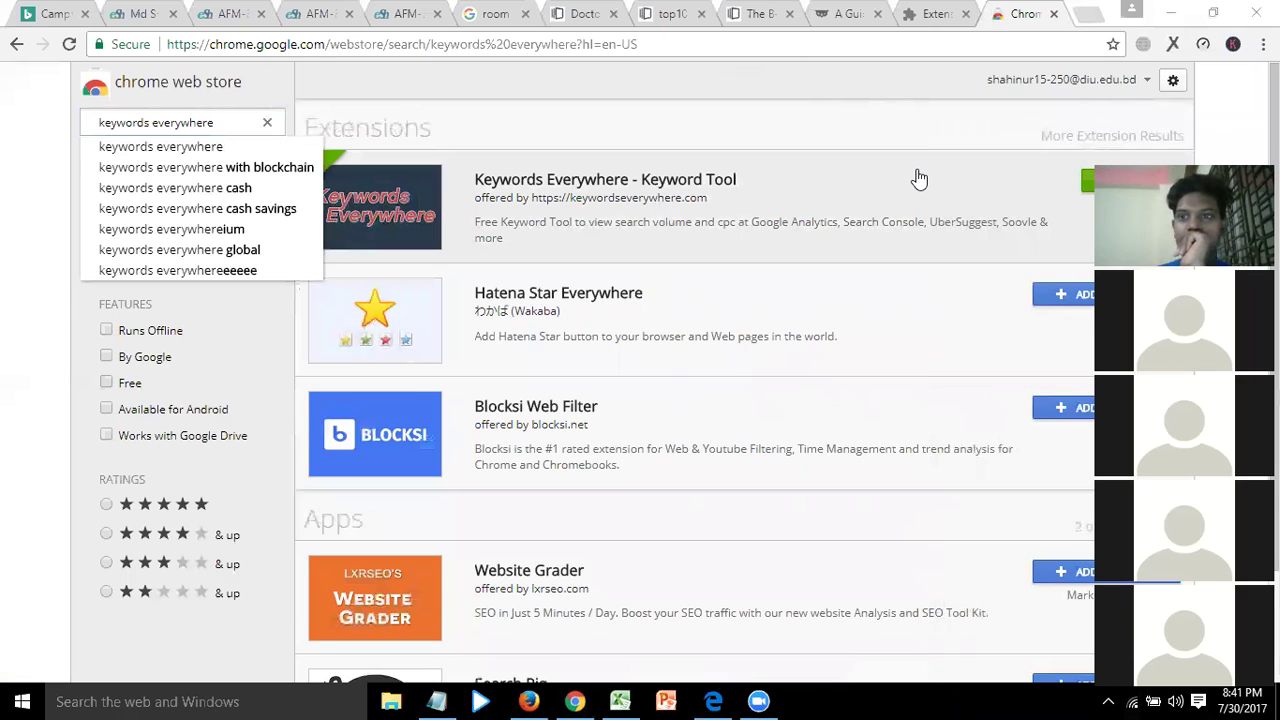
scroll(919, 178, down, 1)
scroll(897, 203, down, 1)
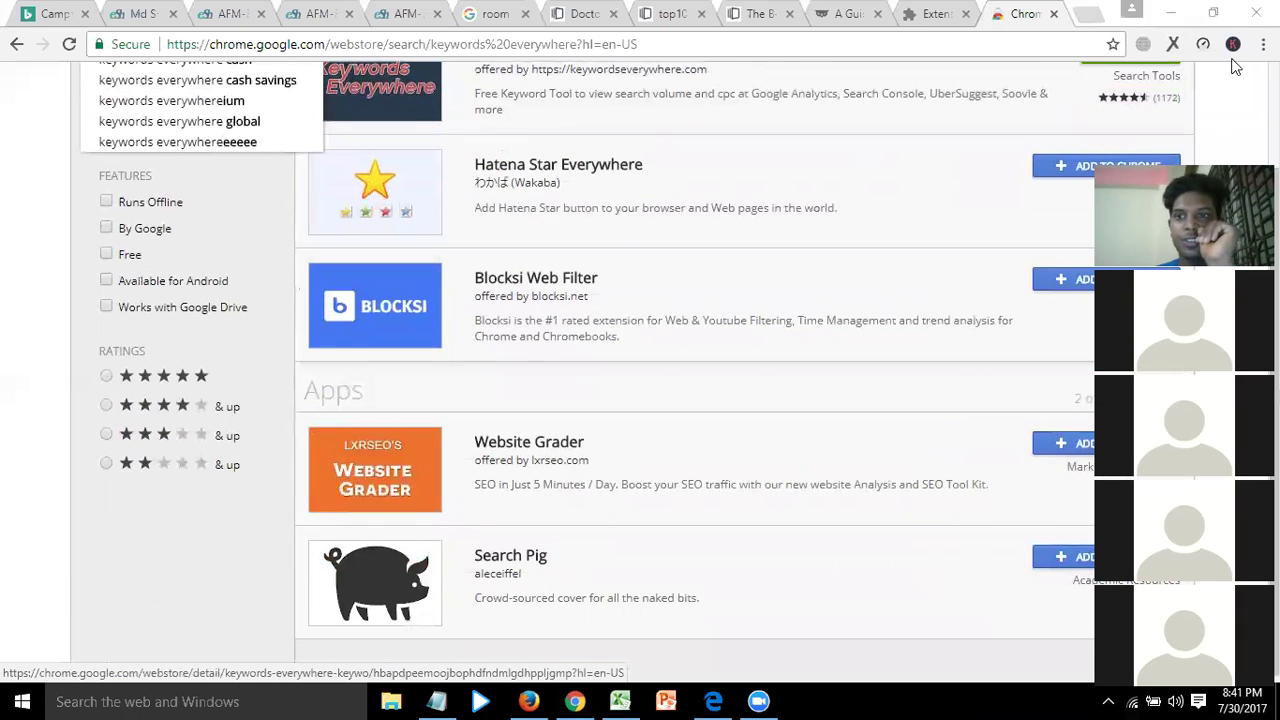
scroll(1236, 66, down, 1)
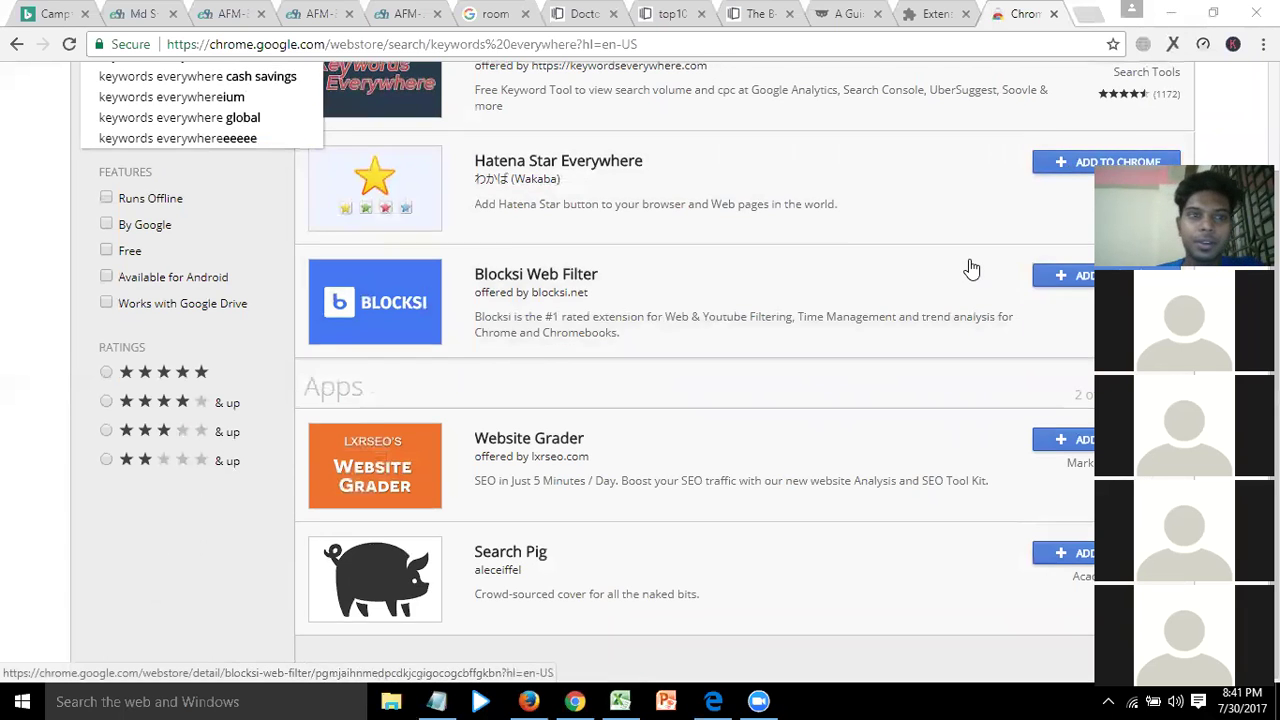
scroll(966, 266, up, 2)
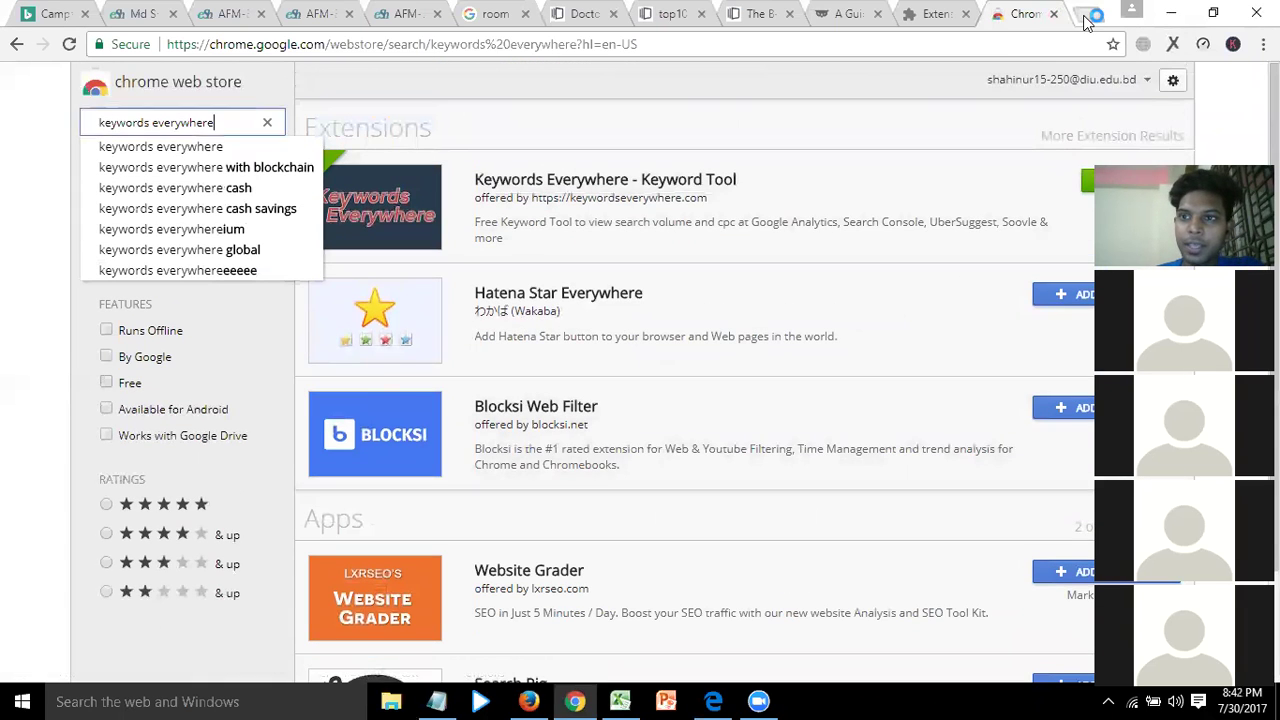
Search Google for "room rent" in a new tab
click(1086, 16)
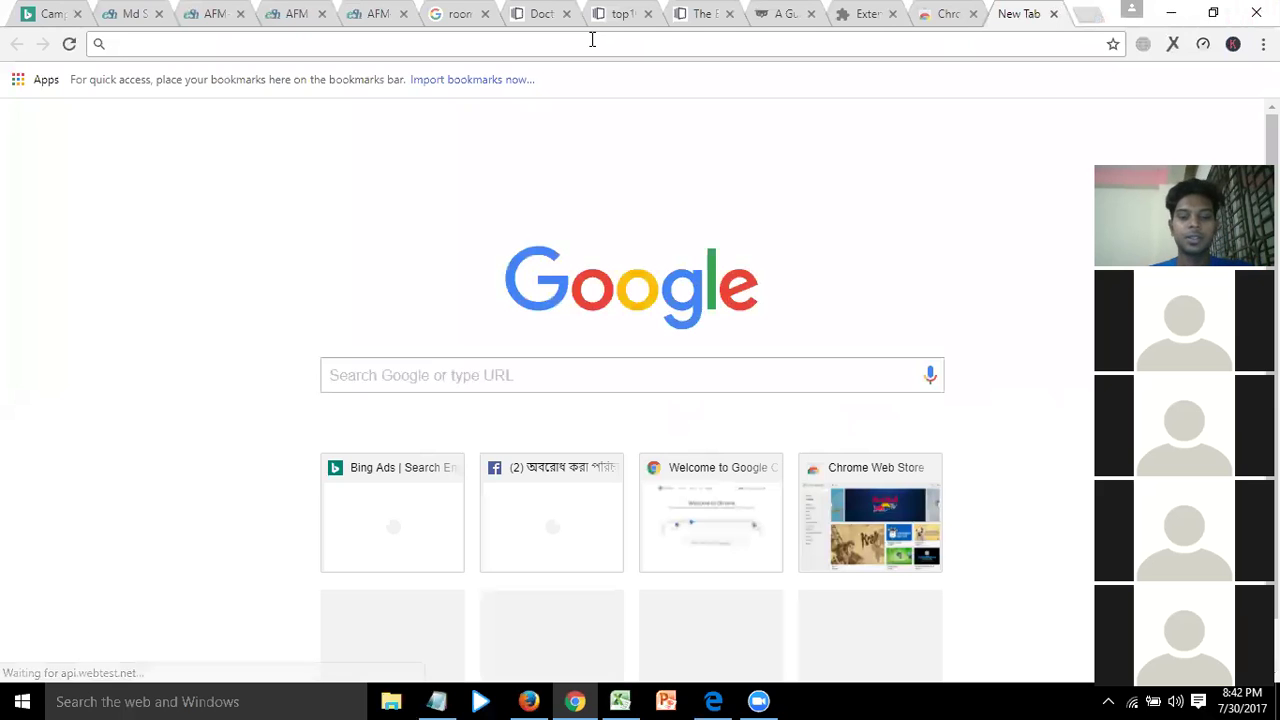
text(room rent)
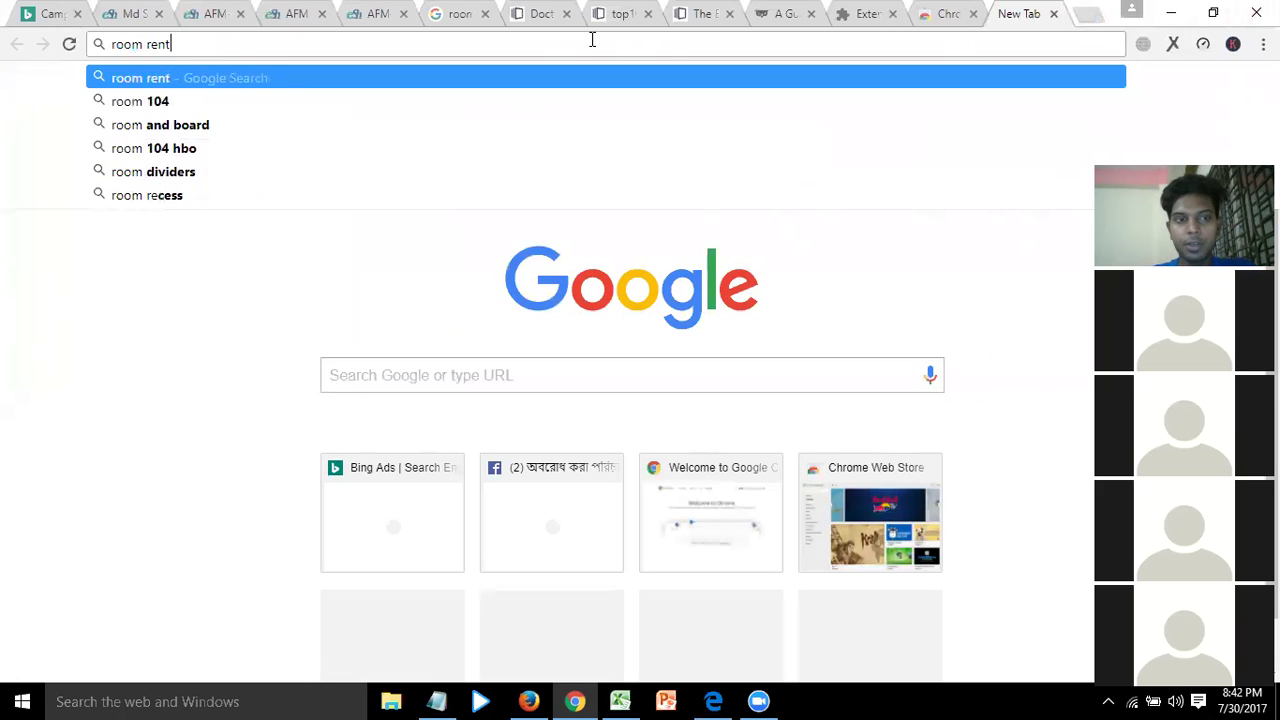
key(Return)
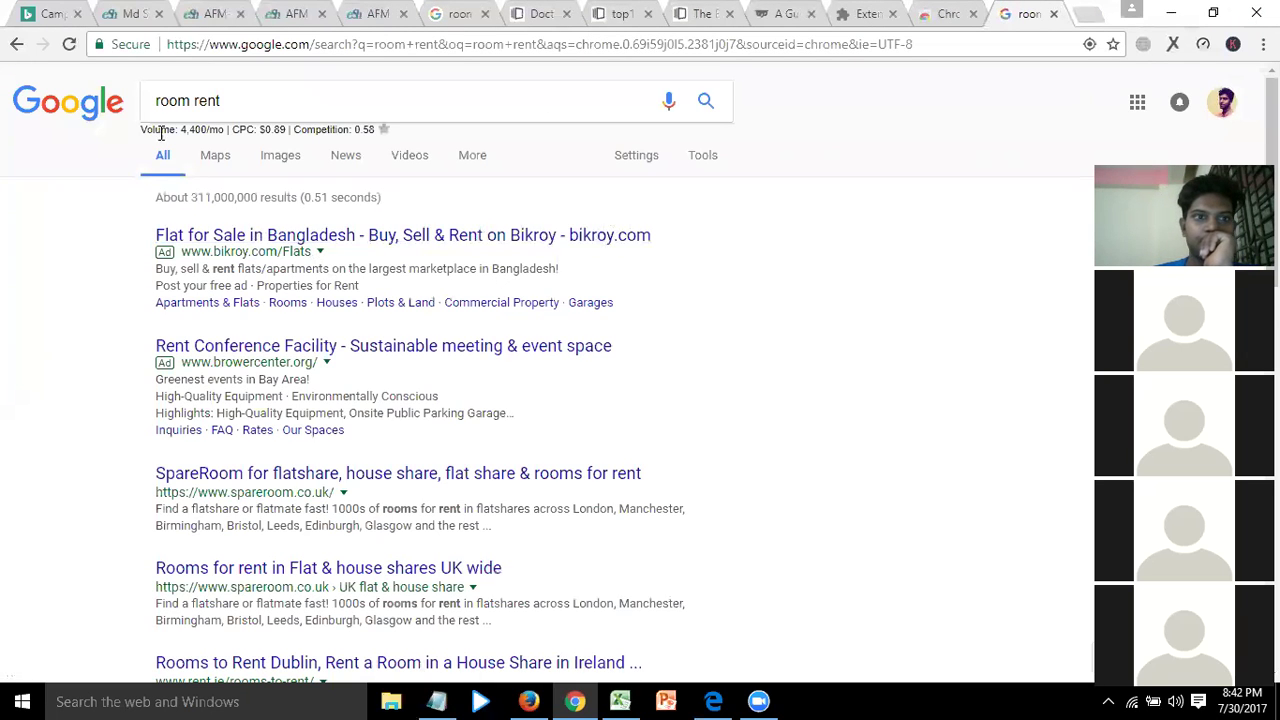
Examine the volume, CPC and competition metrics shown for the "room rent" search
drag(141, 130, 368, 133)
click(208, 129)
click(150, 130)
click(183, 130)
click(286, 129)
click(368, 133)
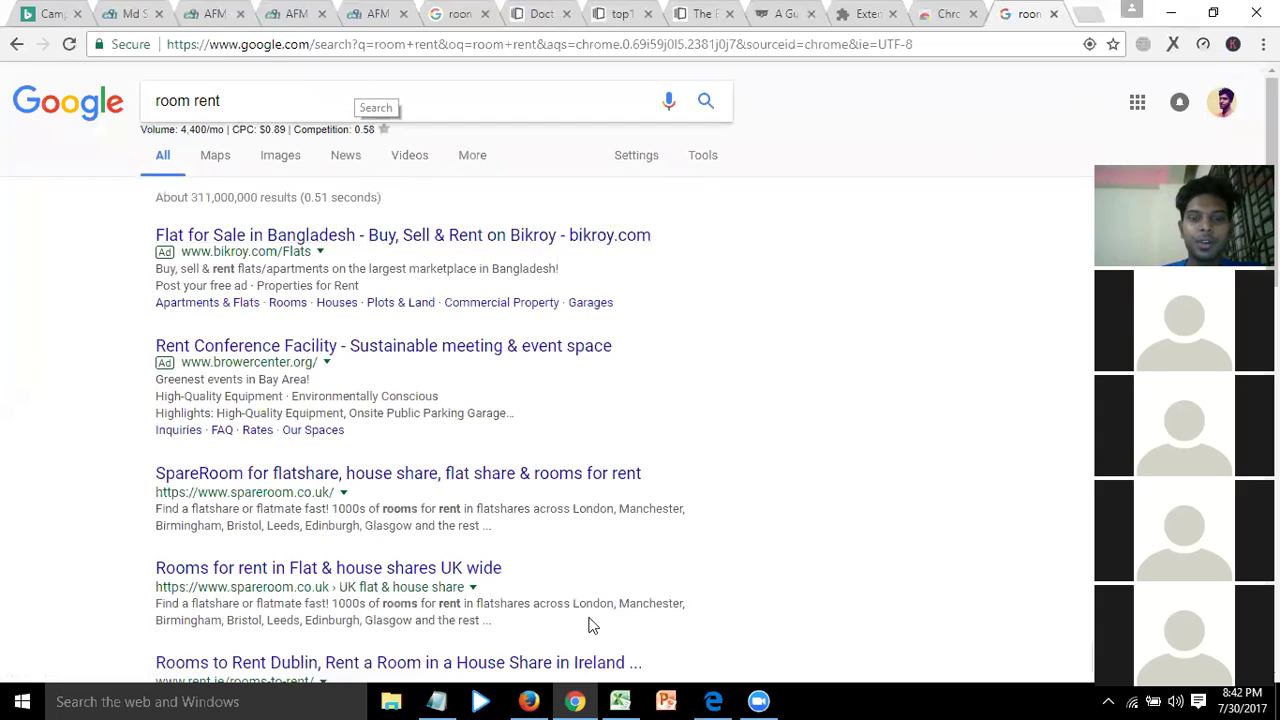
Compare the "room rent" volume and CPC in Chrome with the AdWords Keyword Planner ideas in Firefox, including "apartment for rent"
click(528, 701)
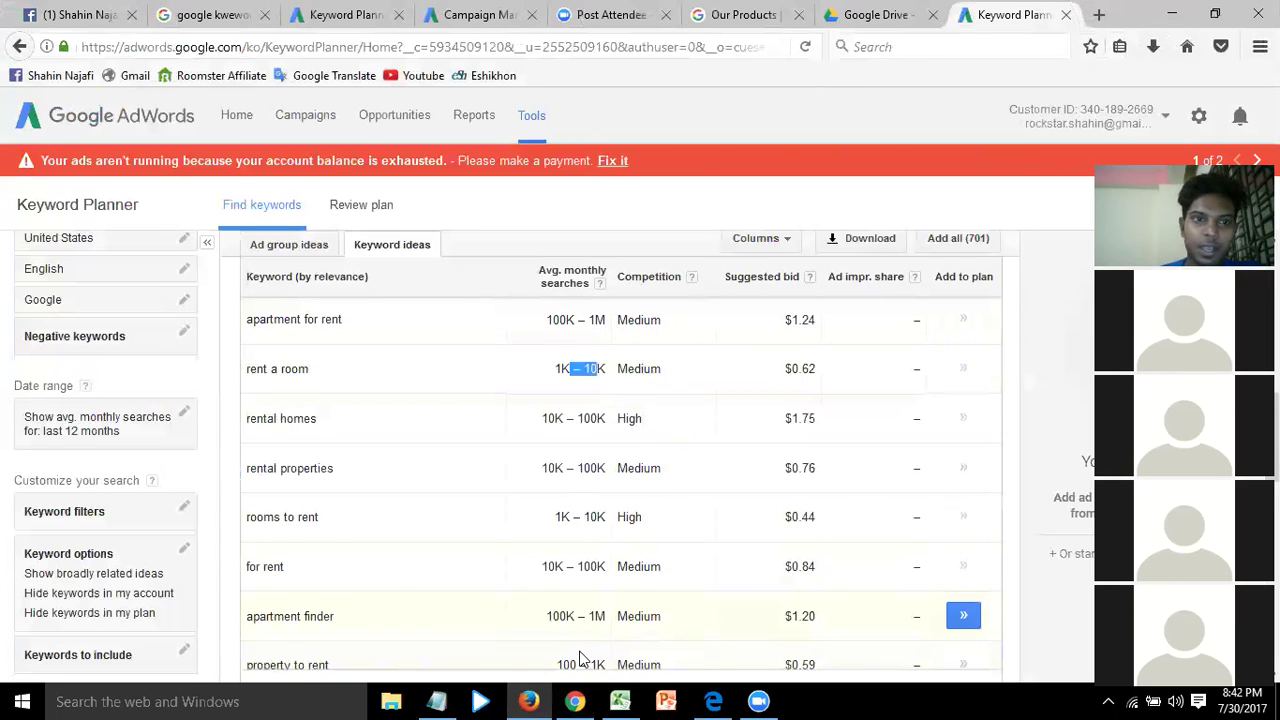
click(574, 701)
drag(183, 128, 301, 127)
click(276, 128)
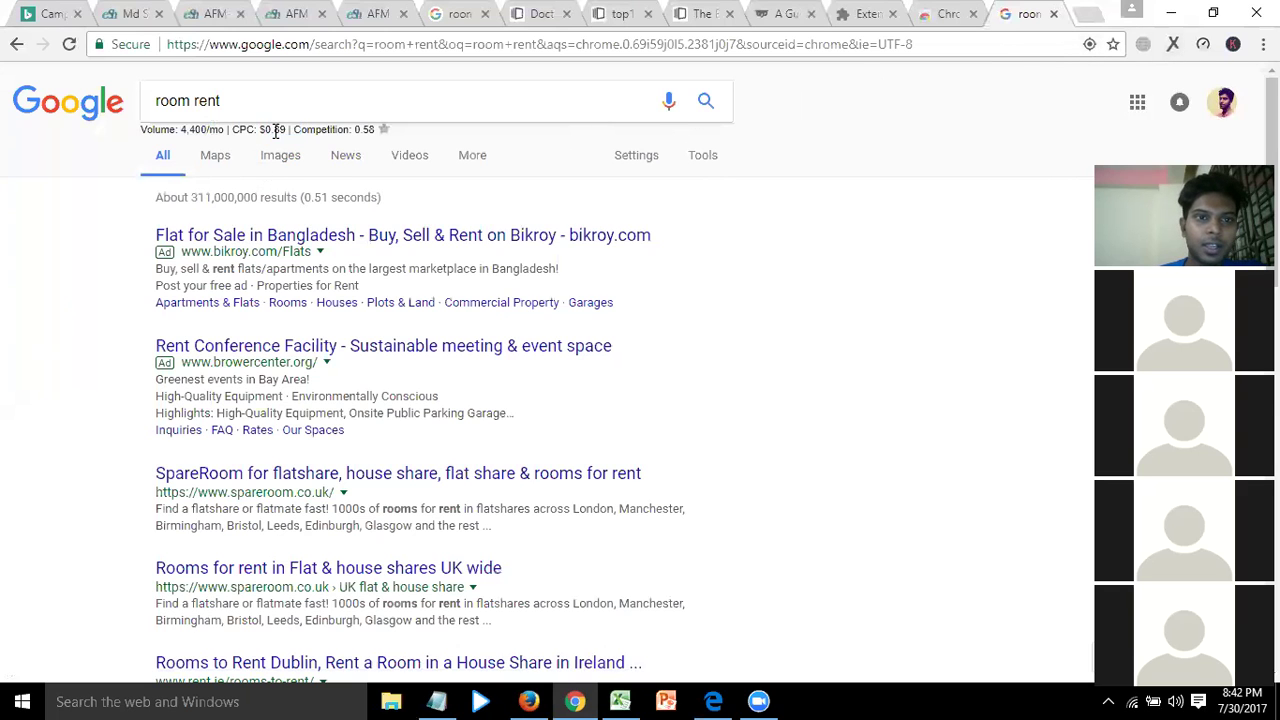
click(529, 701)
drag(257, 322, 340, 320)
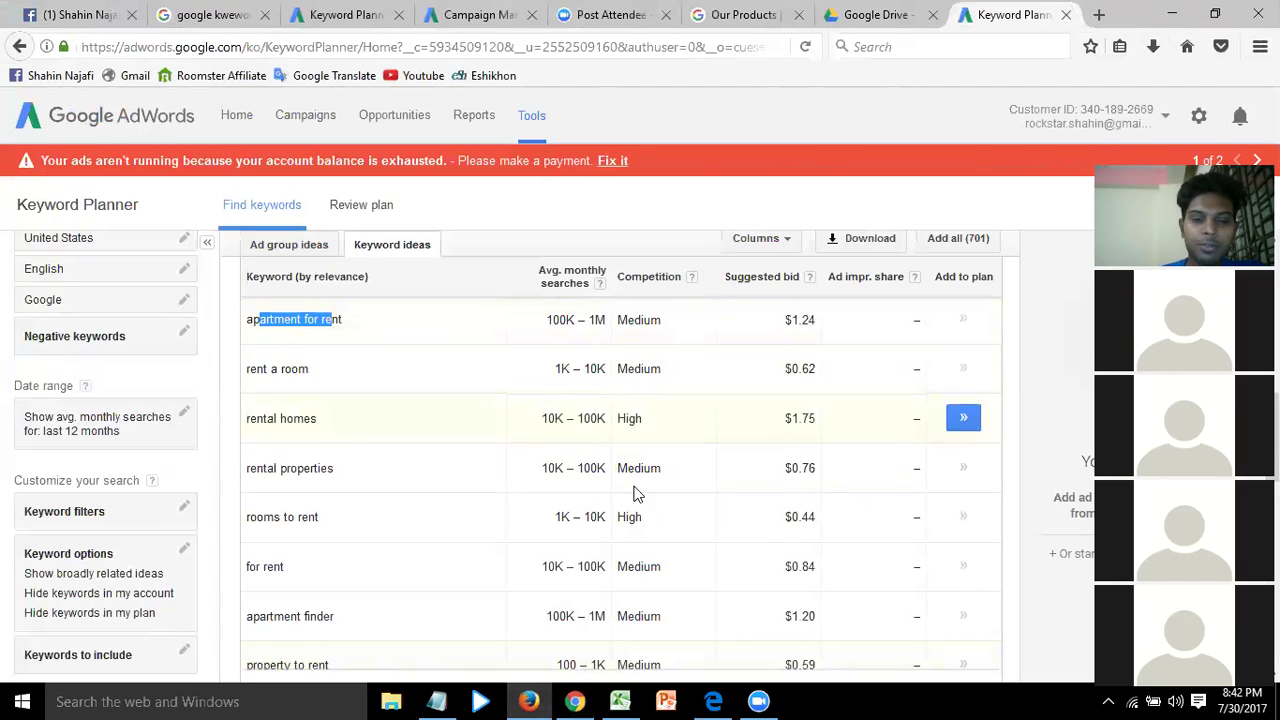
Switch back to Chrome and check the monthly search volume of "room rent" on the Google results page
click(574, 701)
click(256, 88)
click(74, 160)
drag(184, 129, 212, 129)
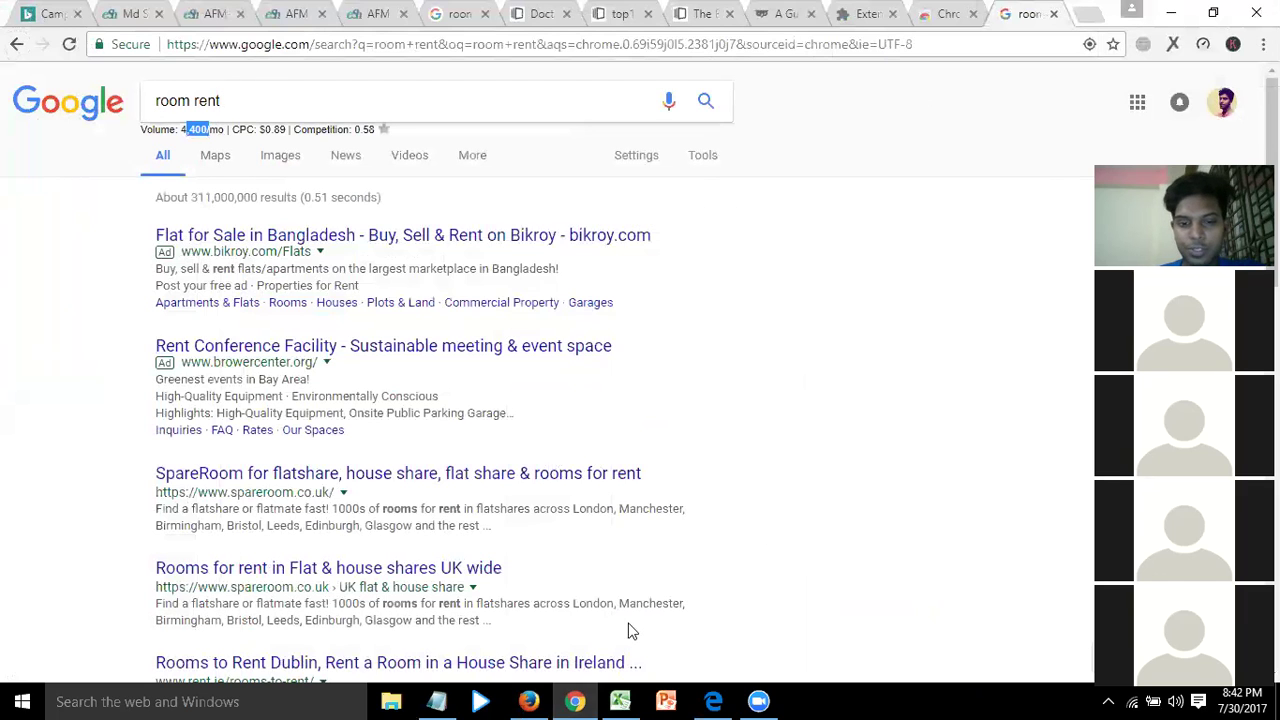
click(578, 700)
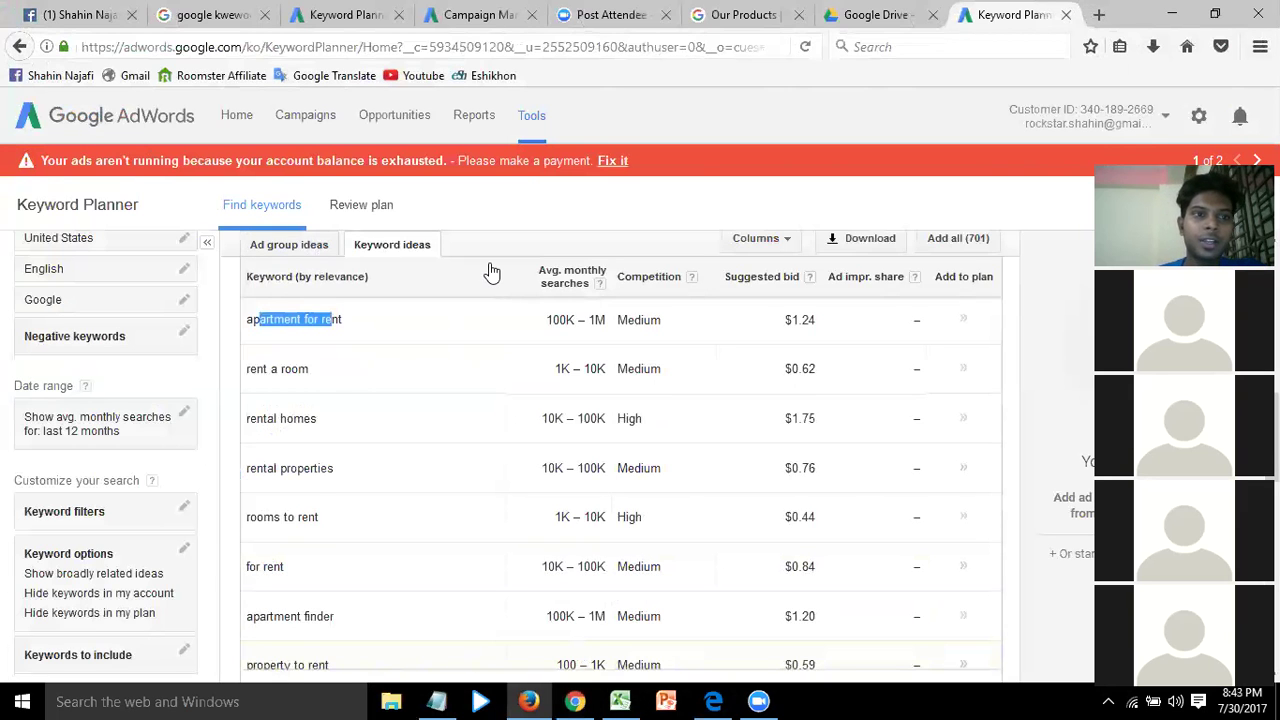
click(528, 701)
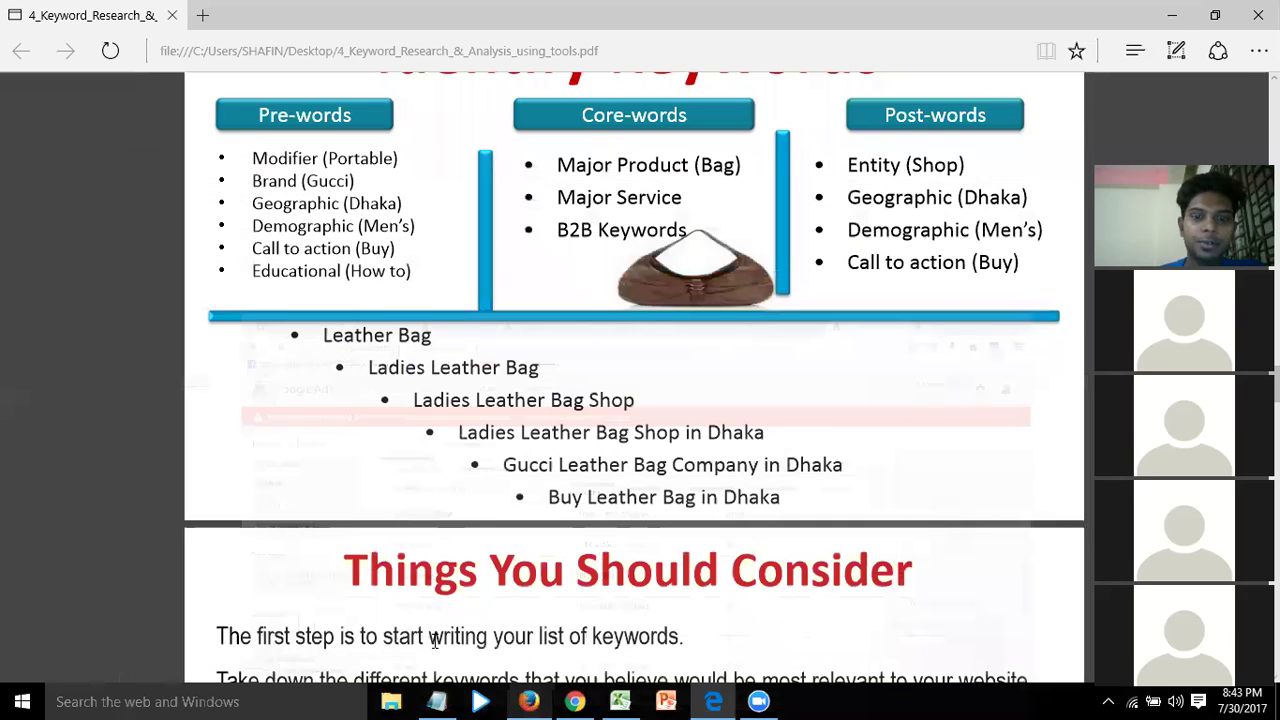
click(528, 701)
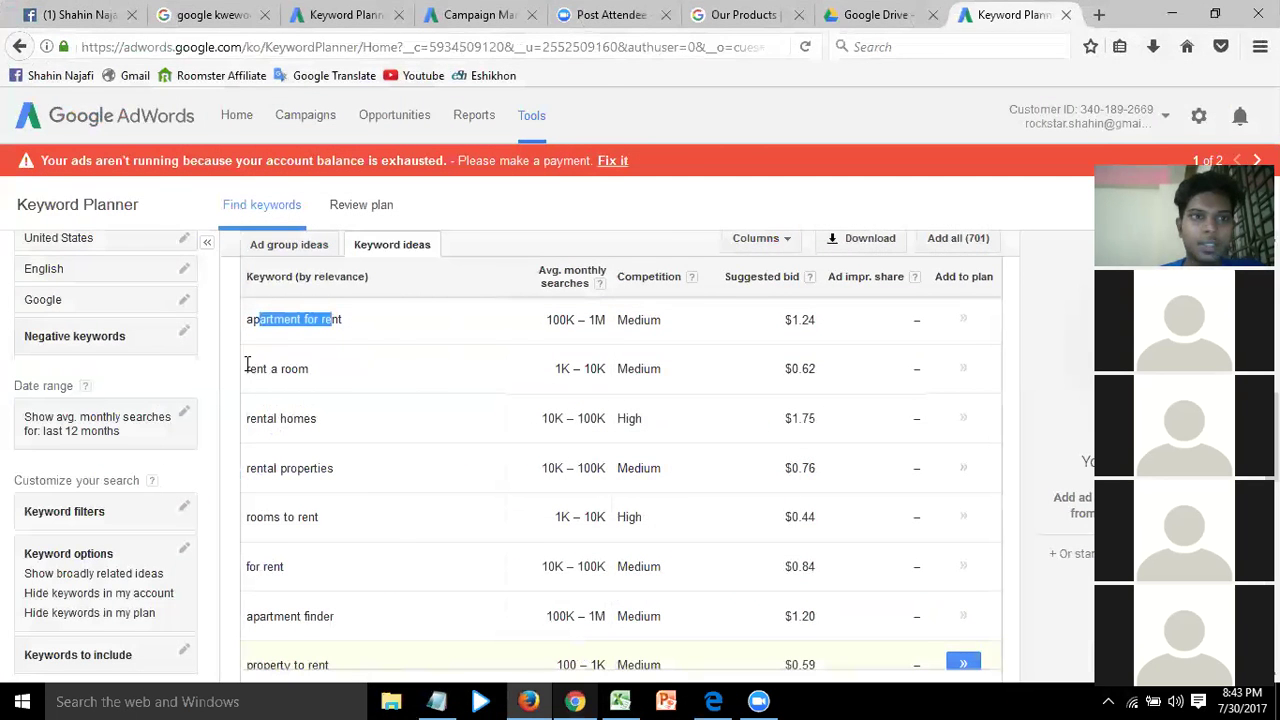
Switch to the Bing Ads campaigns page in Chrome, open its Keyword Planner and dismiss the What's New notice
click(574, 701)
click(50, 13)
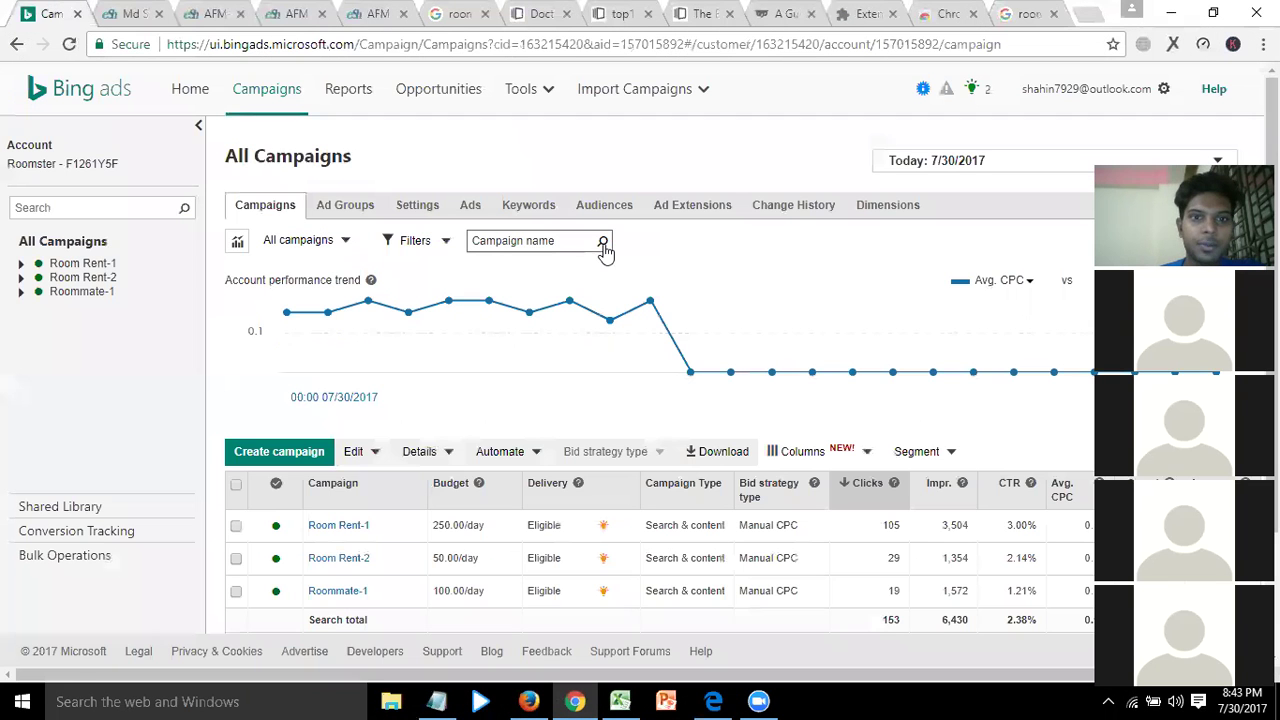
click(551, 114)
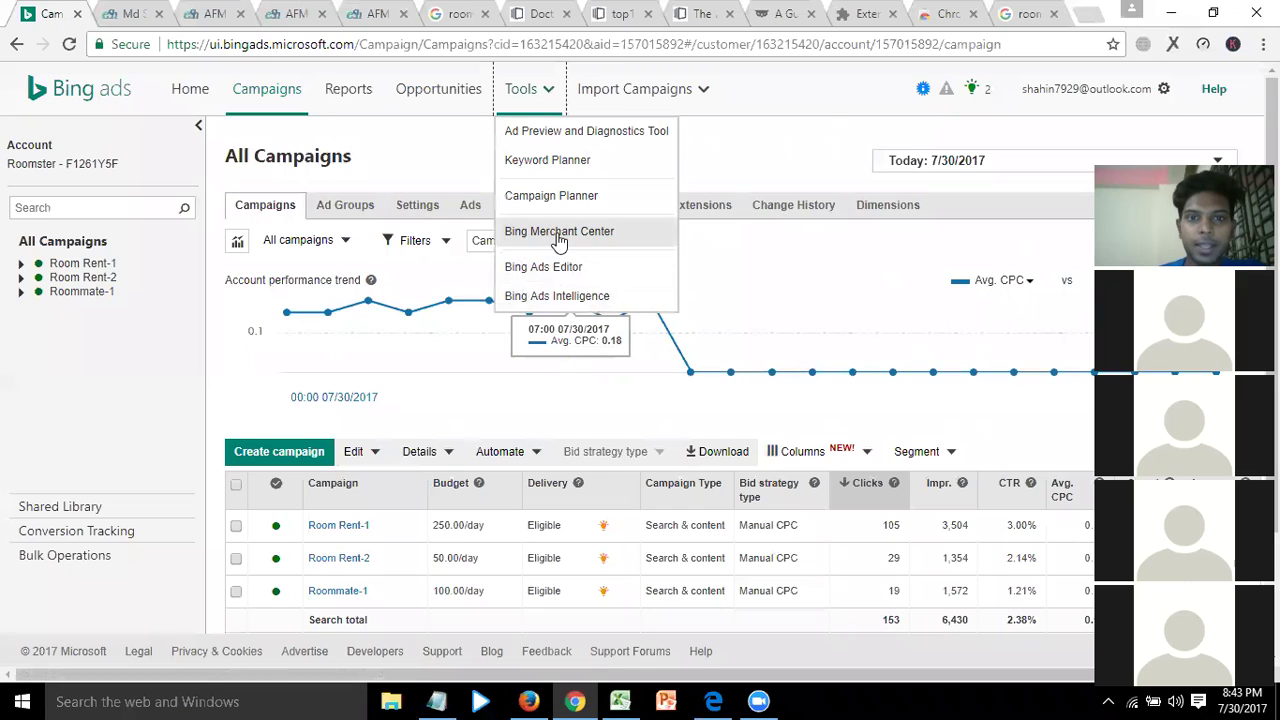
click(545, 165)
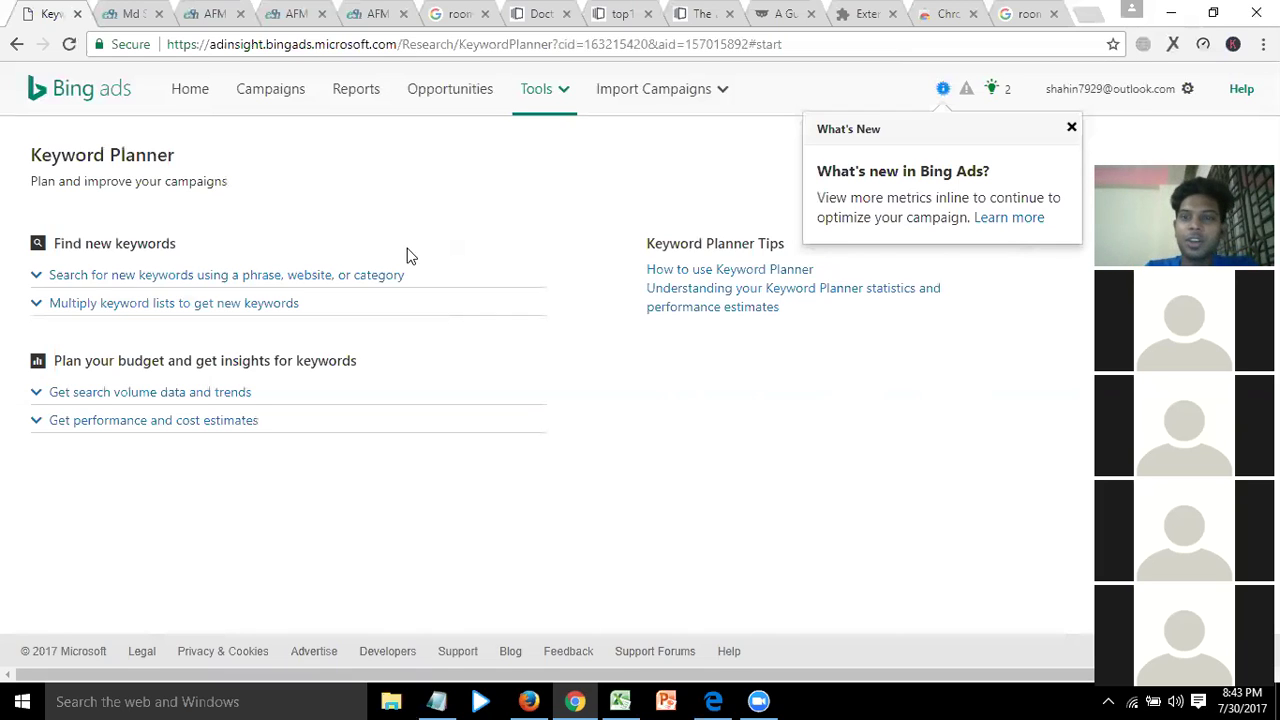
click(1070, 131)
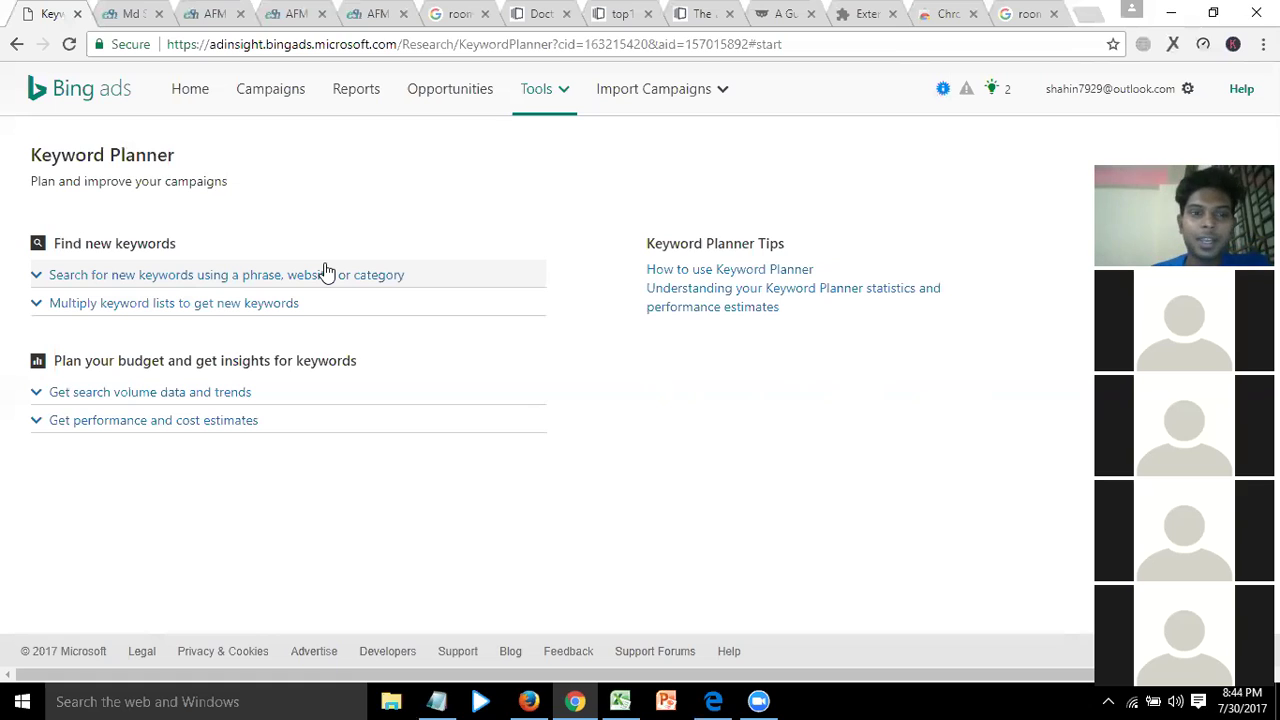
drag(104, 183, 23, 186)
click(32, 181)
click(83, 181)
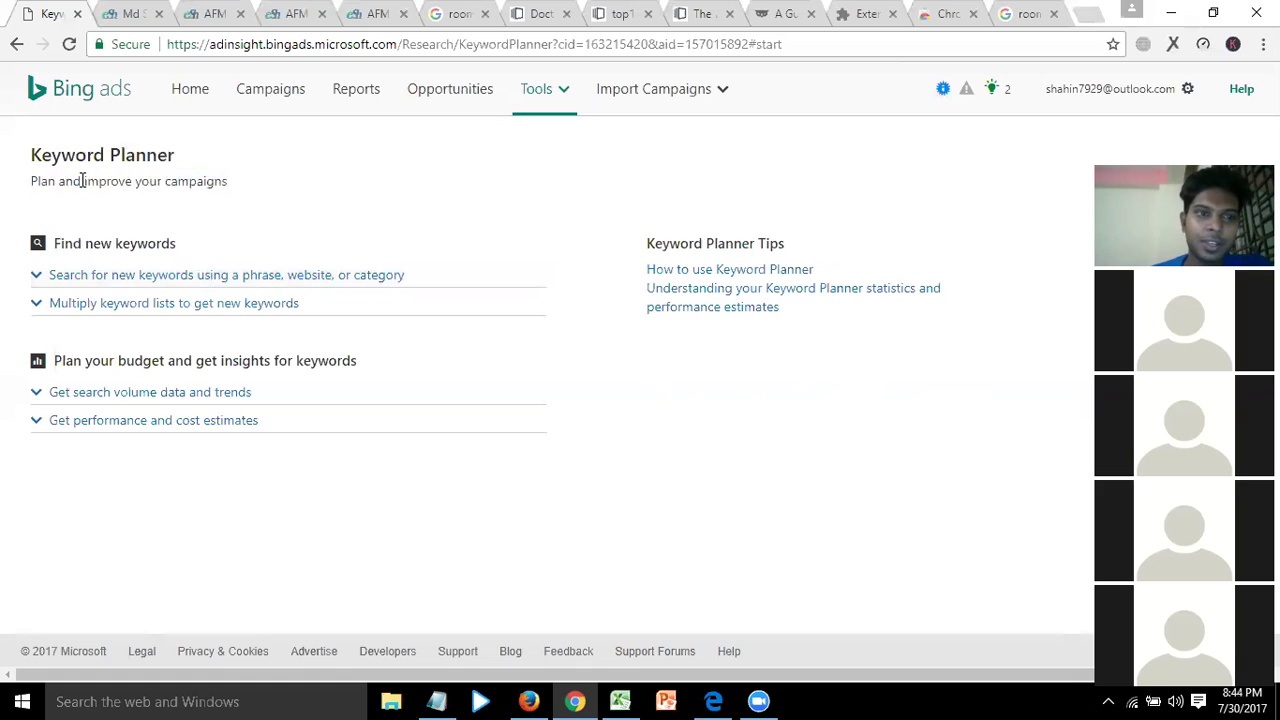
Get new keyword suggestions for the product or service "room rent", keeping United States and English as targeting
click(329, 276)
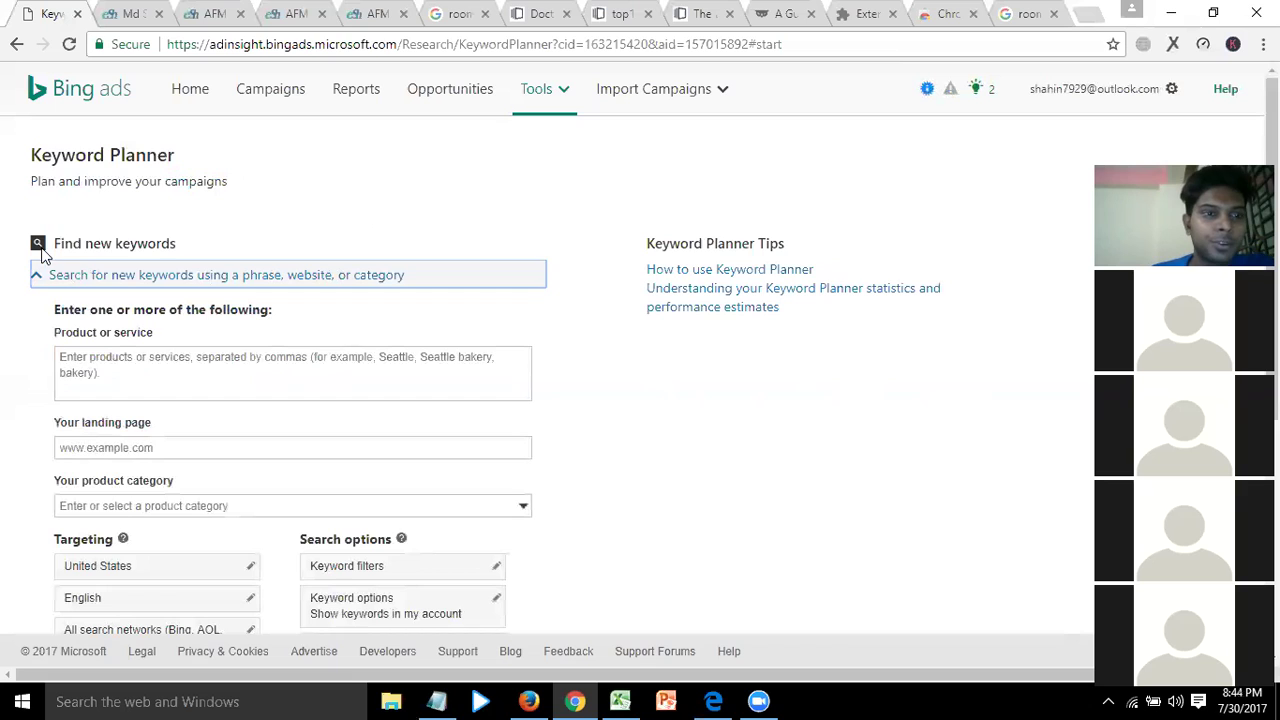
click(297, 375)
text(room rent)
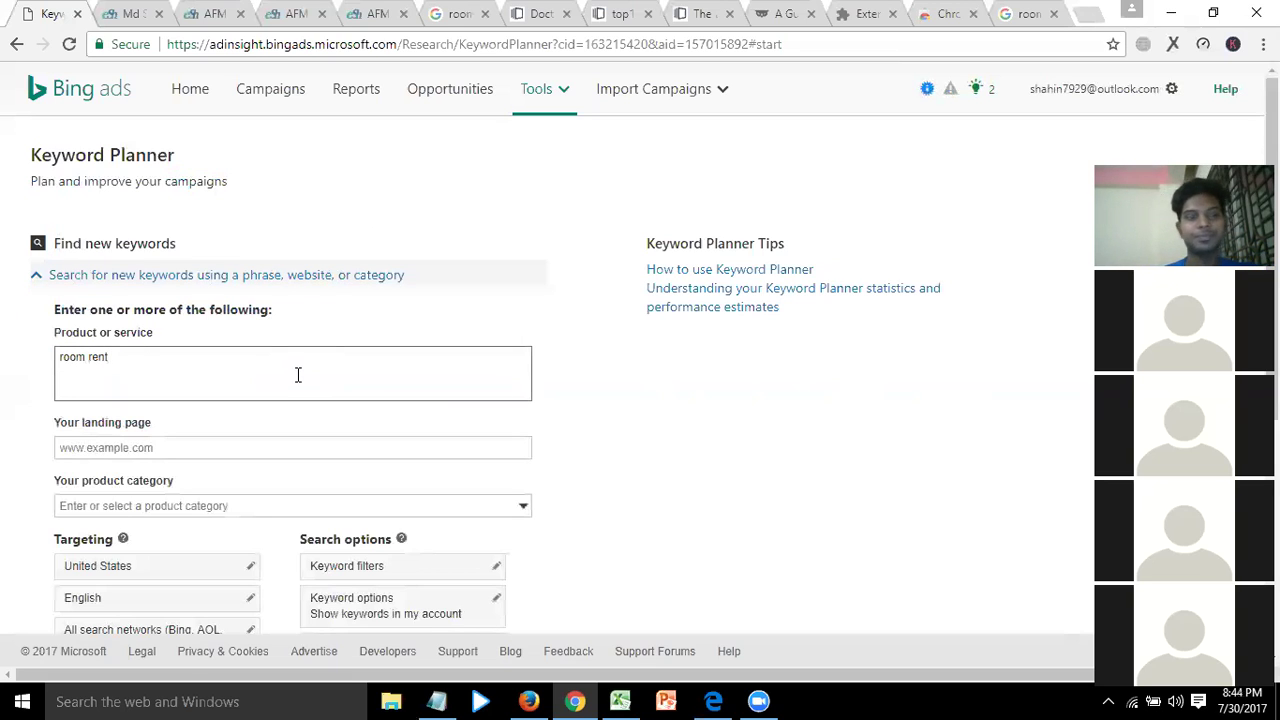
click(24, 422)
scroll(54, 430, down, 1)
scroll(149, 383, down, 3)
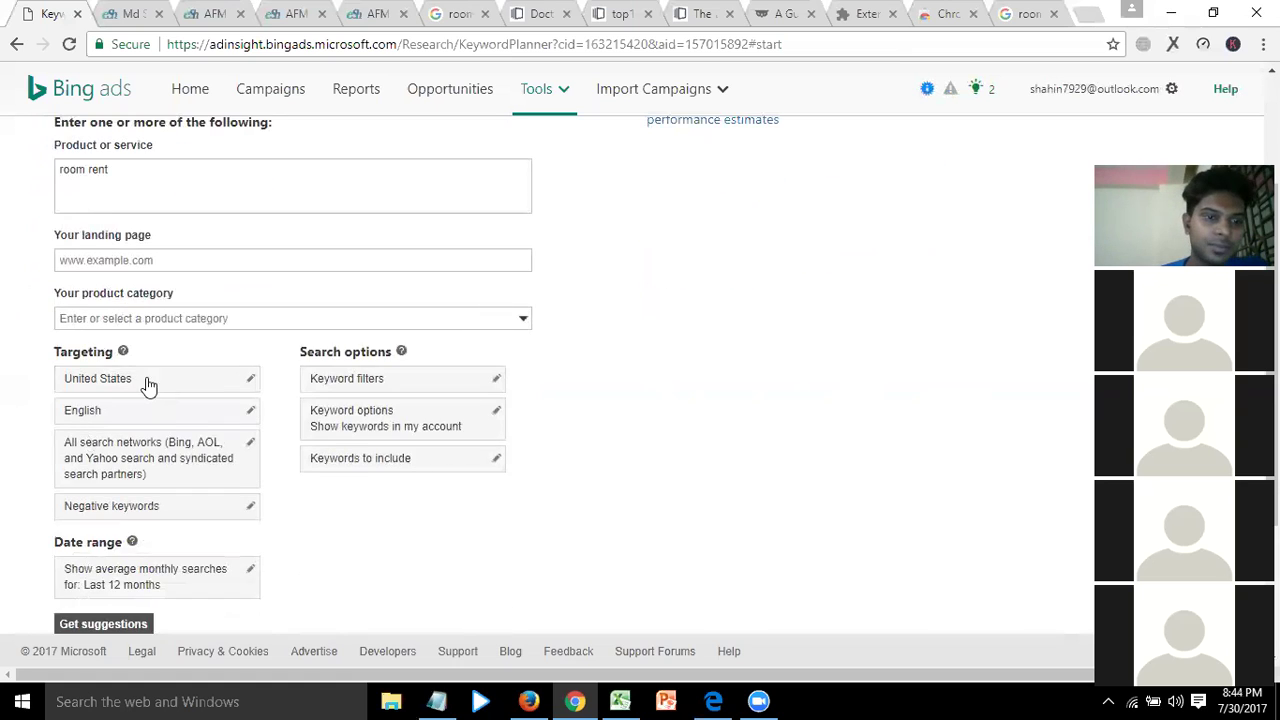
click(80, 412)
scroll(416, 386, up, 3)
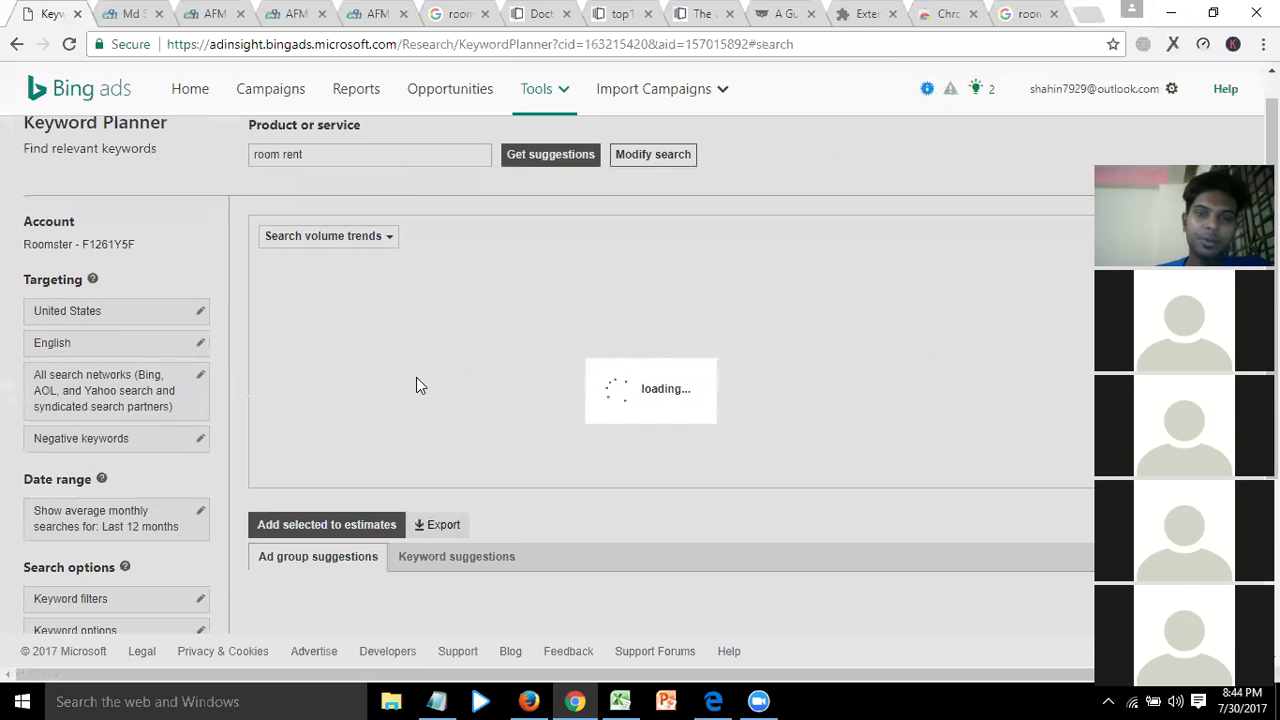
Examine the average monthly searches, competition and suggested bid of "room rent" among the keyword suggestions, and switch to Firefox's Keyword Planner
scroll(416, 386, down, 2)
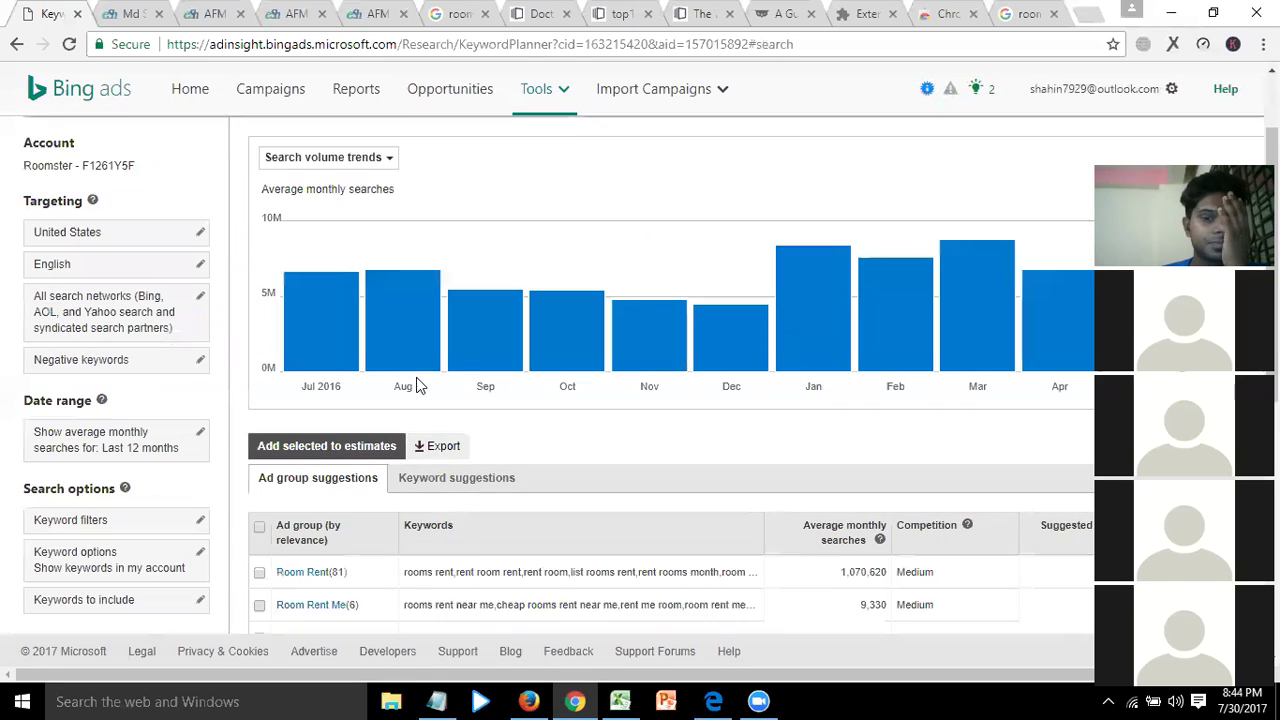
click(444, 402)
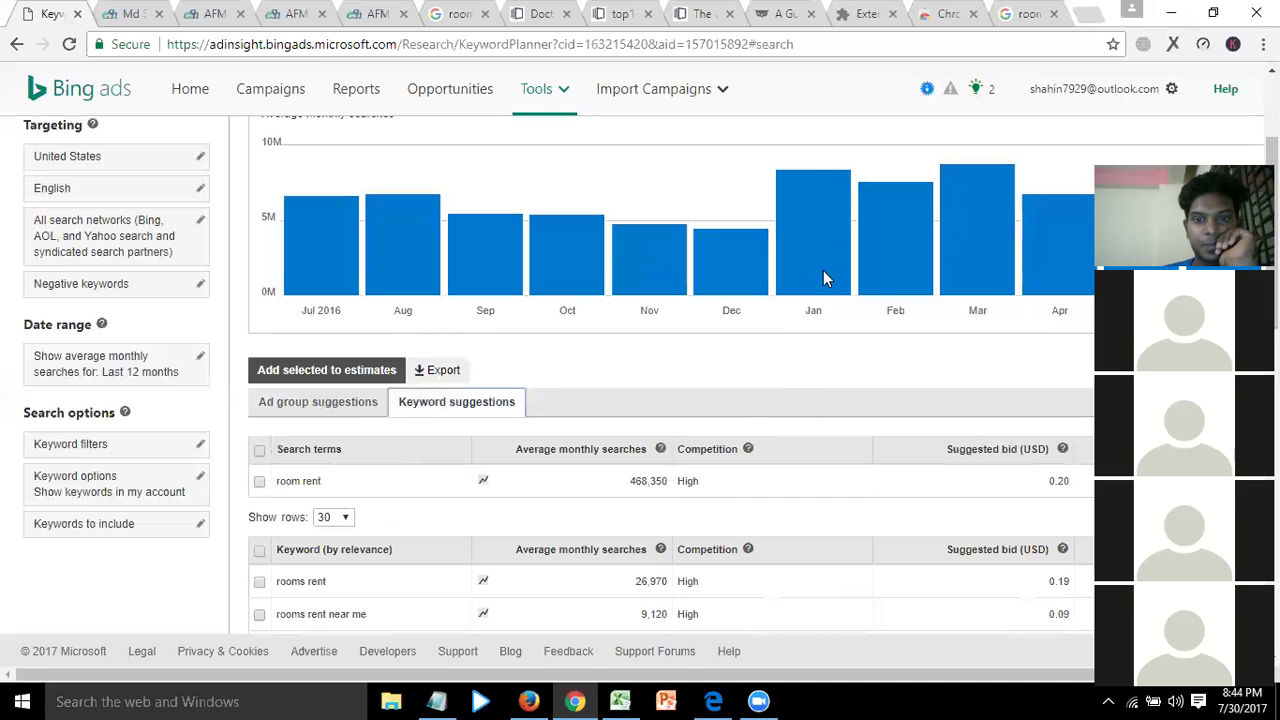
scroll(561, 452, down, 2)
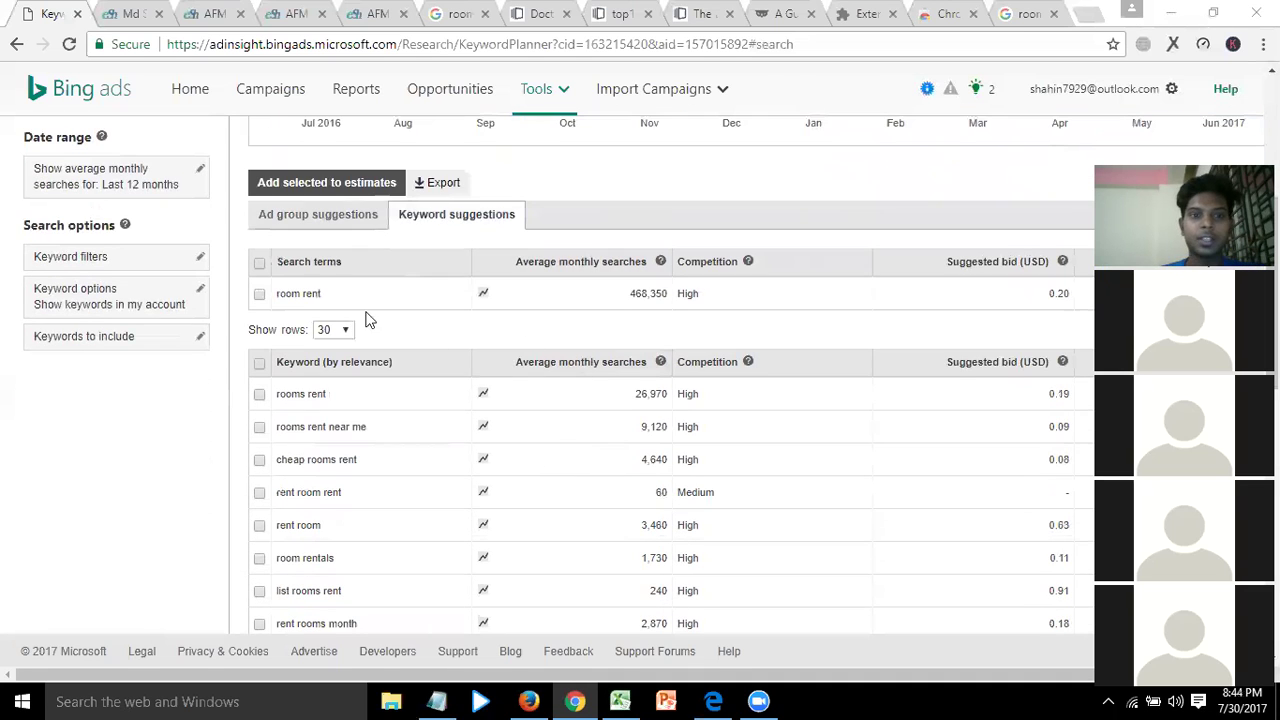
drag(286, 291, 322, 293)
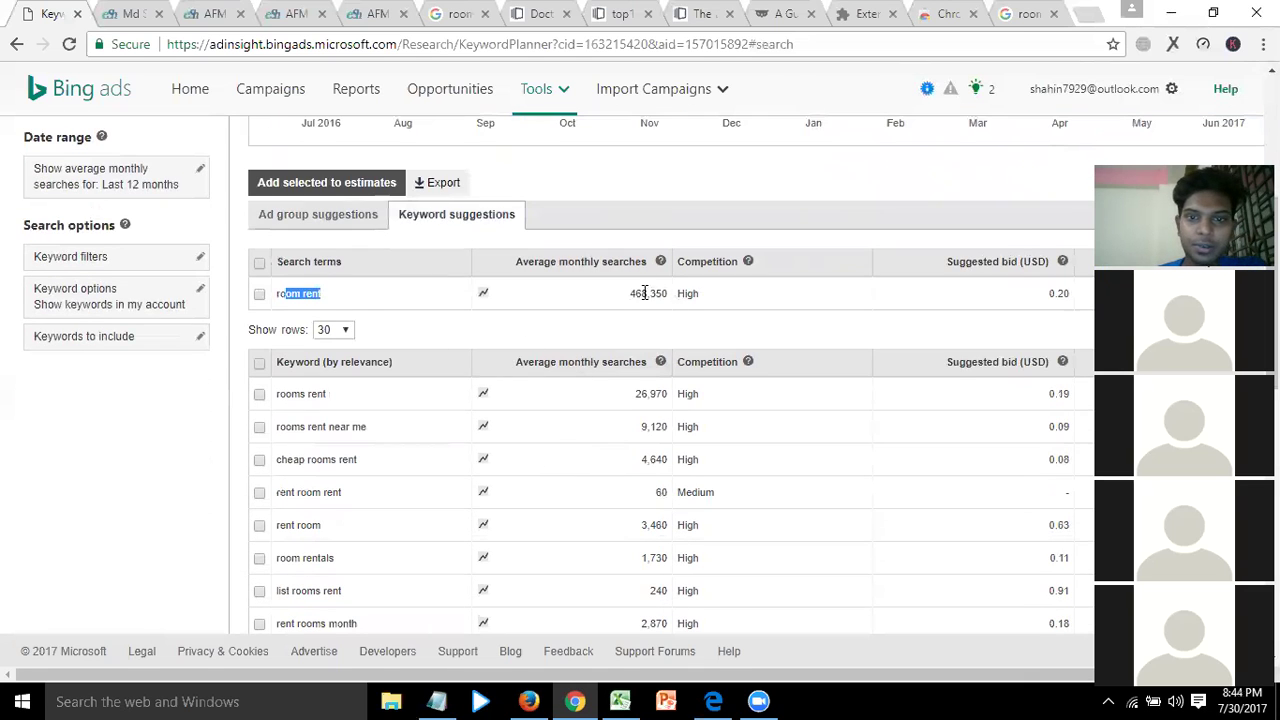
drag(634, 291, 684, 293)
drag(1047, 293, 1074, 295)
click(528, 701)
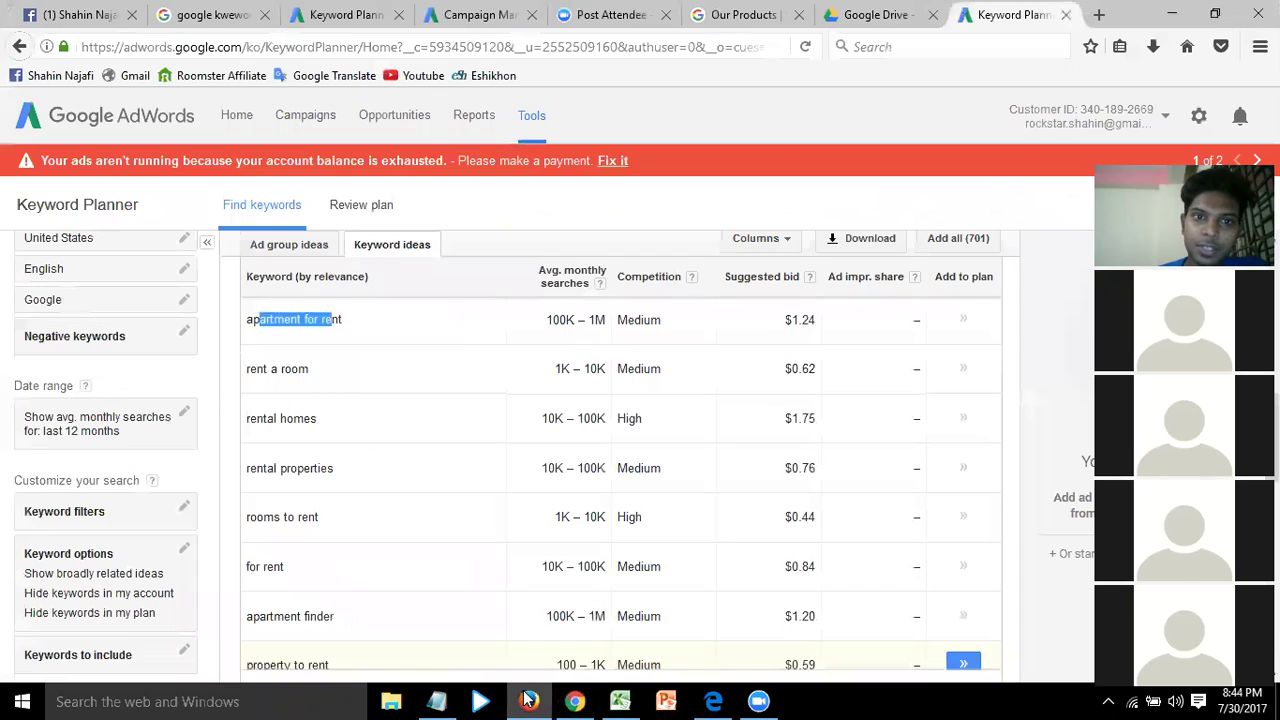
Check the suggested bids of "apartment for rent" and of the search term "room rent" in the keyword ideas
drag(784, 320, 818, 329)
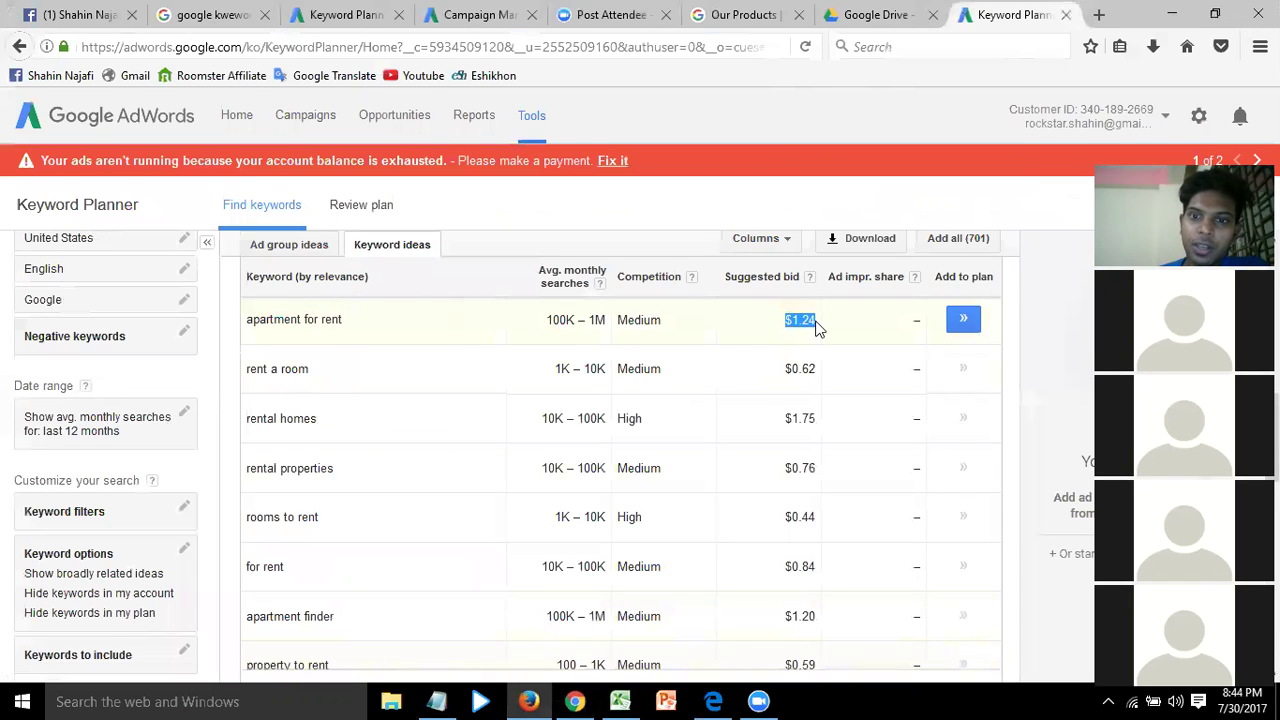
scroll(815, 329, up, 8)
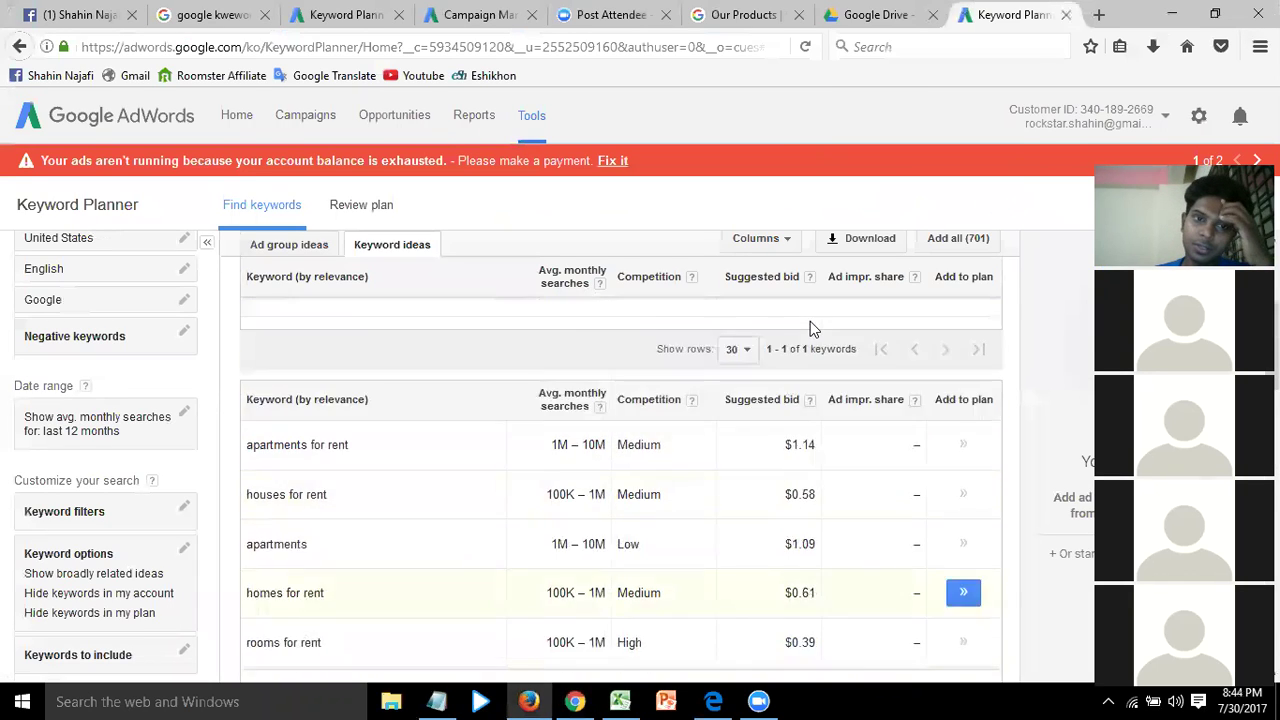
scroll(810, 329, up, 2)
drag(784, 545, 816, 544)
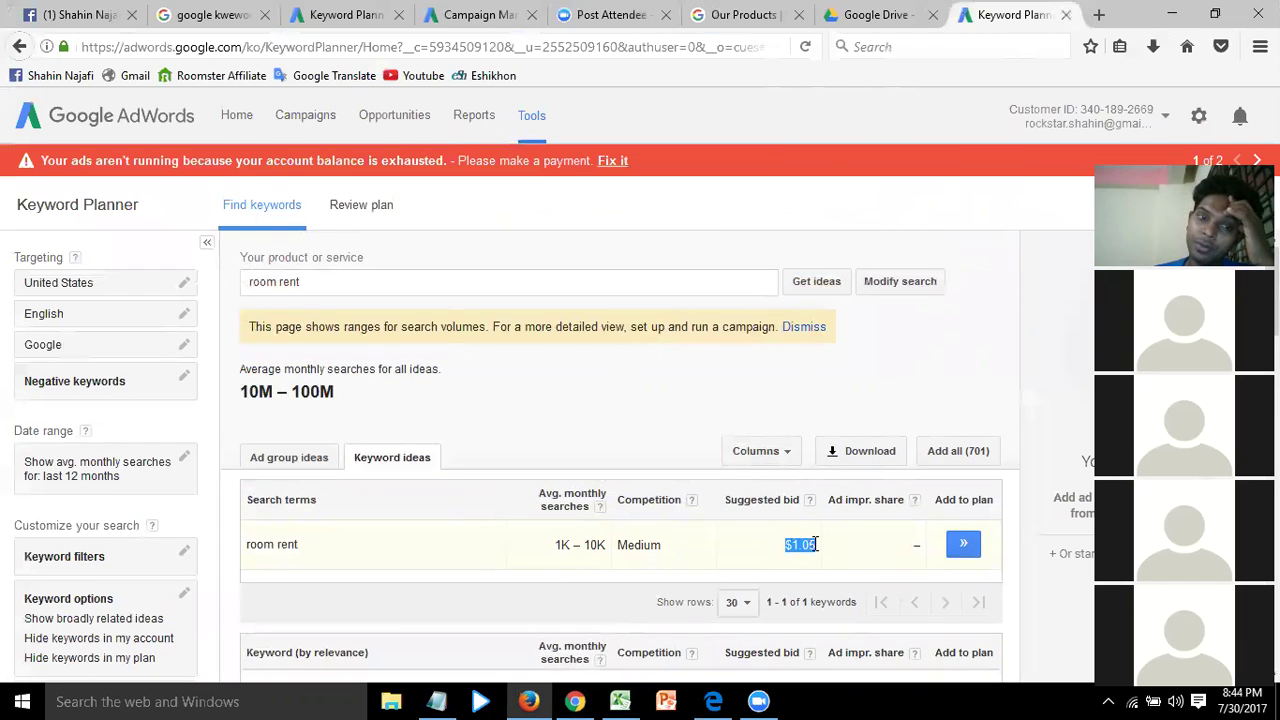
Compare the suggested bid of "room rent" in Chrome's Bing Ads Keyword Planner with the one in Firefox's Google Keyword Planner
click(574, 701)
click(1057, 293)
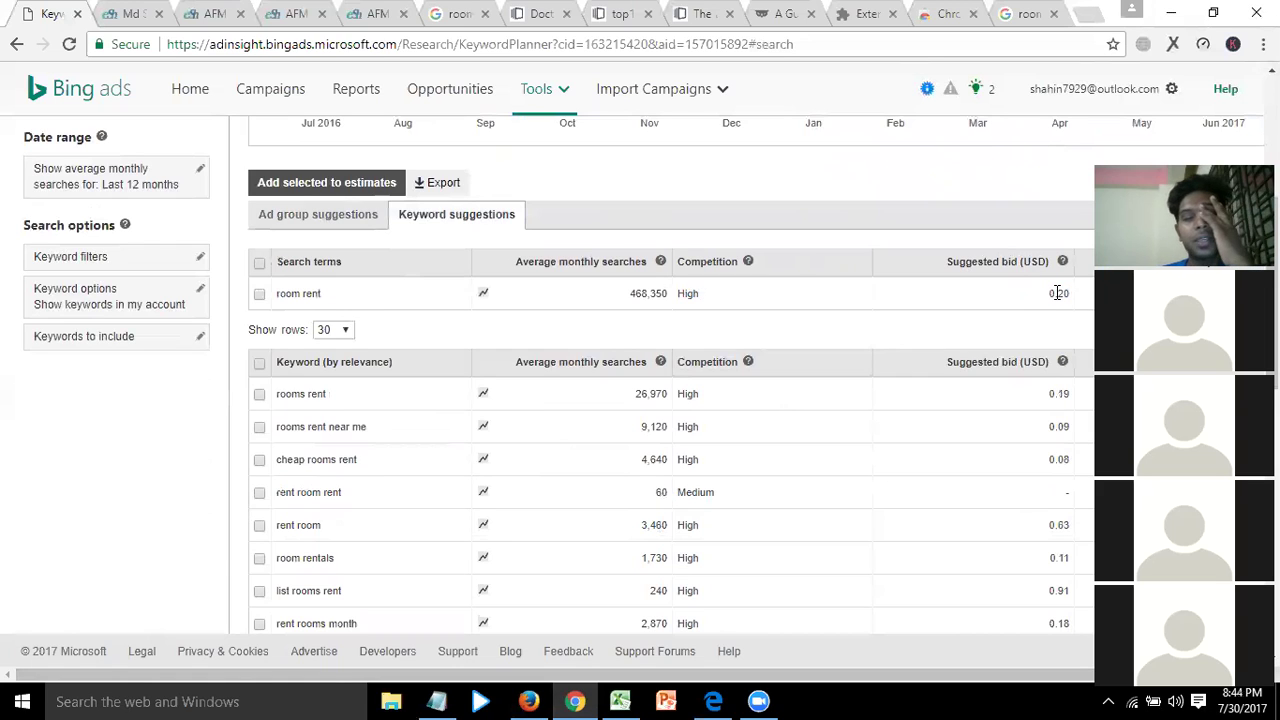
drag(1048, 292, 1068, 293)
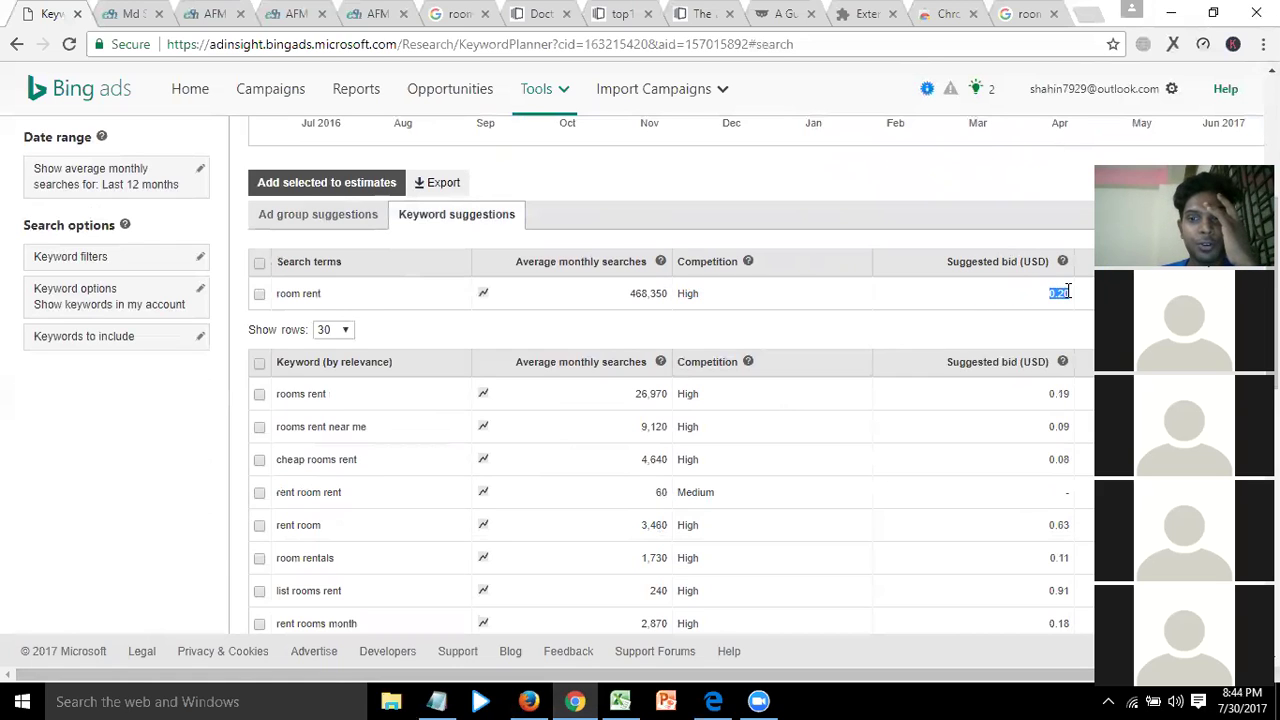
click(528, 701)
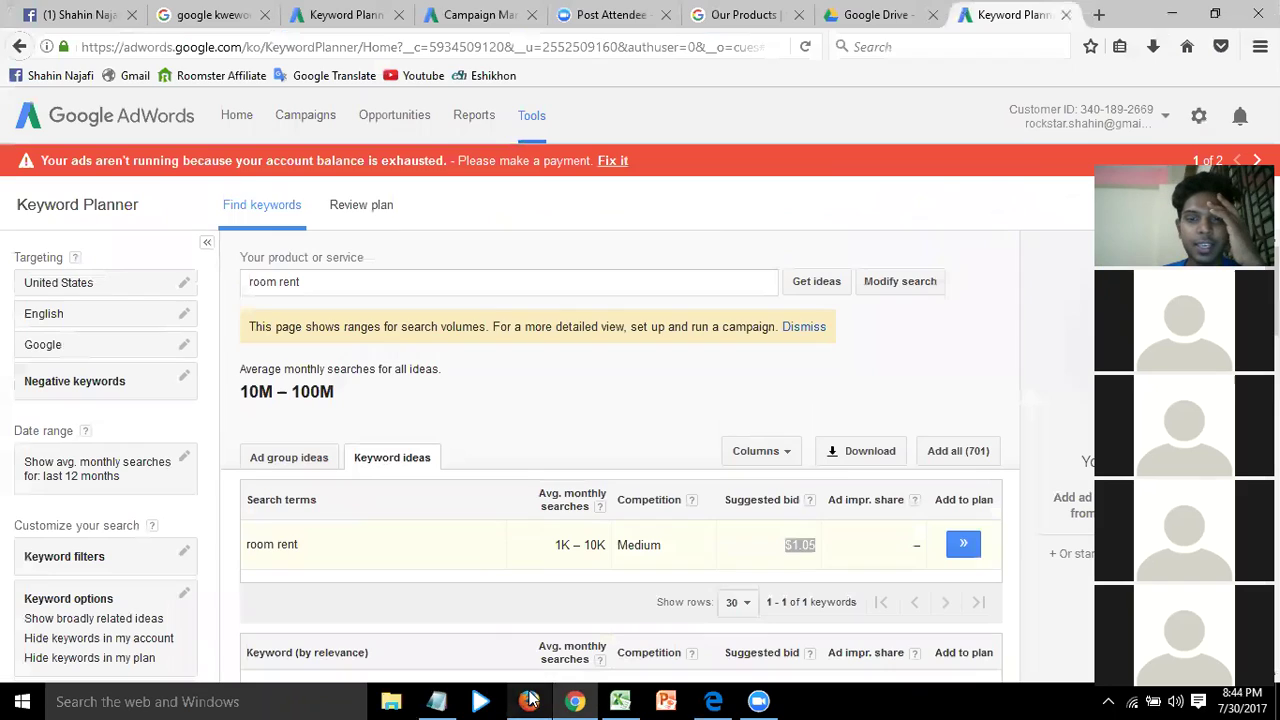
click(806, 541)
double_click(790, 545)
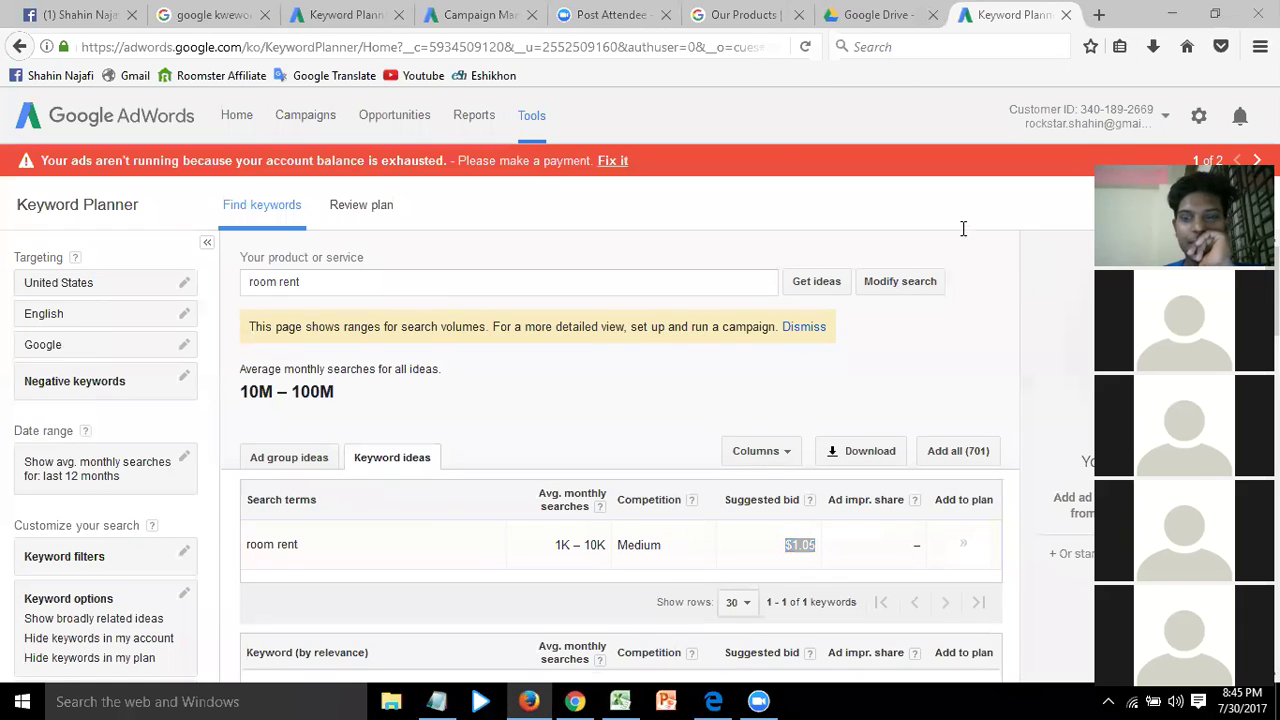
Switch to Chrome's Bing Ads Keyword Planner and check the average monthly searches of the suggestion "rooms rent"
click(576, 699)
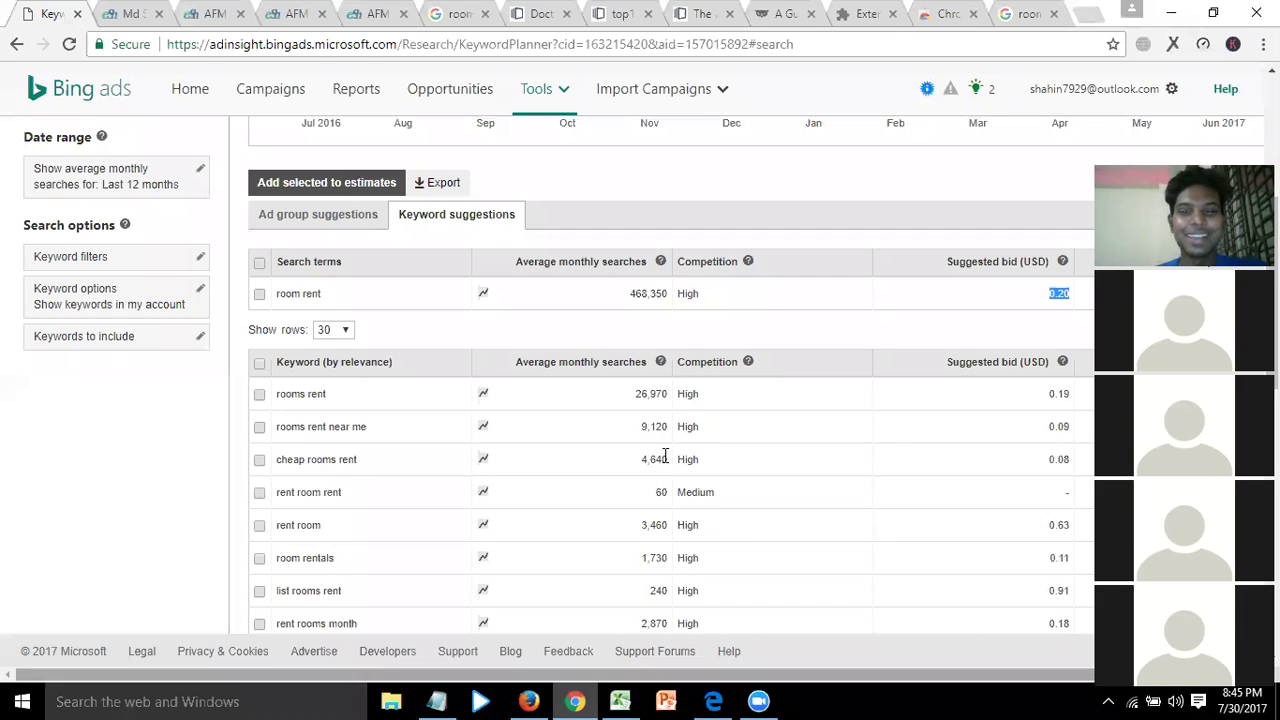
click(286, 398)
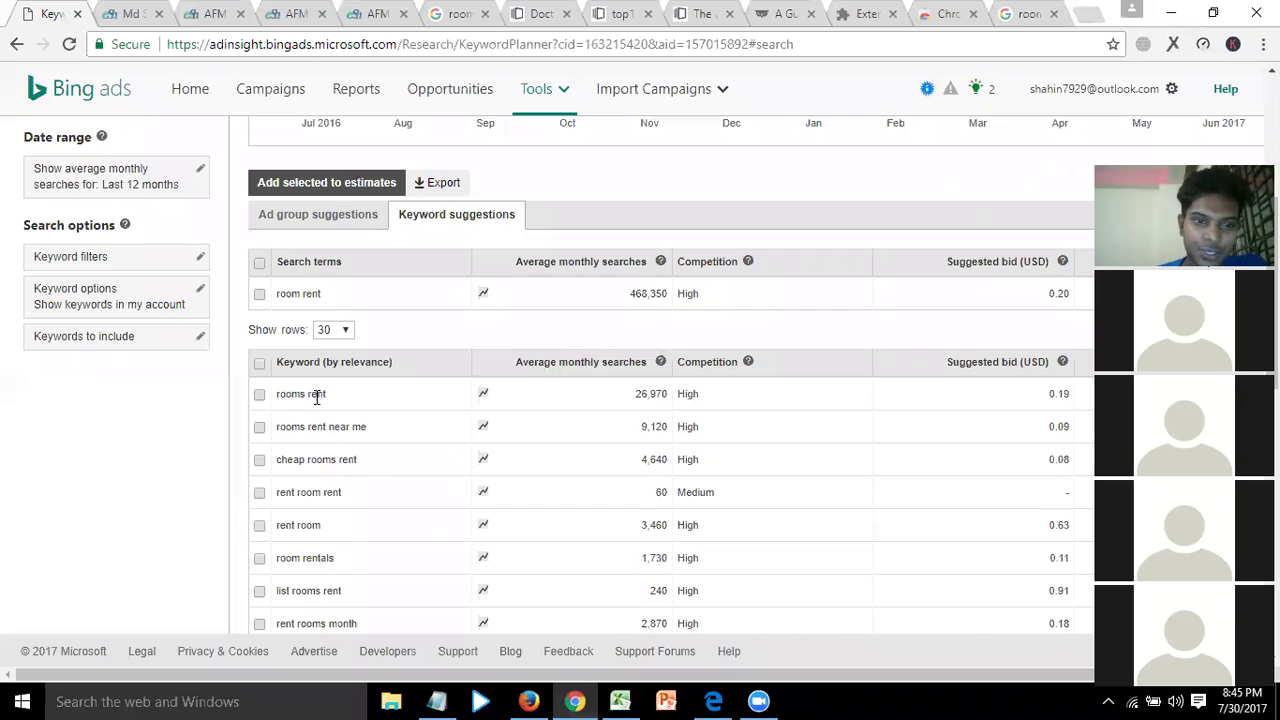
drag(343, 391, 288, 396)
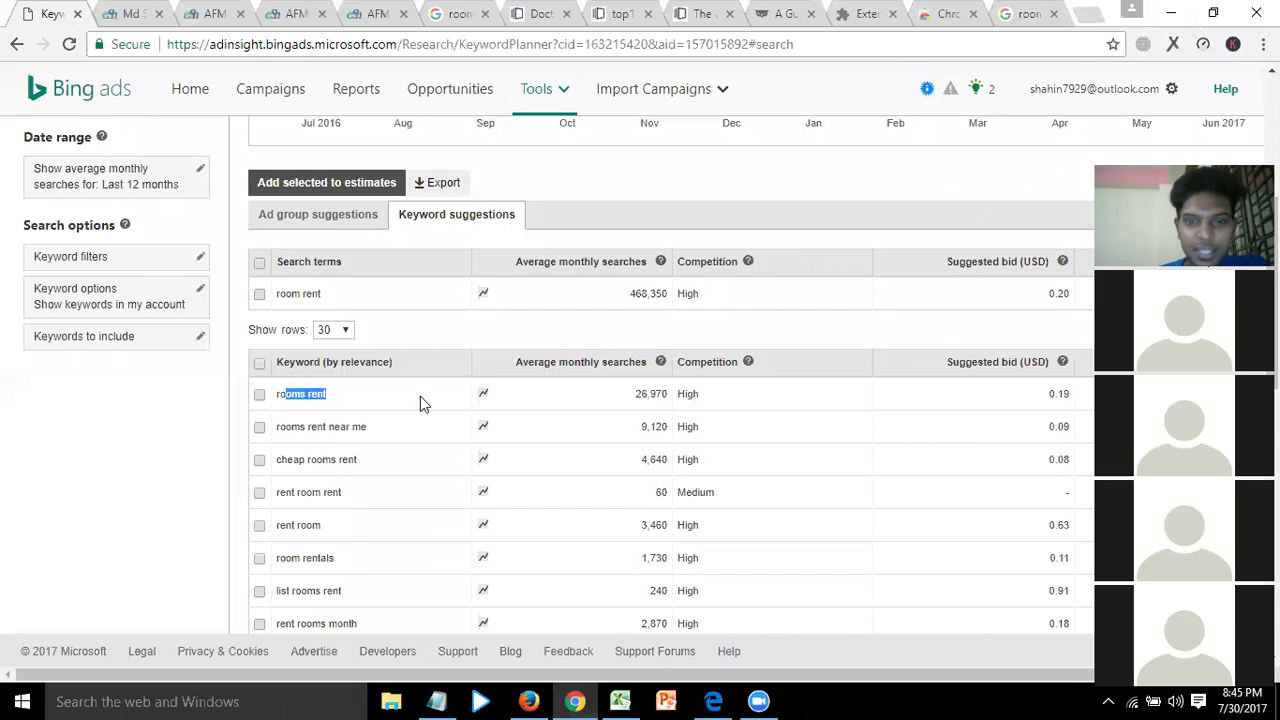
double_click(645, 395)
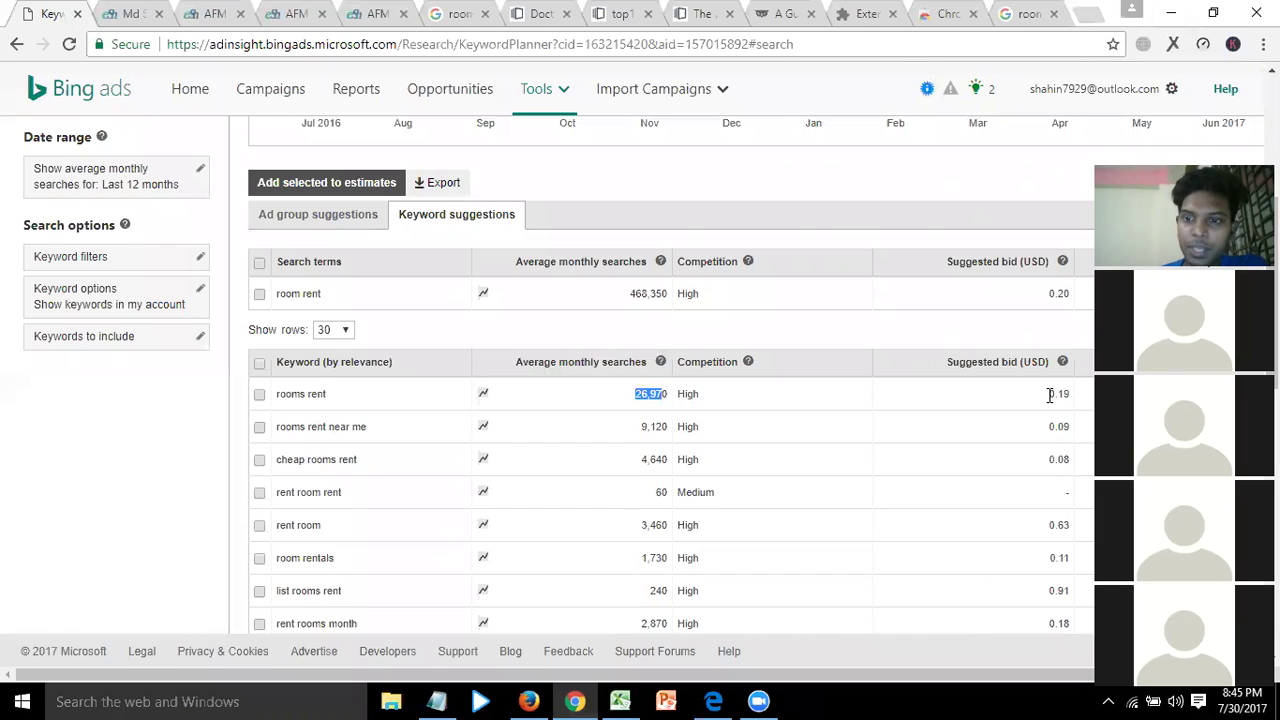
Read through the related keyword suggestions, from "rooms rent near me" and "cheap rooms rent" to "rent rooms month" and beyond
drag(280, 427, 366, 427)
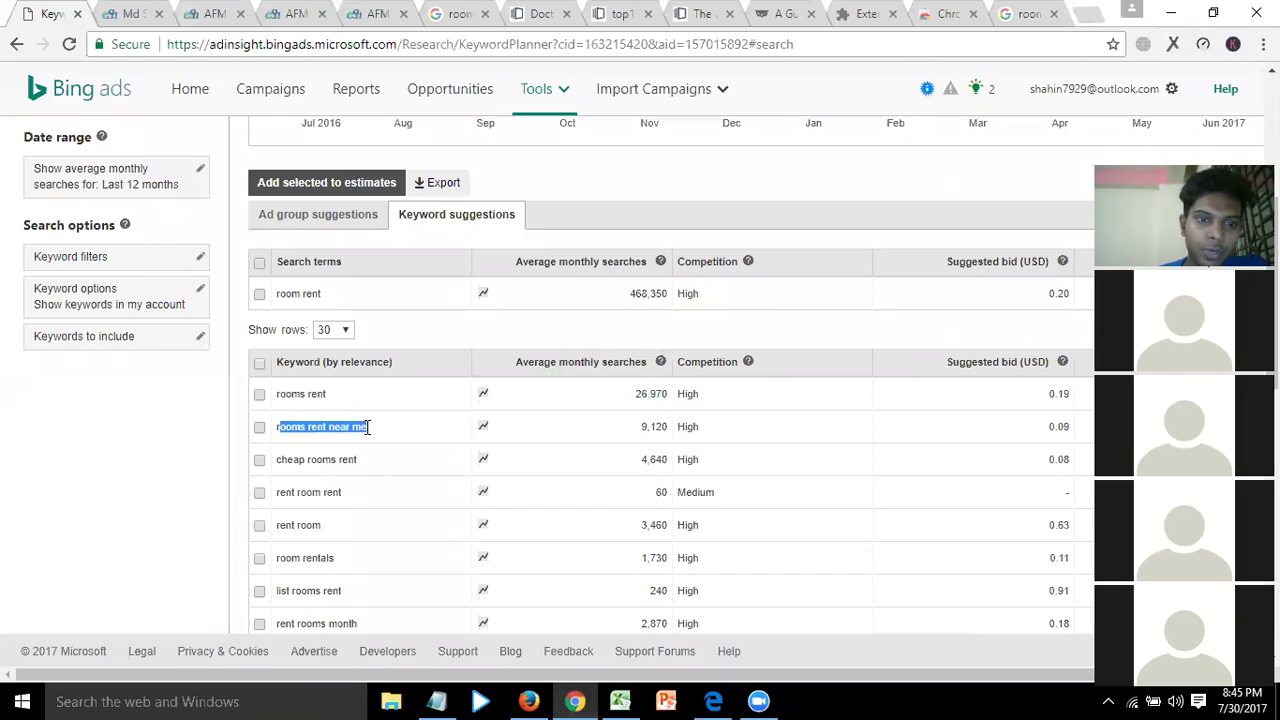
drag(293, 460, 362, 462)
drag(286, 492, 350, 493)
drag(291, 525, 340, 559)
drag(276, 591, 408, 611)
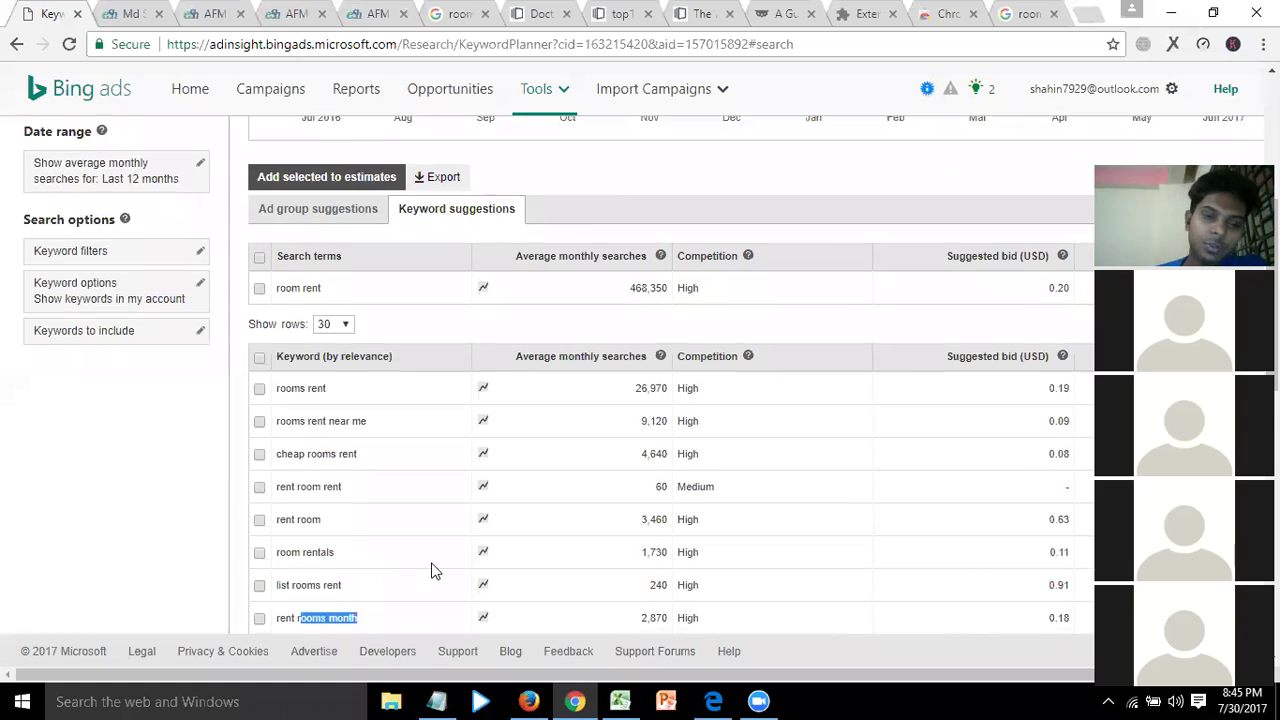
scroll(432, 570, down, 1)
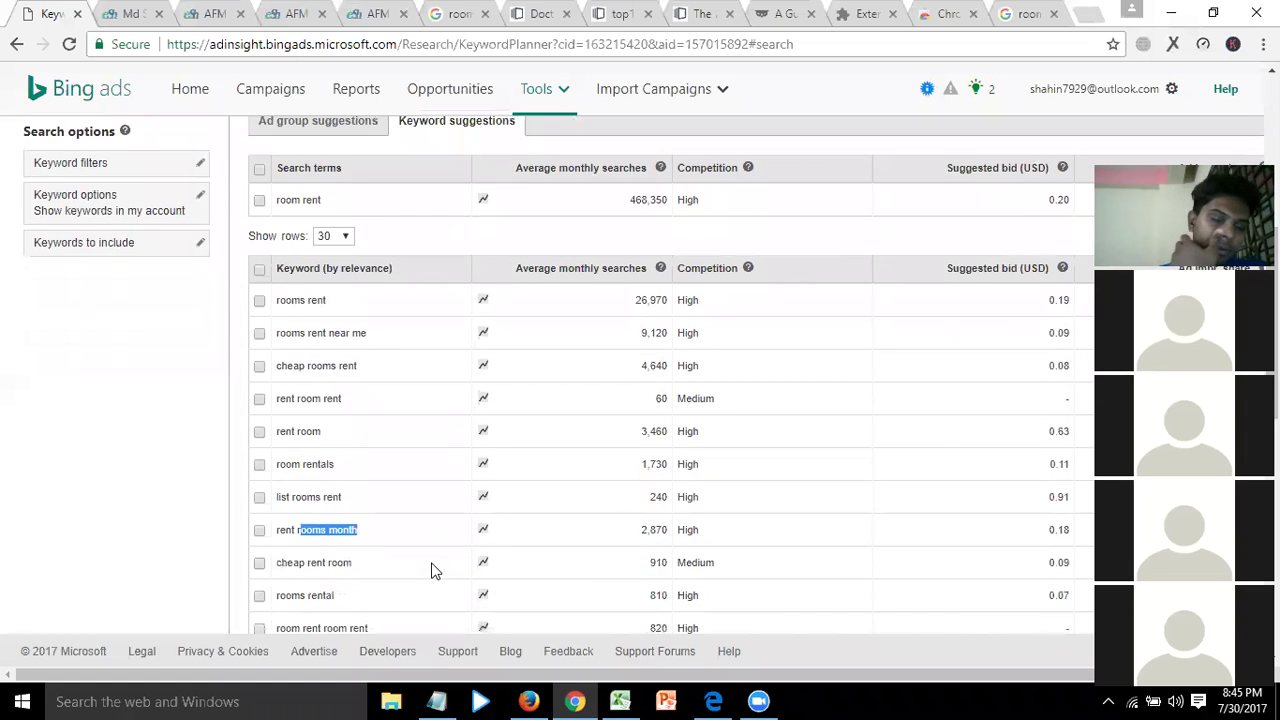
scroll(432, 570, up, 4)
scroll(432, 570, down, 3)
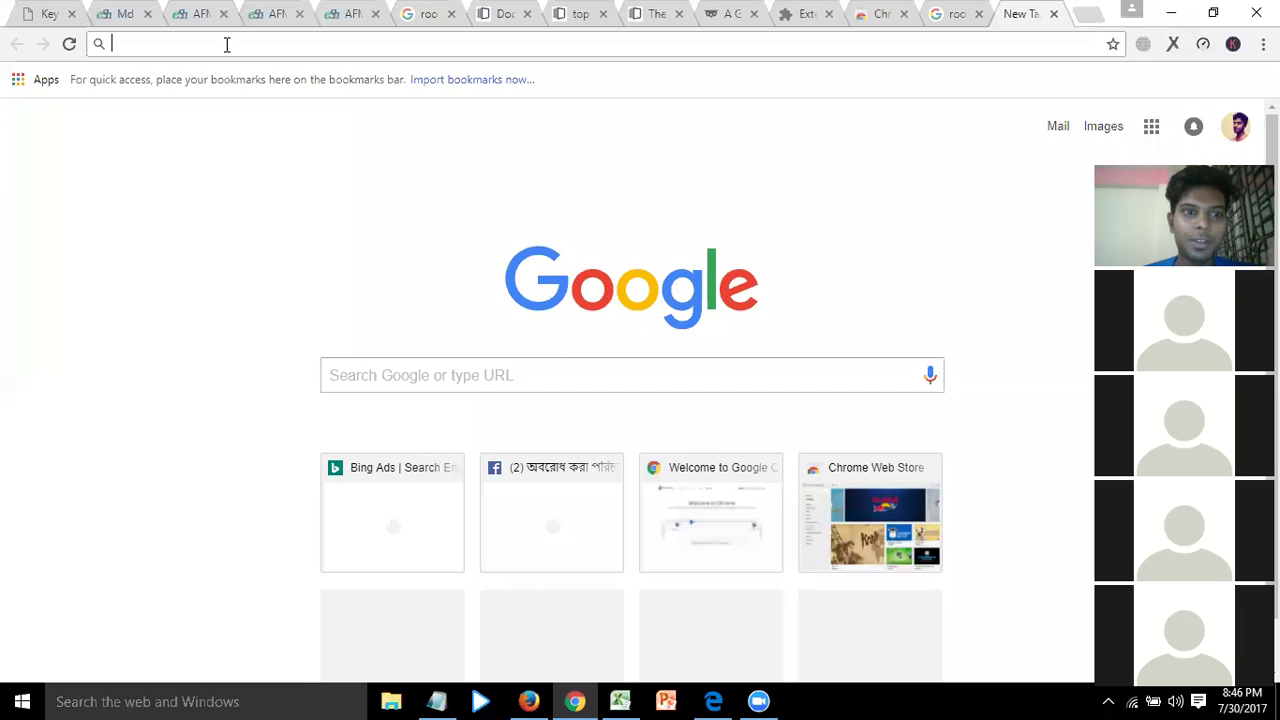
Search Google for "bing support" in the new tab and open the "Contact and Support - Bing Ads" result
text(bing )
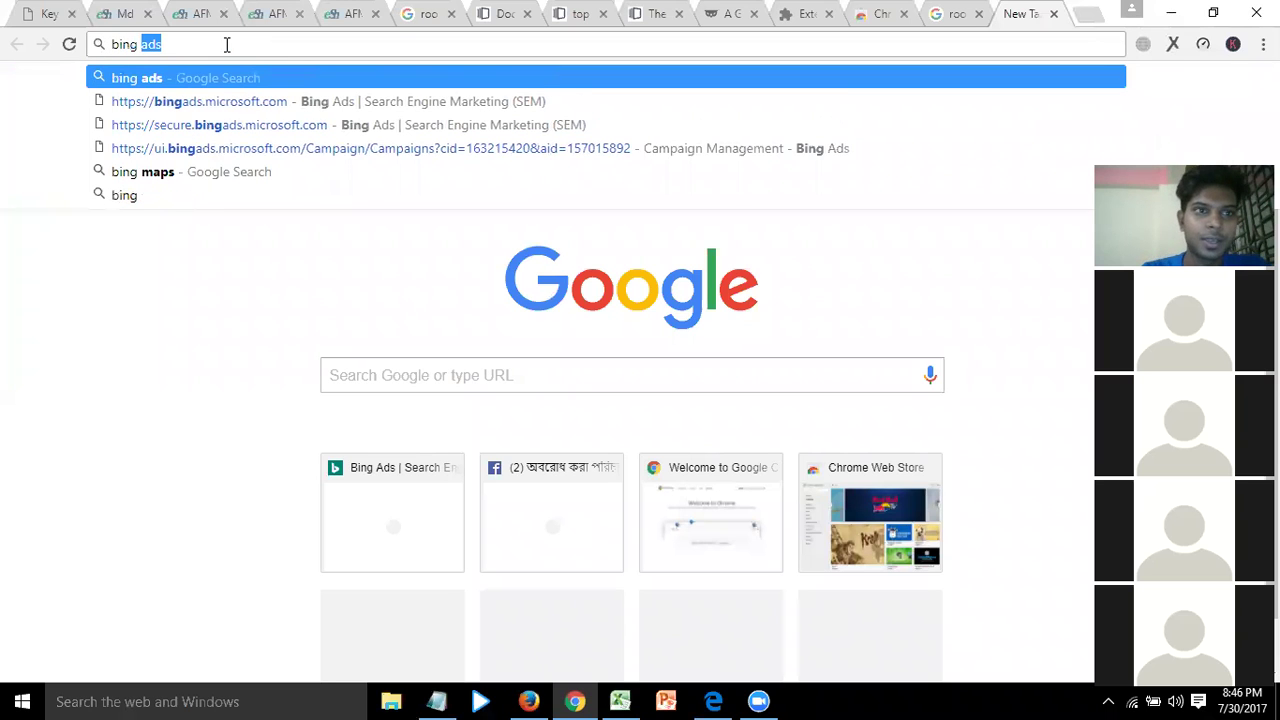
text(suppor)
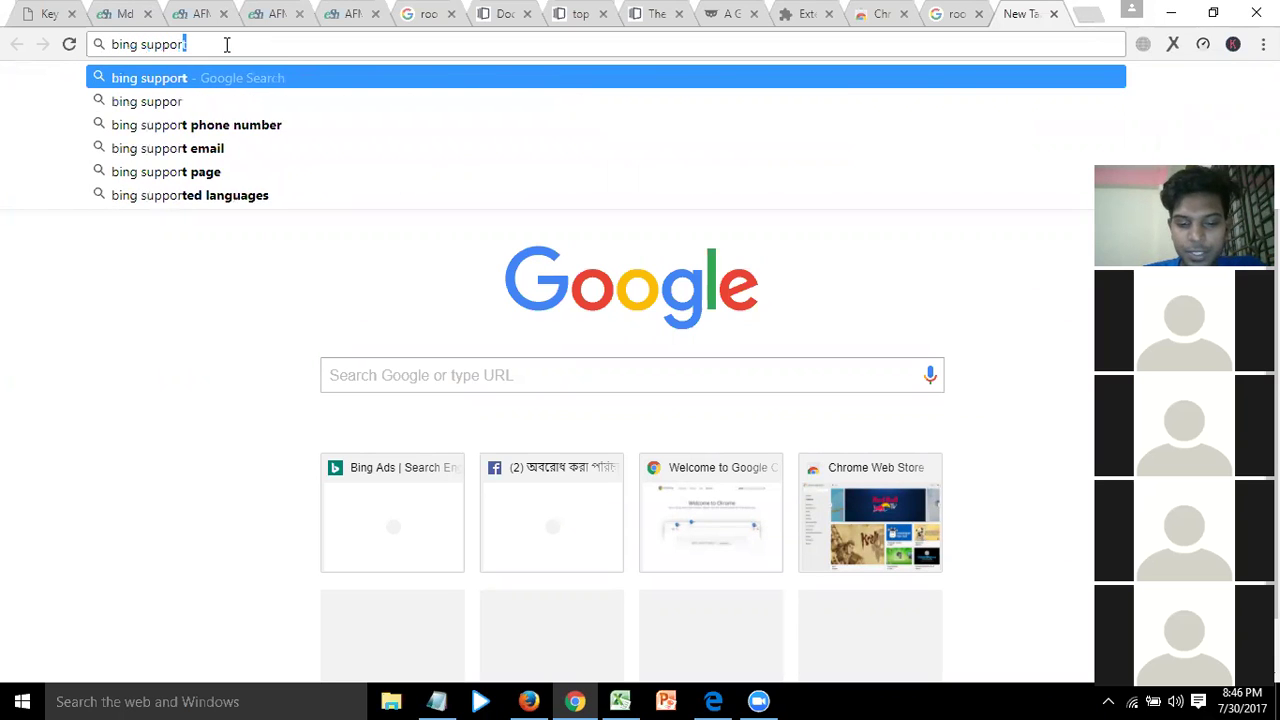
key(Return)
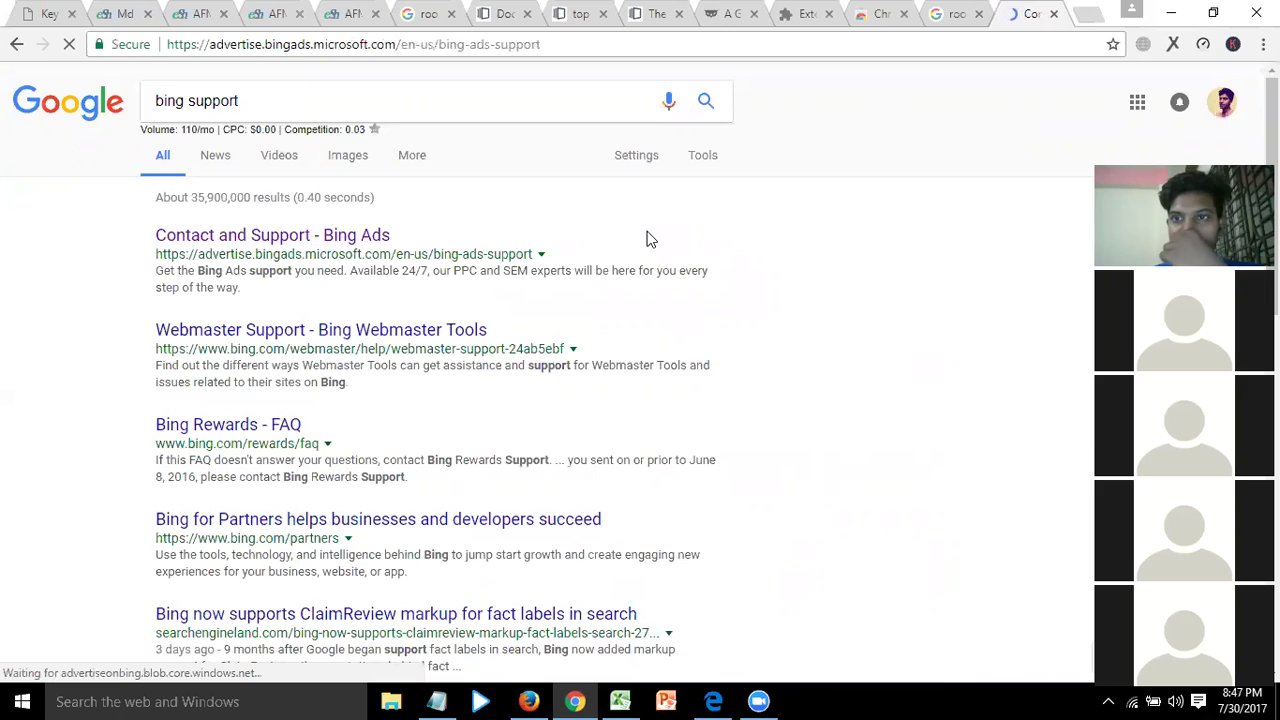
Examine the support page's quick answers and contact options, focusing on the "Chat with us" option
scroll(727, 363, down, 2)
scroll(727, 363, down, 5)
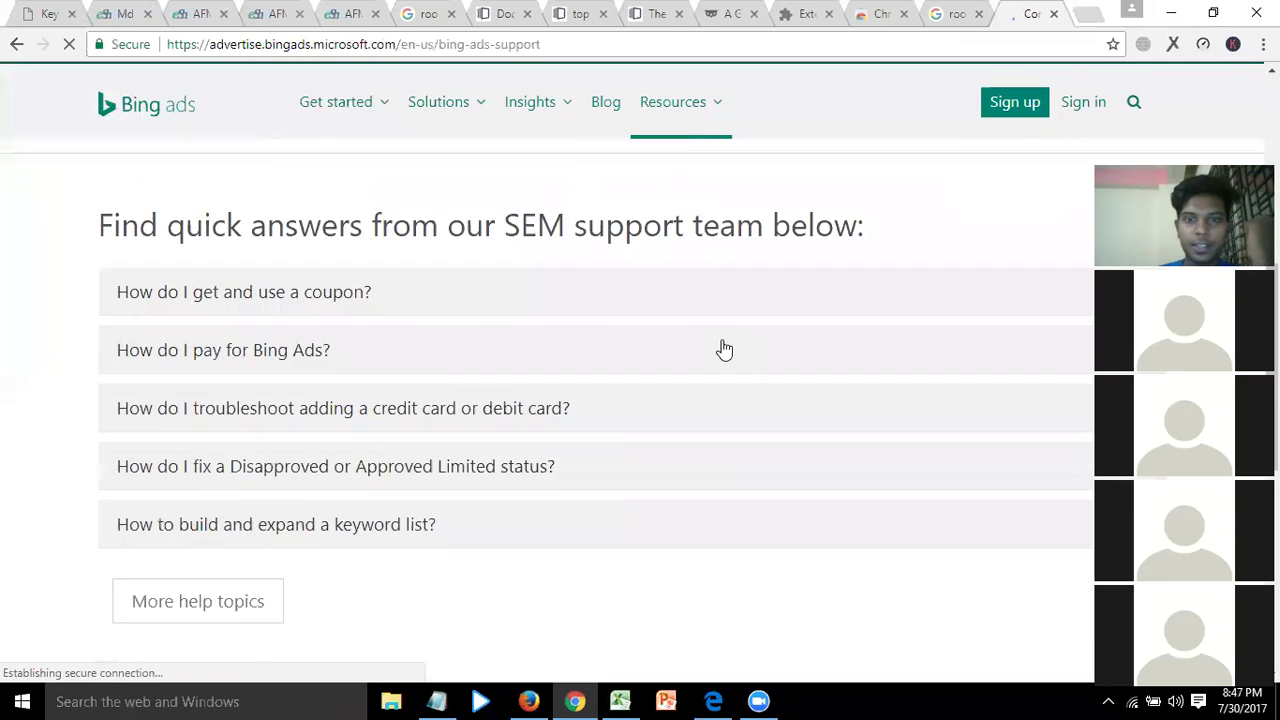
scroll(723, 349, up, 3)
drag(577, 274, 703, 274)
click(705, 277)
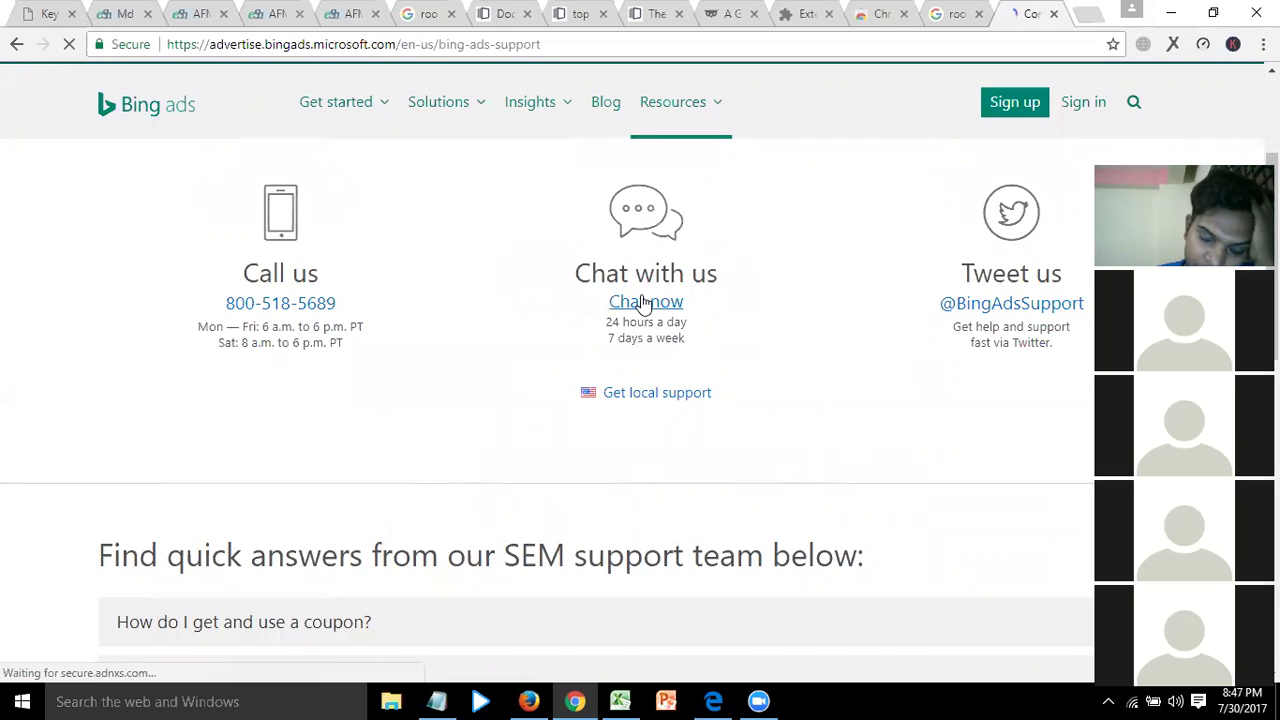
drag(591, 276, 720, 283)
click(575, 277)
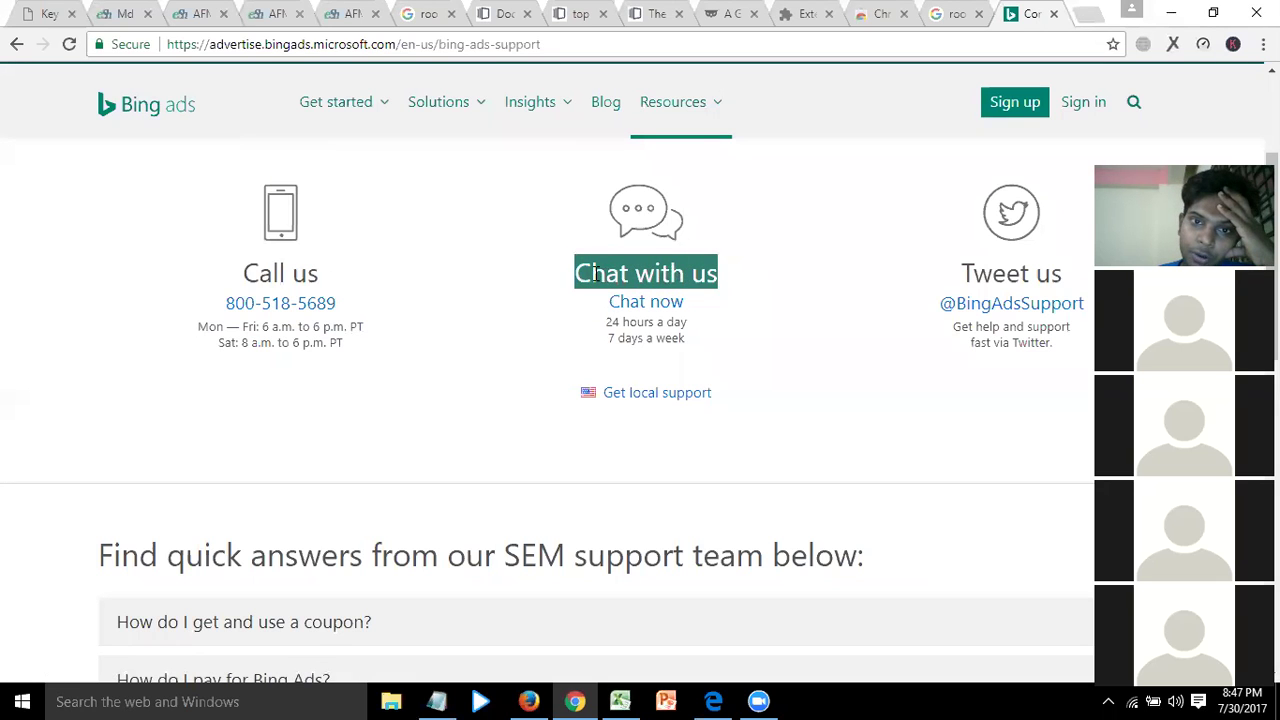
drag(576, 268, 718, 276)
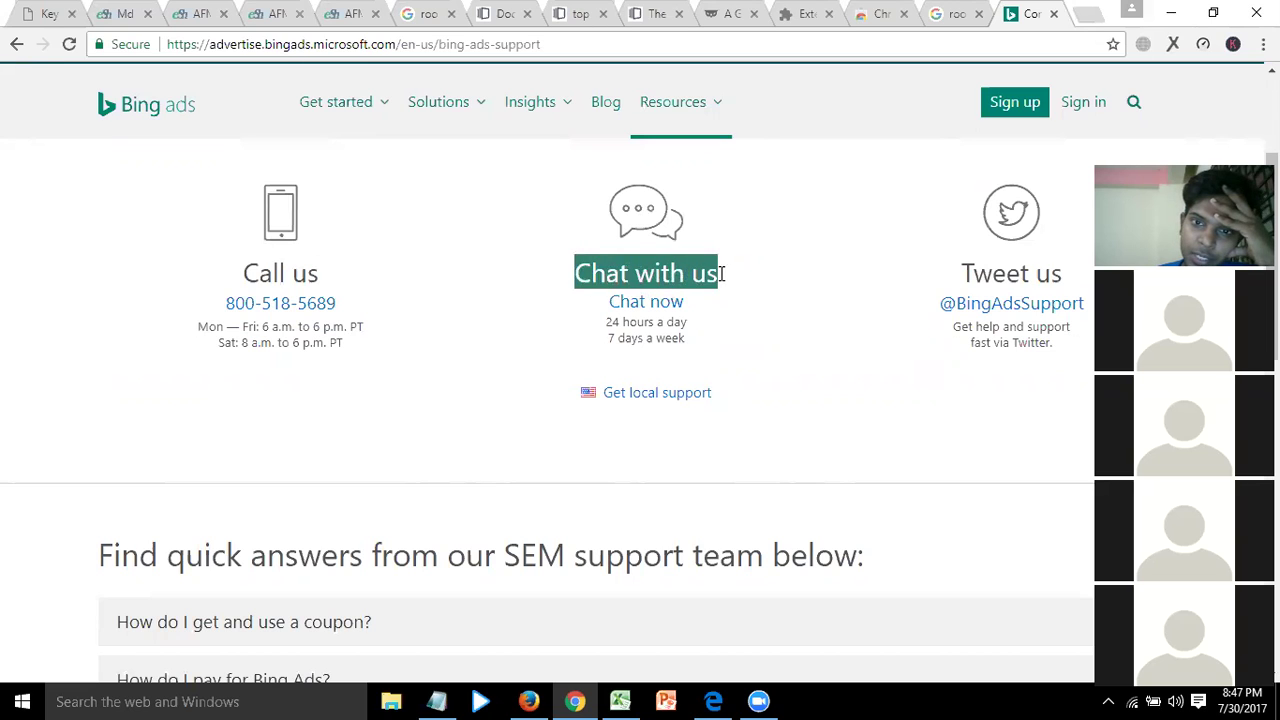
click(725, 282)
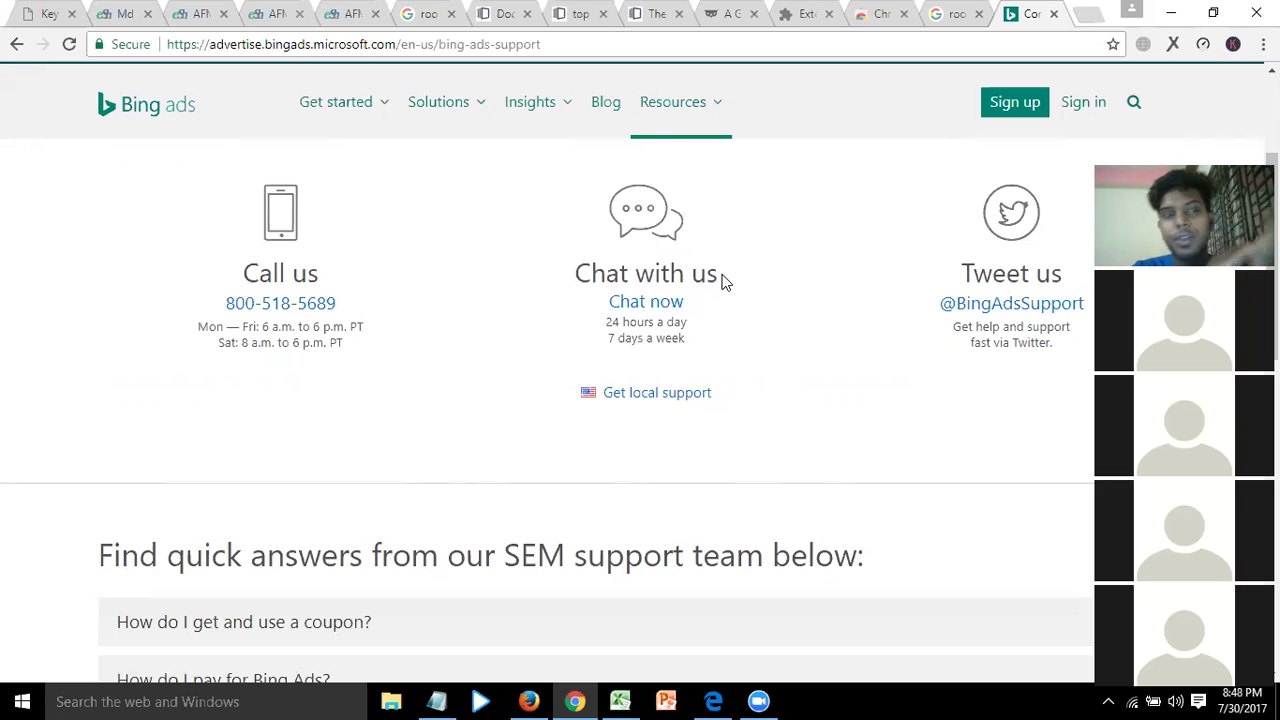
triple_click(580, 276)
click(580, 277)
drag(580, 277, 762, 273)
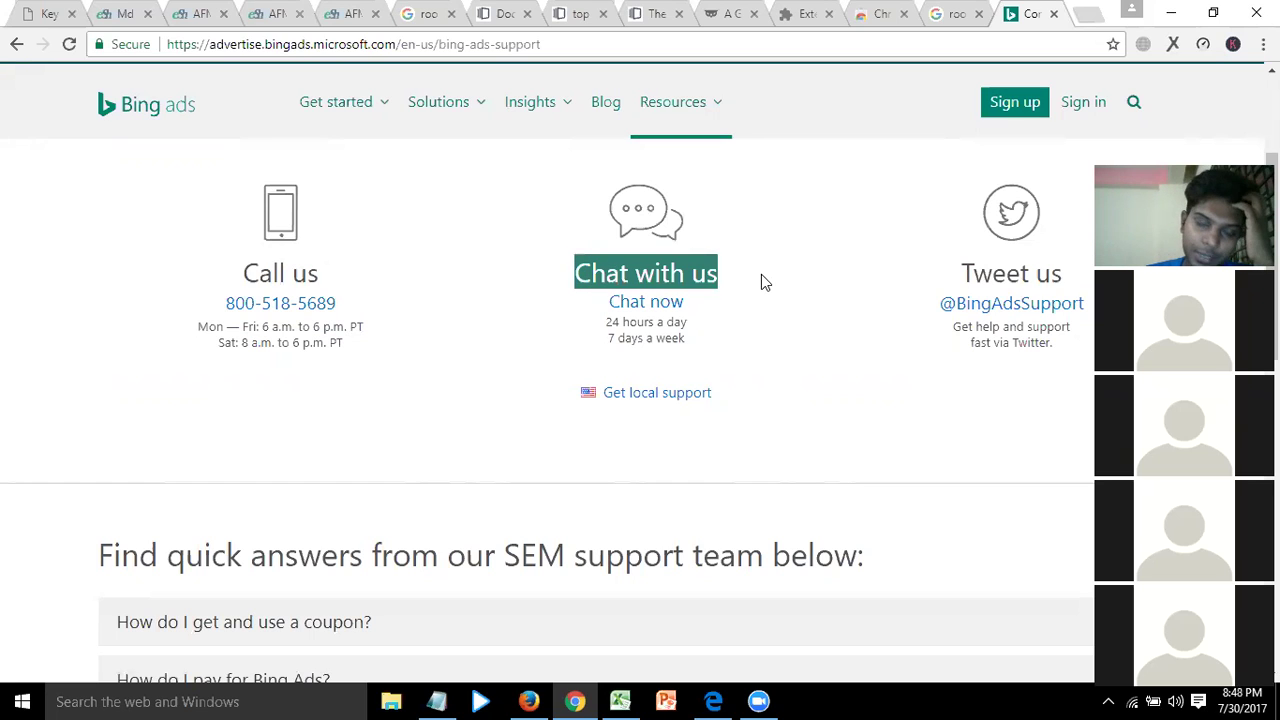
drag(731, 280, 563, 260)
click(563, 262)
triple_click(611, 268)
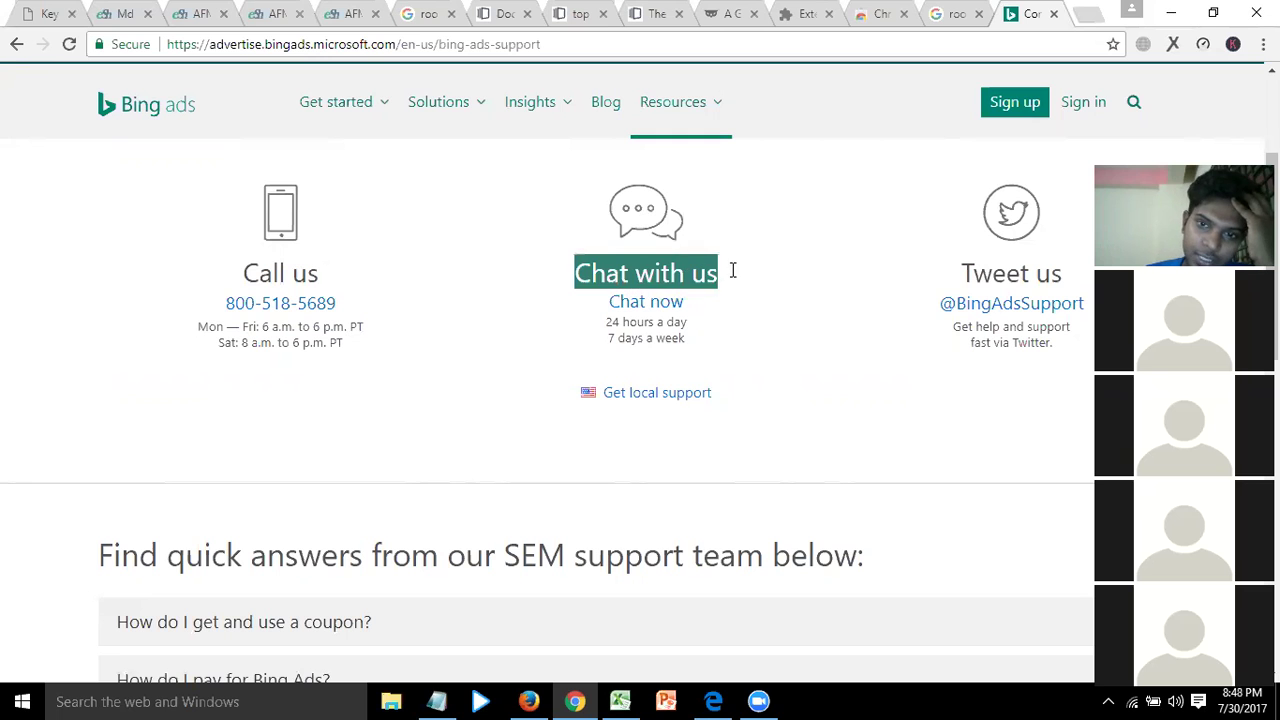
Look over the whole Bing Ads contact page, from the header down to the footer links
scroll(754, 346, up, 2)
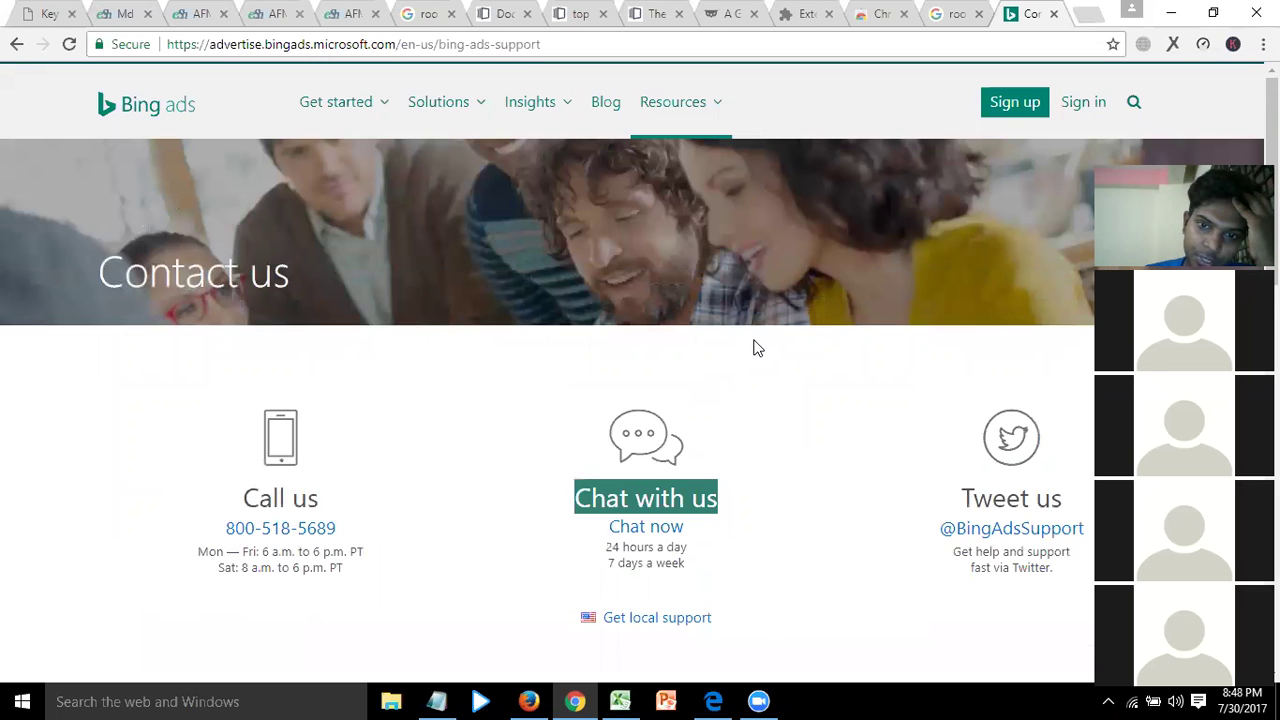
scroll(754, 346, down, 10)
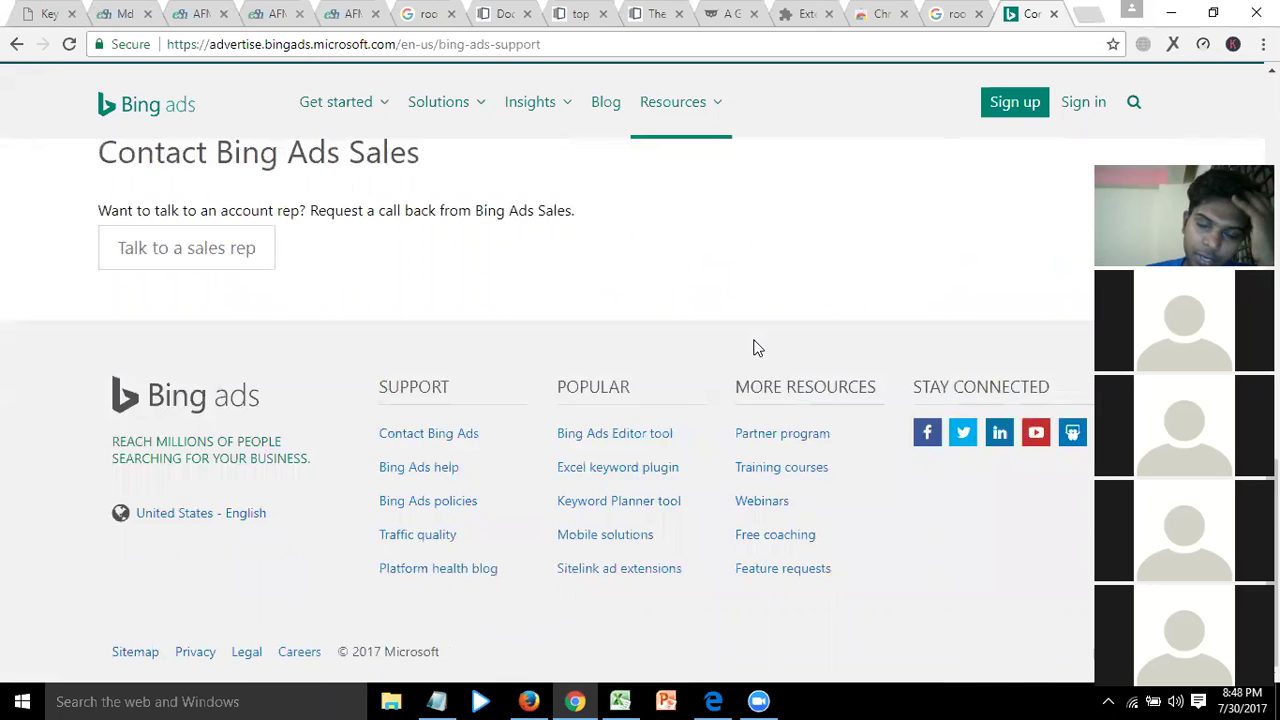
scroll(754, 346, up, 10)
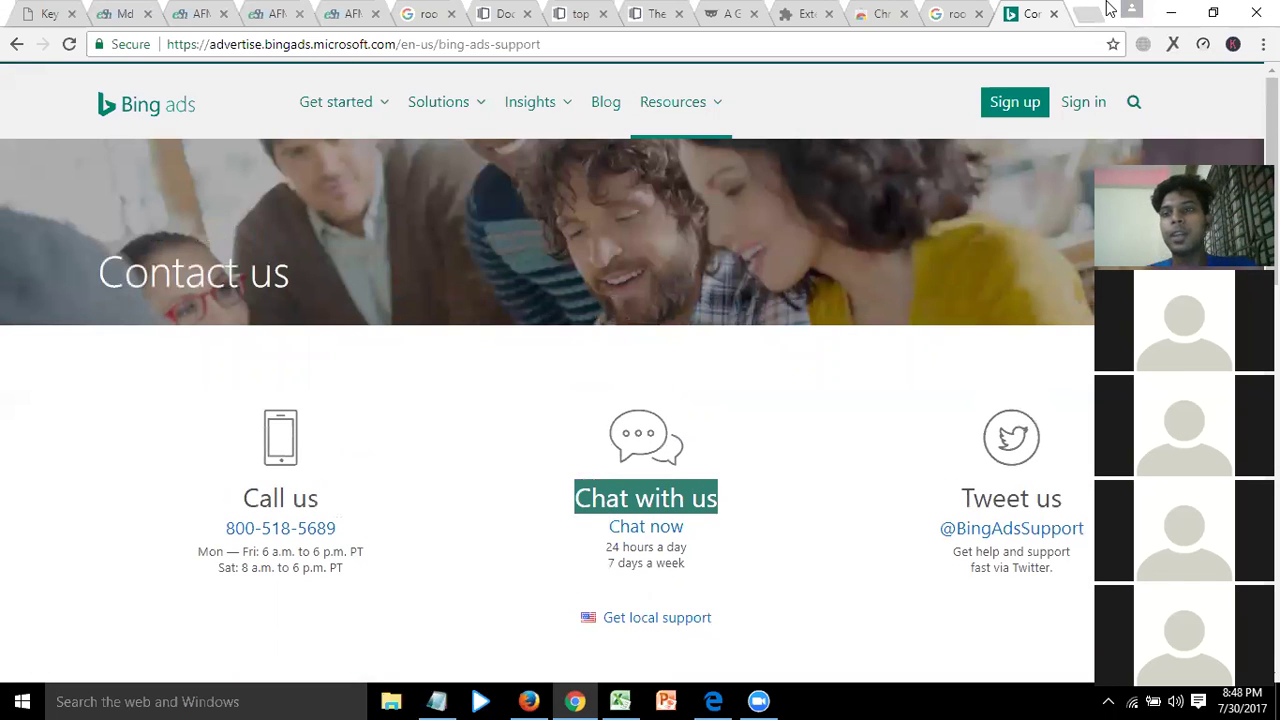